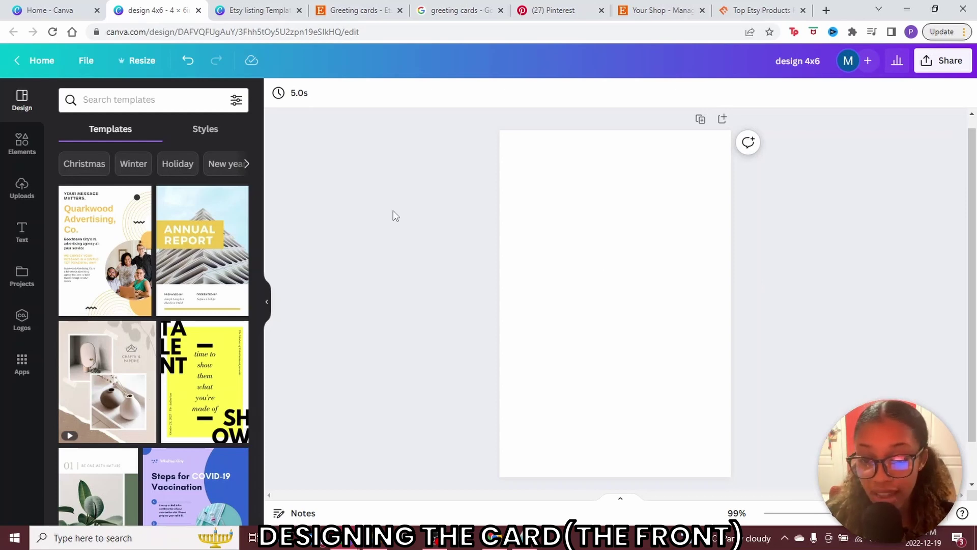
# Browse greeting card examples on Etsy and Google Images, and open Pinterest for design inspiration
pyautogui.click(361, 10)
pyautogui.scroll(5, 478, 336)
pyautogui.scroll(-5, 461, 329)
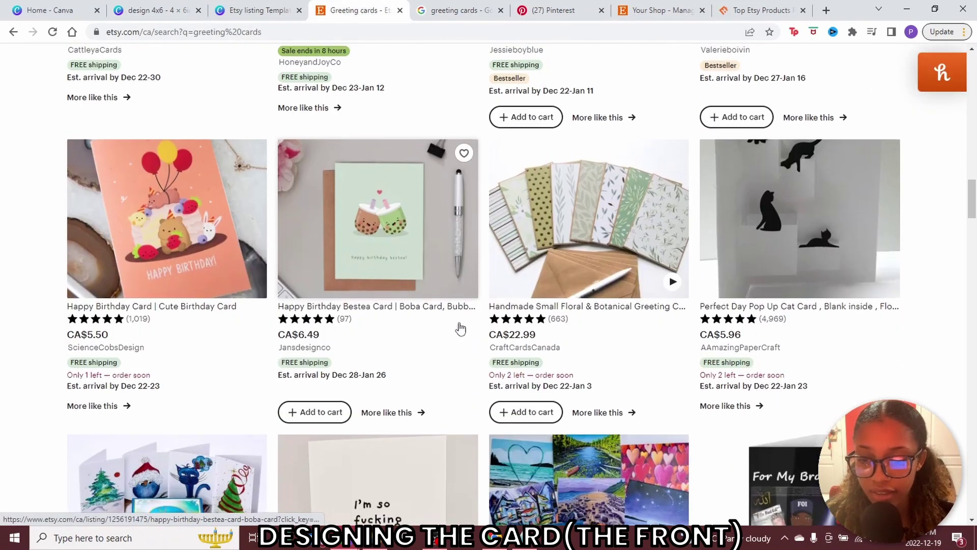
pyautogui.scroll(2, 461, 329)
pyautogui.click(458, 10)
pyautogui.scroll(-5, 509, 229)
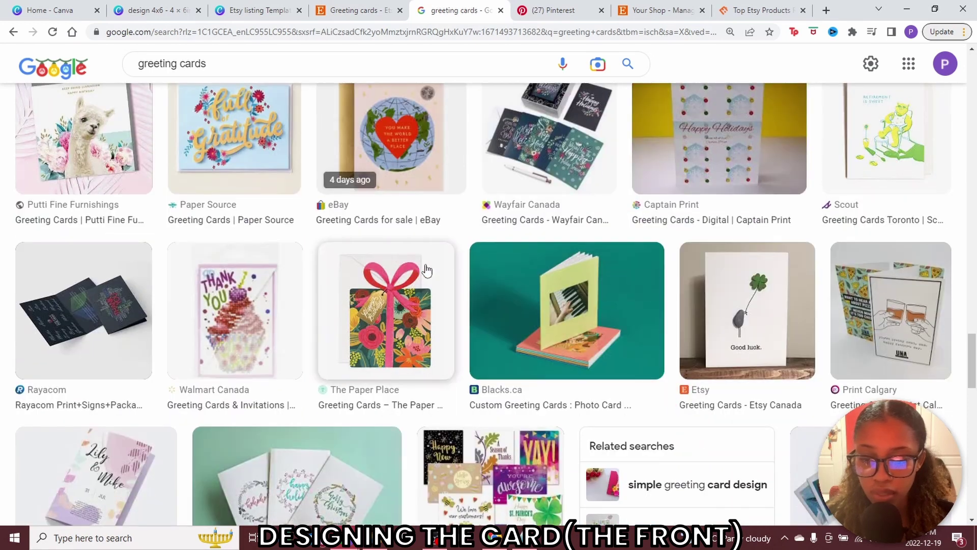
pyautogui.click(541, 6)
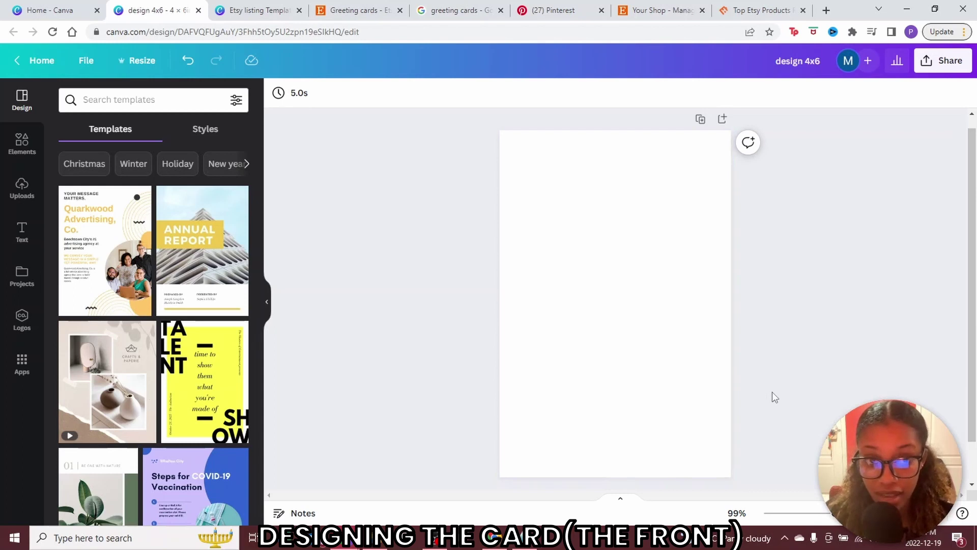
# Search the Canva elements for "new year" and browse the graphics results
pyautogui.click(26, 147)
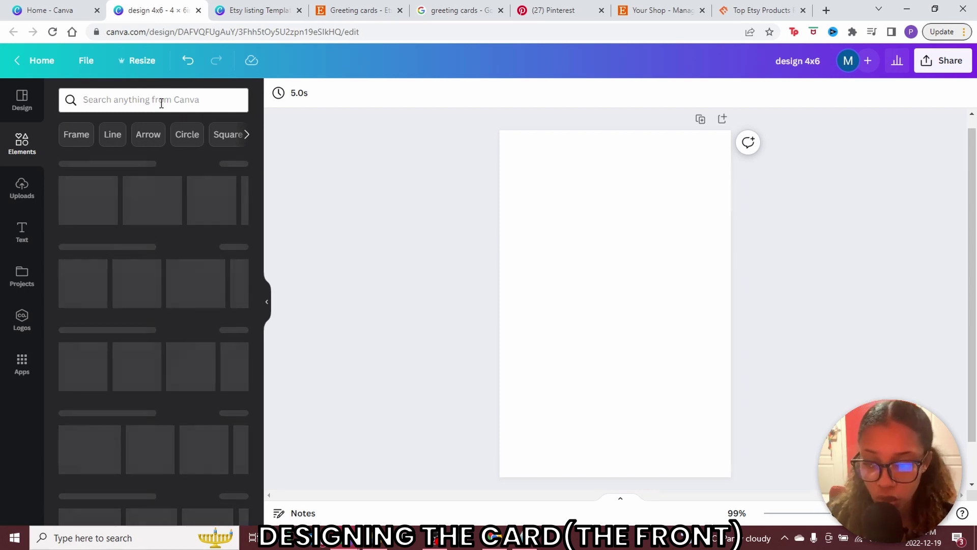
pyautogui.click(162, 103)
pyautogui.write('new year')
pyautogui.press('Return')
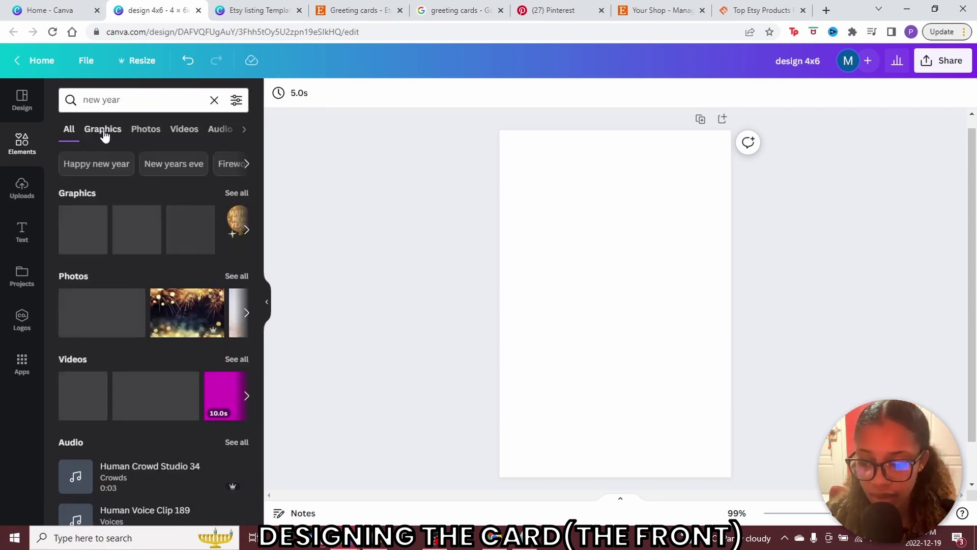
pyautogui.click(103, 132)
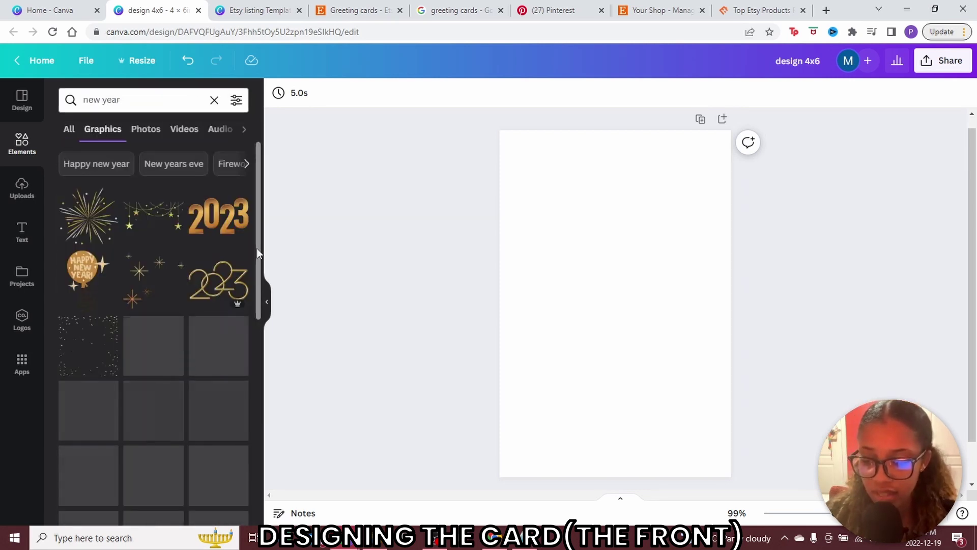
pyautogui.scroll(-3, 221, 316)
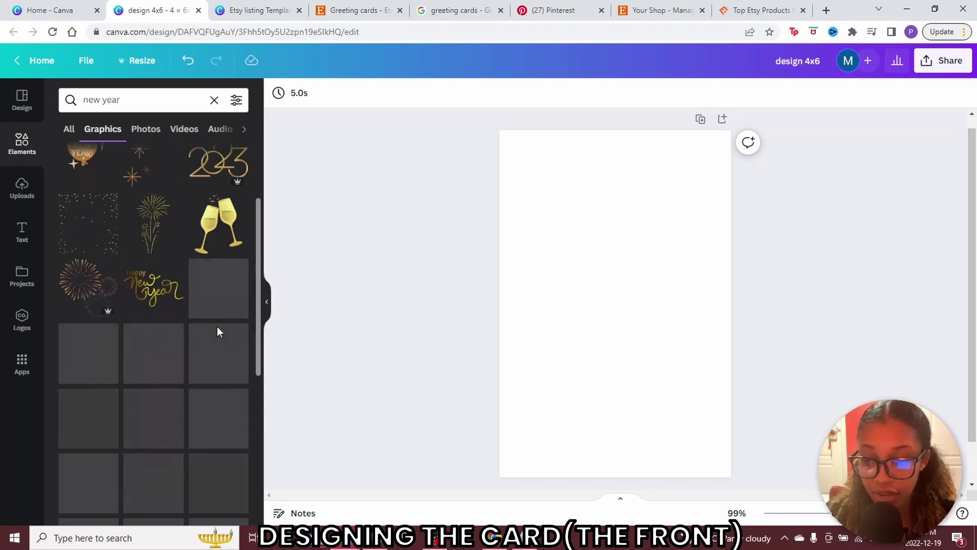
pyautogui.scroll(3, 152, 219)
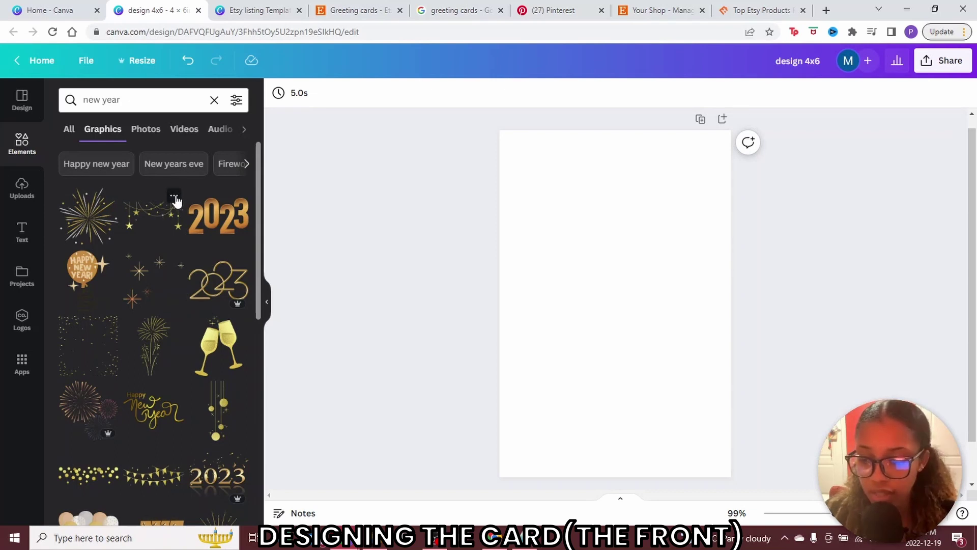
# Check the licensing terms of the Elegant Gold New Year's Eve Bunting graphic
pyautogui.click(174, 197)
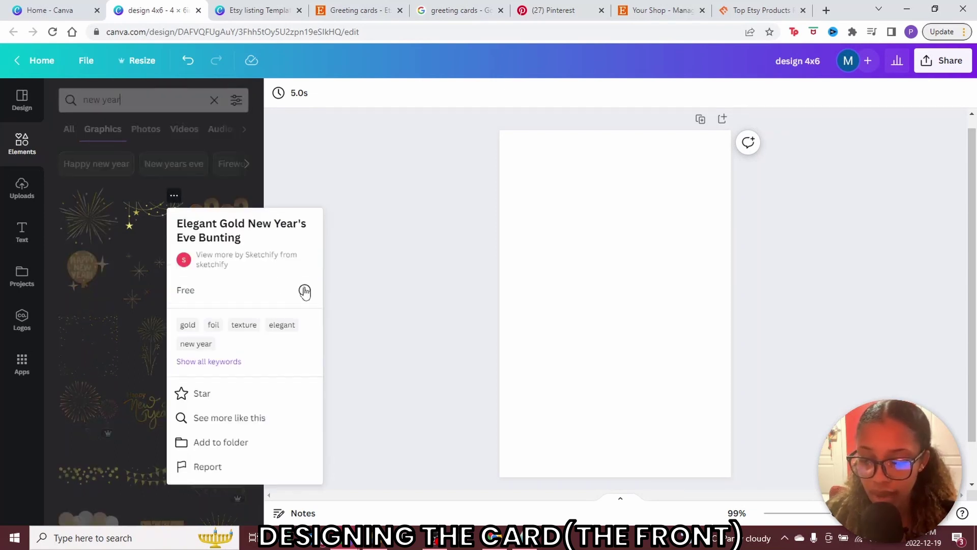
pyautogui.click(304, 291)
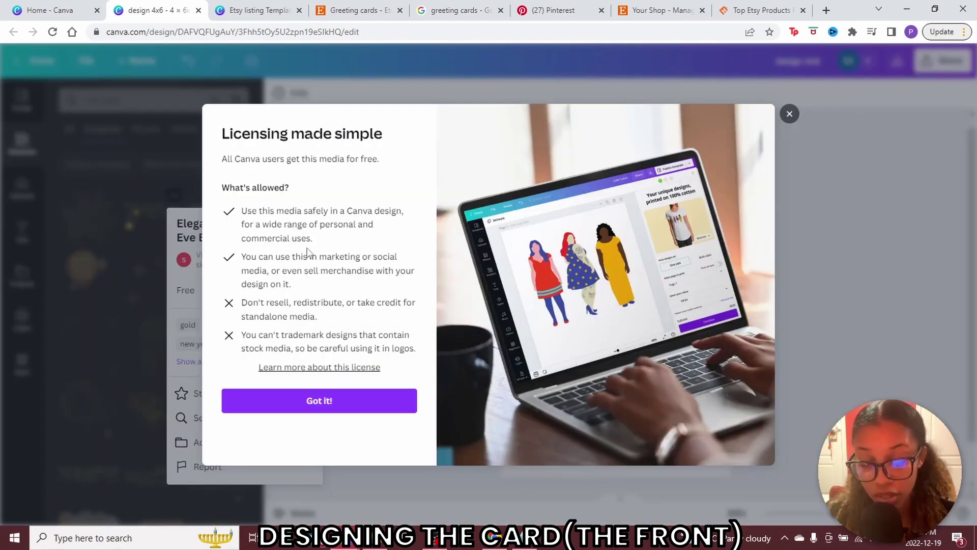
pyautogui.click(791, 115)
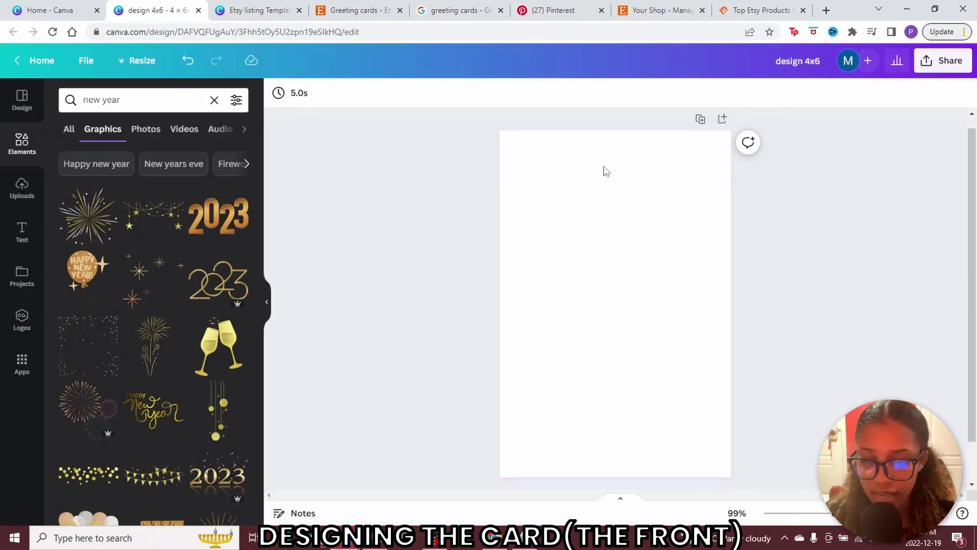
# Add the champagne bottle graphic to the page, slightly enlarged, and recolour its green label yellow
pyautogui.scroll(-5, 161, 216)
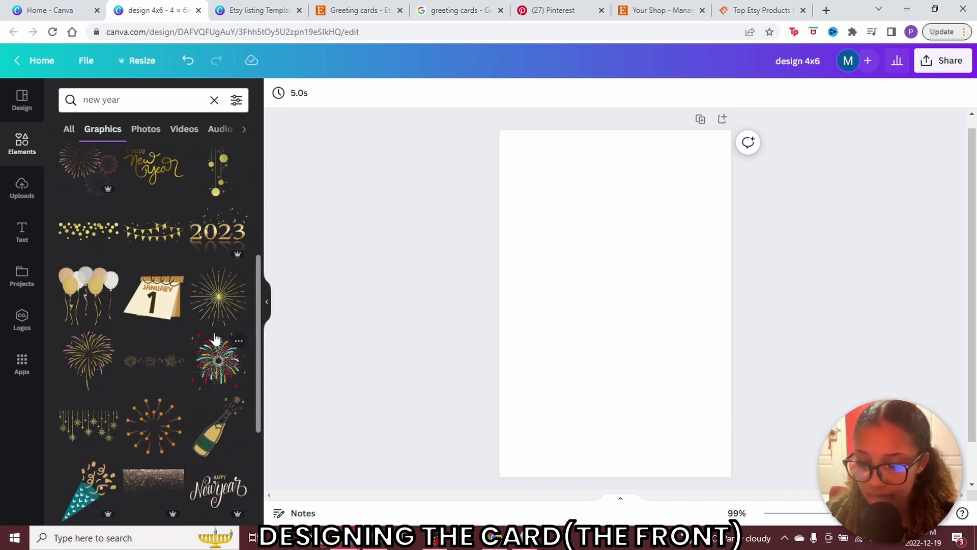
pyautogui.scroll(-1, 197, 344)
pyautogui.click(216, 381)
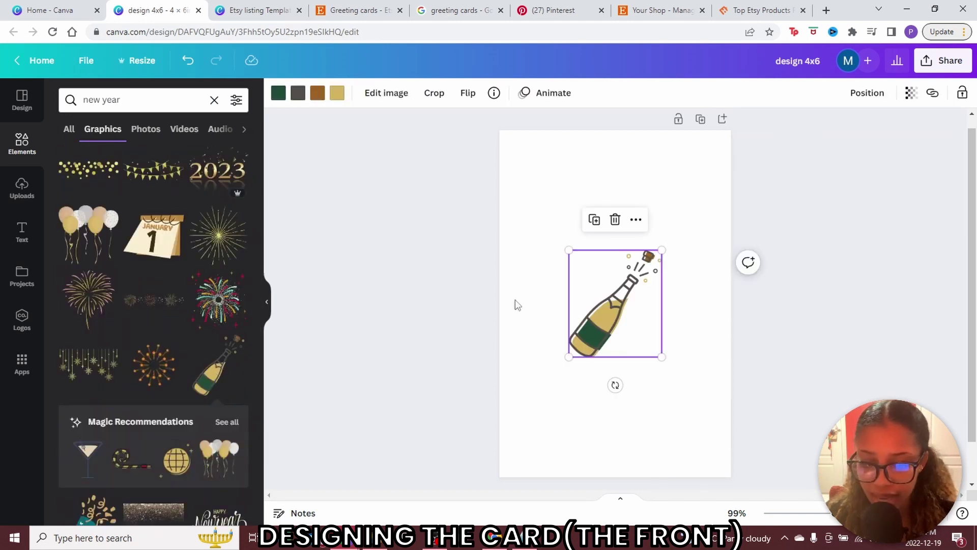
pyautogui.moveTo(570, 357); pyautogui.dragTo(552, 377)
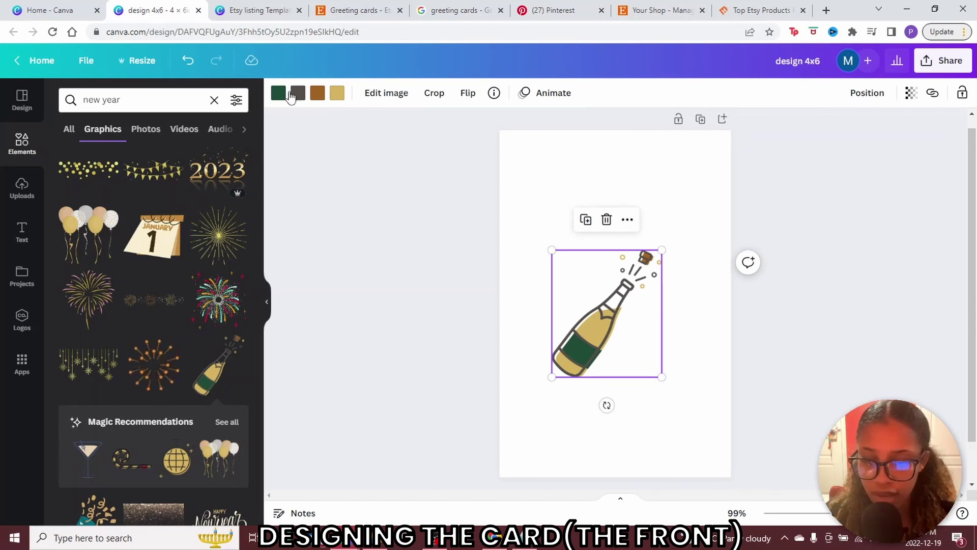
pyautogui.click(315, 97)
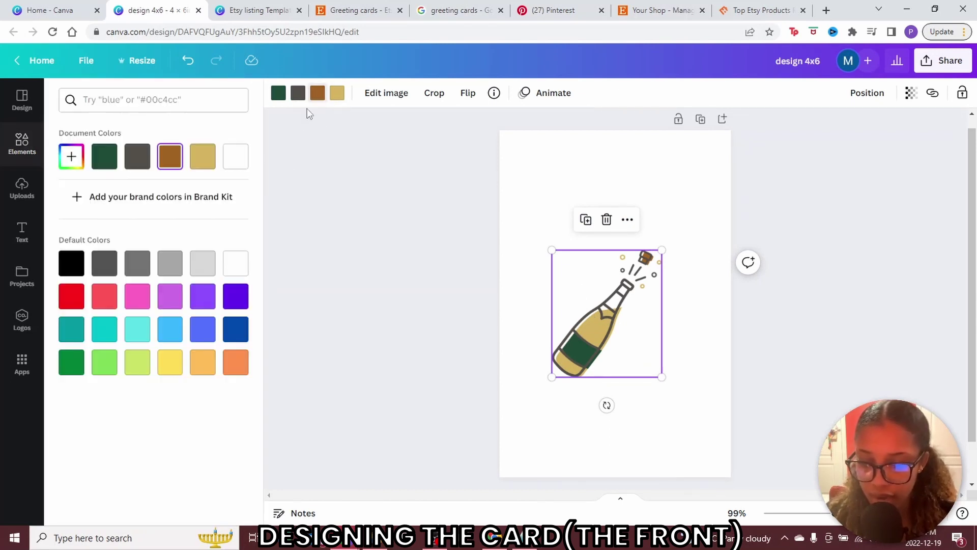
pyautogui.click(529, 295)
# Duplicate the bottle, turn the copy so the two bottles cross, and centre the pair on the page
pyautogui.rightClick(594, 328)
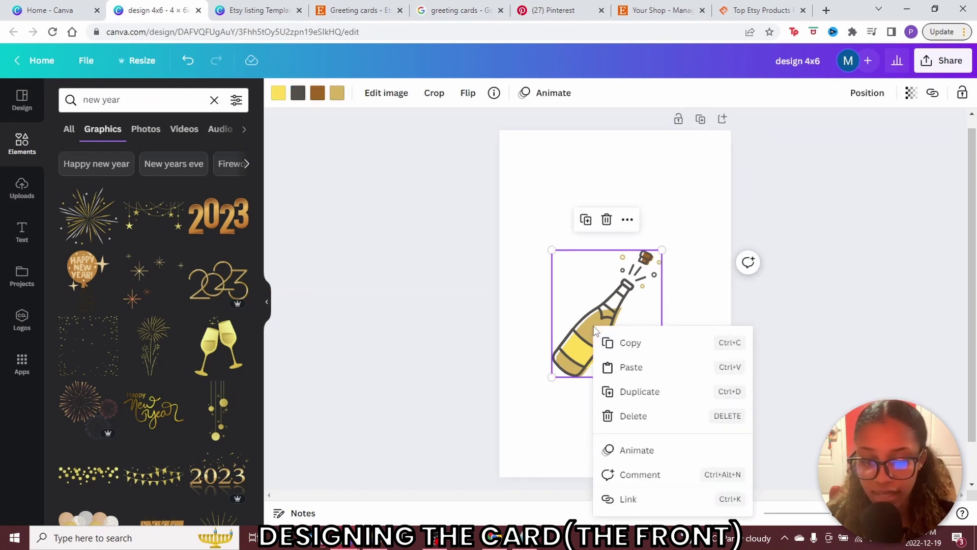
pyautogui.click(626, 391)
pyautogui.moveTo(624, 402); pyautogui.dragTo(616, 369)
pyautogui.keyDown('shift'); pyautogui.click(604, 318); pyautogui.keyUp('shift')
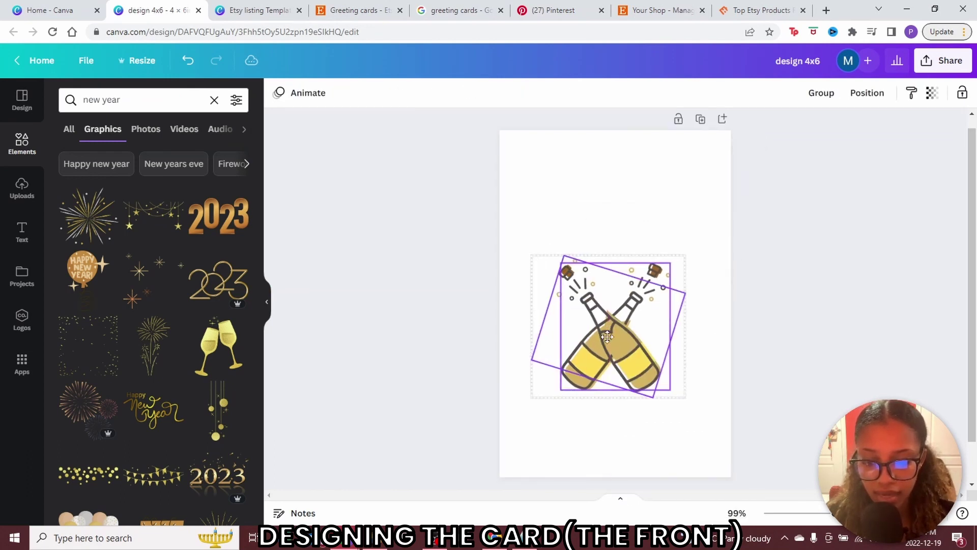
pyautogui.moveTo(604, 319); pyautogui.dragTo(615, 311)
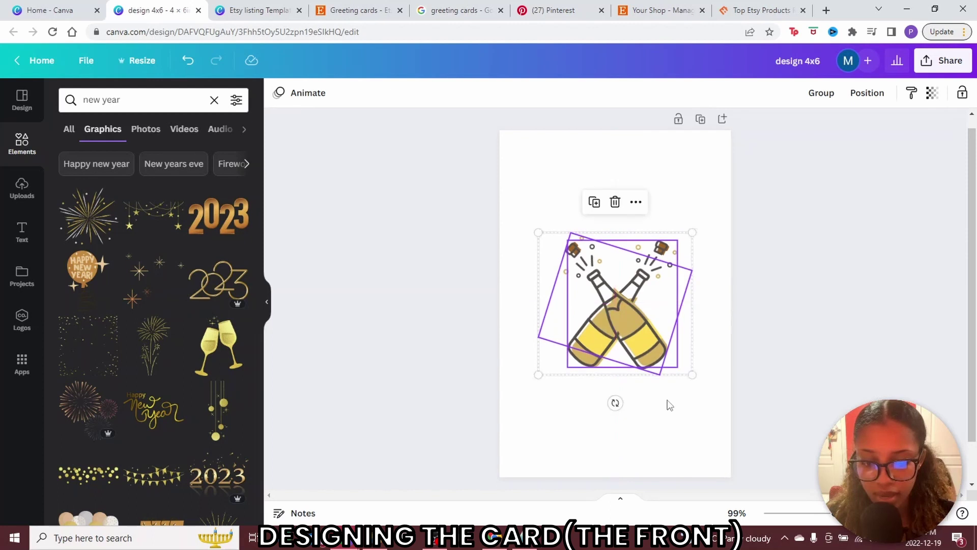
# Group the two crossed bottles and enlarge the group, centred on the page
pyautogui.click(699, 386)
pyautogui.moveTo(696, 390); pyautogui.dragTo(540, 188)
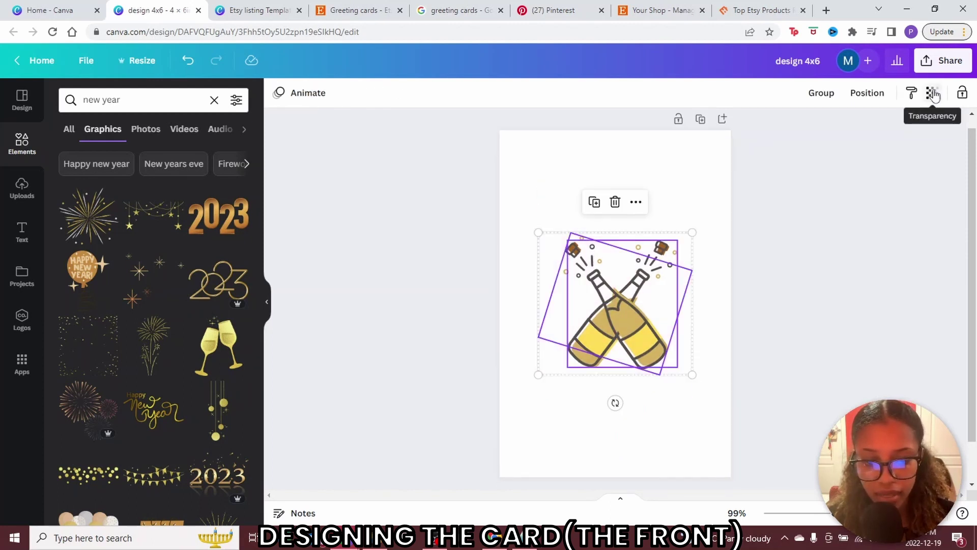
pyautogui.click(836, 99)
pyautogui.click(606, 380)
pyautogui.click(589, 338)
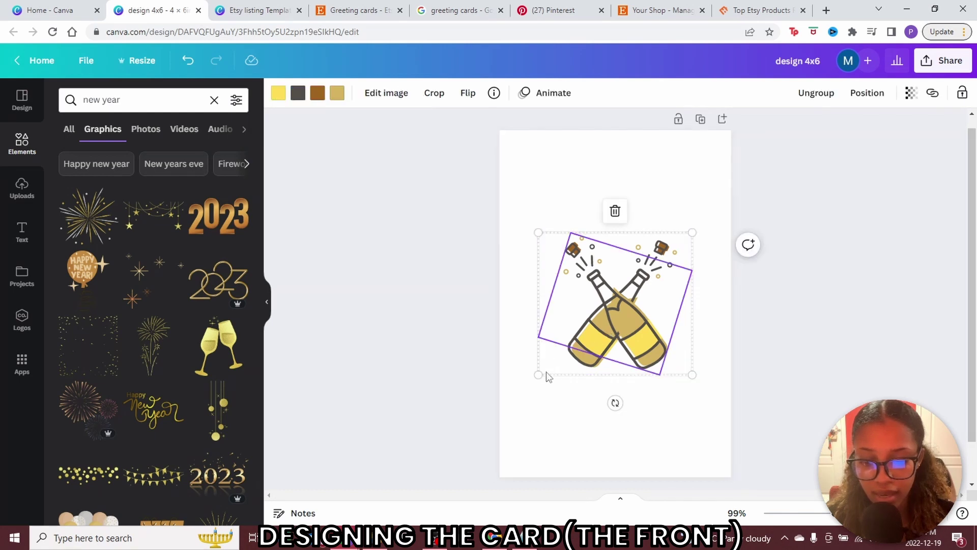
pyautogui.moveTo(537, 375); pyautogui.dragTo(497, 415)
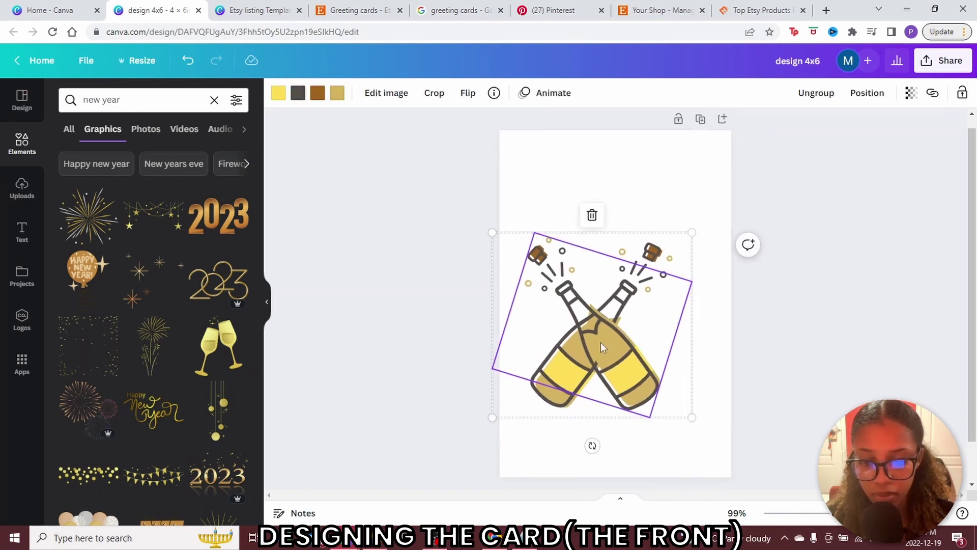
pyautogui.moveTo(601, 342); pyautogui.dragTo(620, 330)
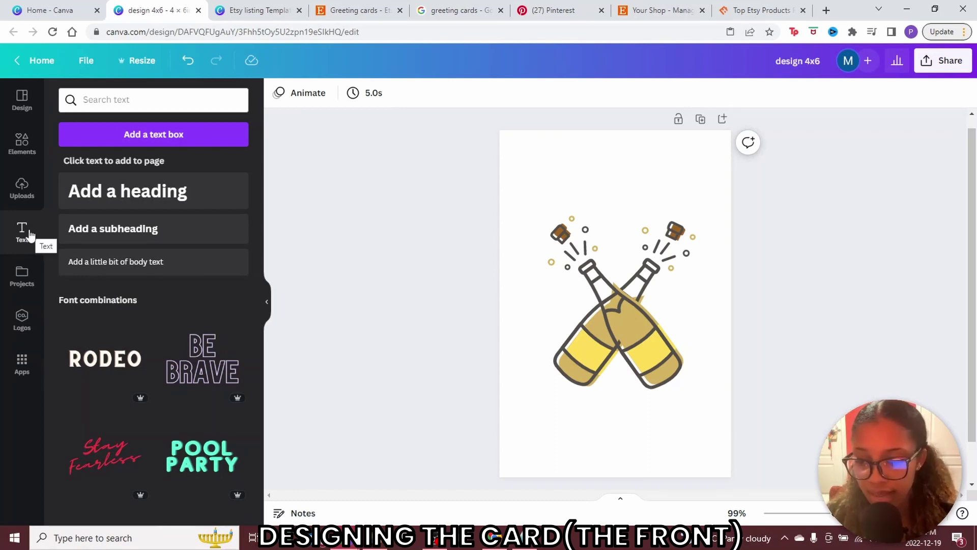
# Add a text box reading HAPPY above the bottles in the Bobby Jones font at size 50
pyautogui.click(159, 206)
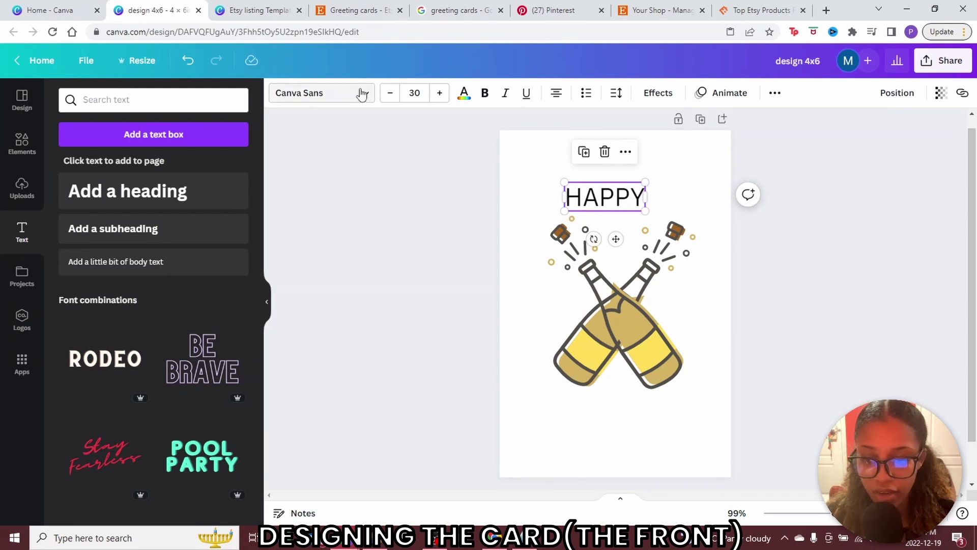
pyautogui.click(363, 95)
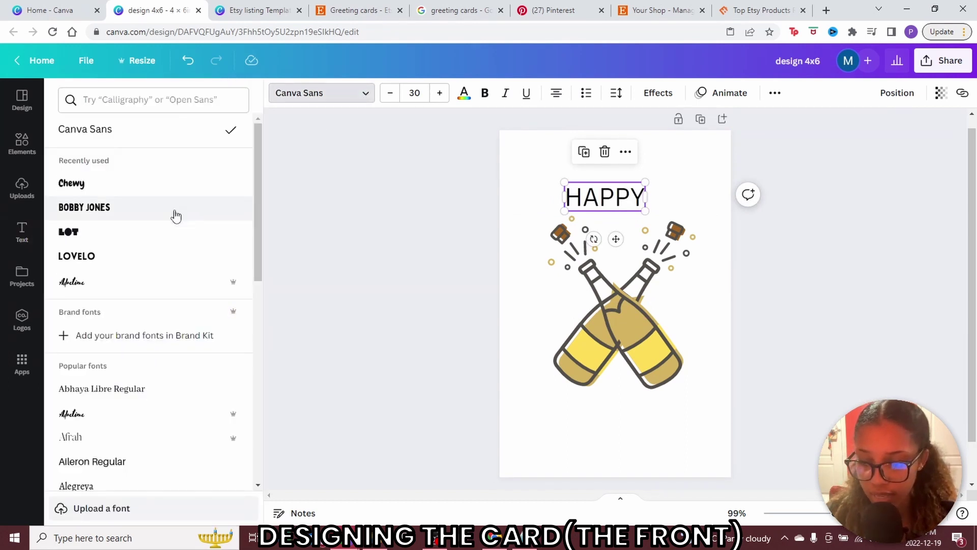
pyautogui.click(129, 214)
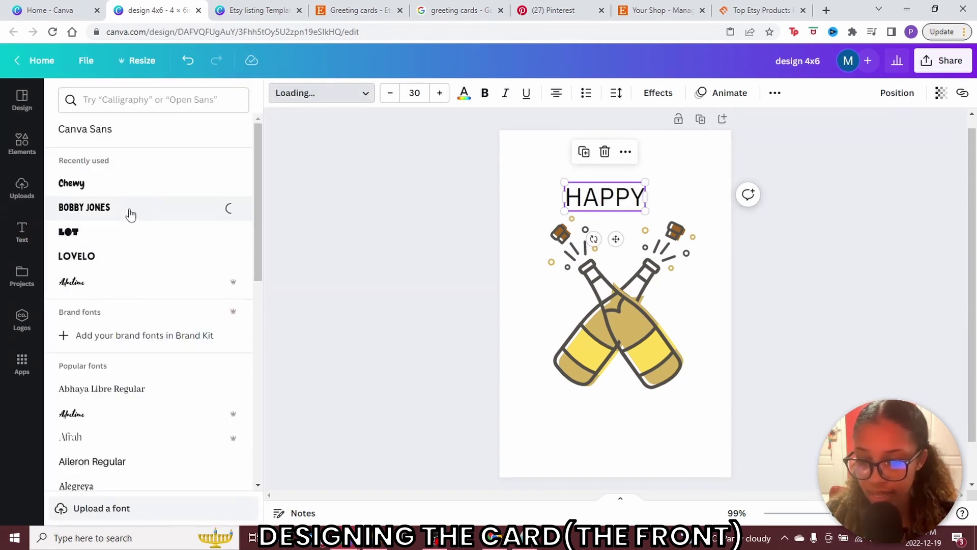
pyautogui.moveTo(597, 175); pyautogui.dragTo(613, 189)
# Copy the HAPPY text and place the copy lower down, over the bottles
pyautogui.rightClick(617, 174)
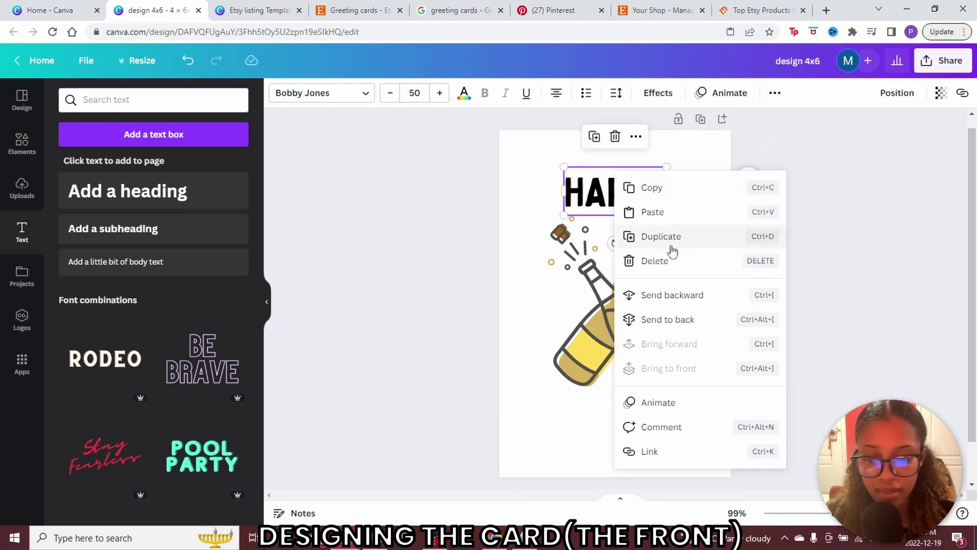
pyautogui.click(662, 188)
pyautogui.rightClick(616, 455)
pyautogui.click(654, 446)
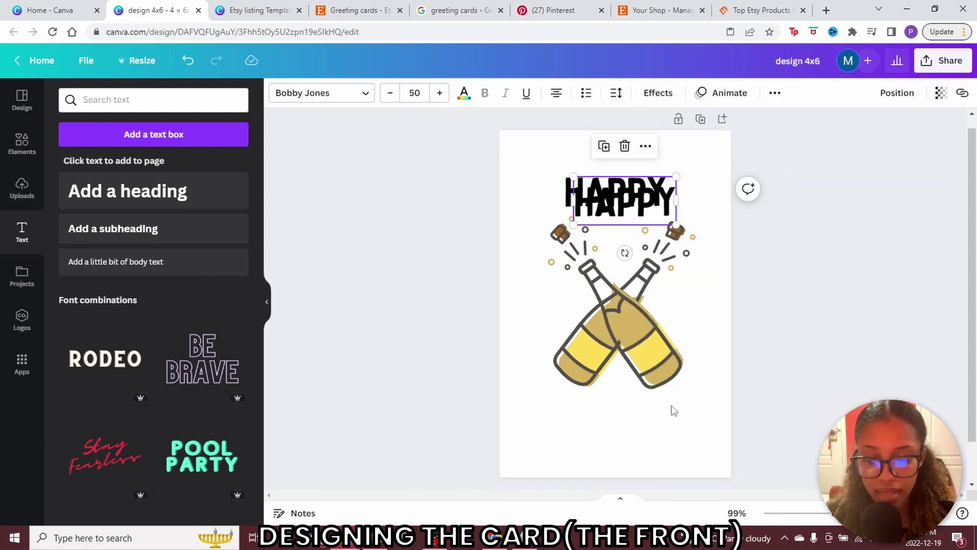
pyautogui.moveTo(605, 194); pyautogui.dragTo(606, 293)
# Place another copy of HAPPY between the two lines and reword the copies as NEW and YEAR, with NEW larger
pyautogui.click(625, 196)
pyautogui.rightClick(626, 196)
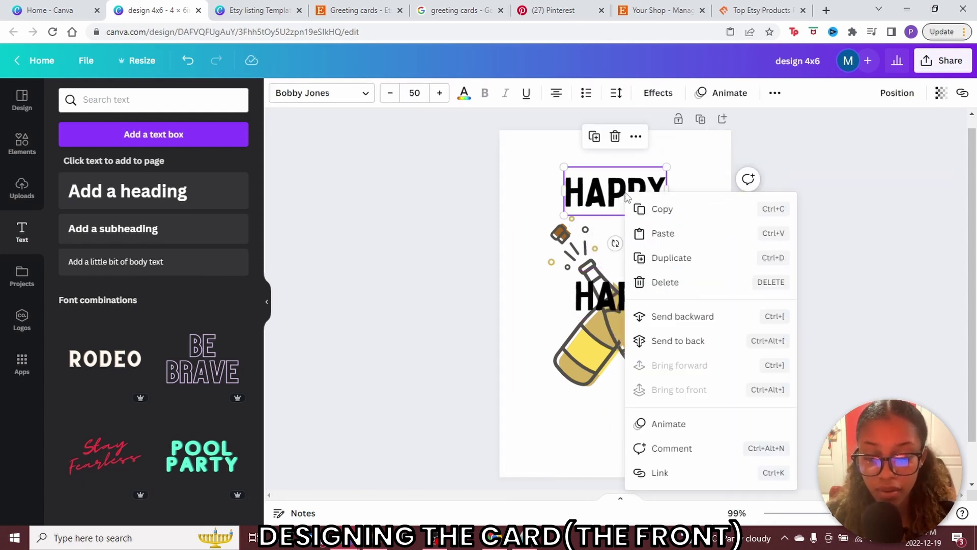
pyautogui.click(672, 258)
pyautogui.moveTo(626, 196); pyautogui.dragTo(622, 243)
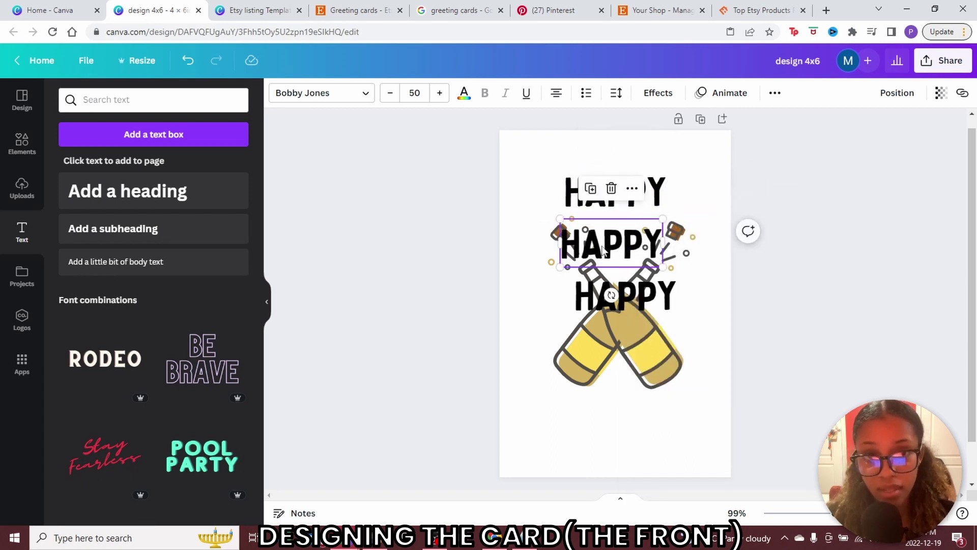
pyautogui.doubleClick(622, 243)
pyautogui.write('NEW')
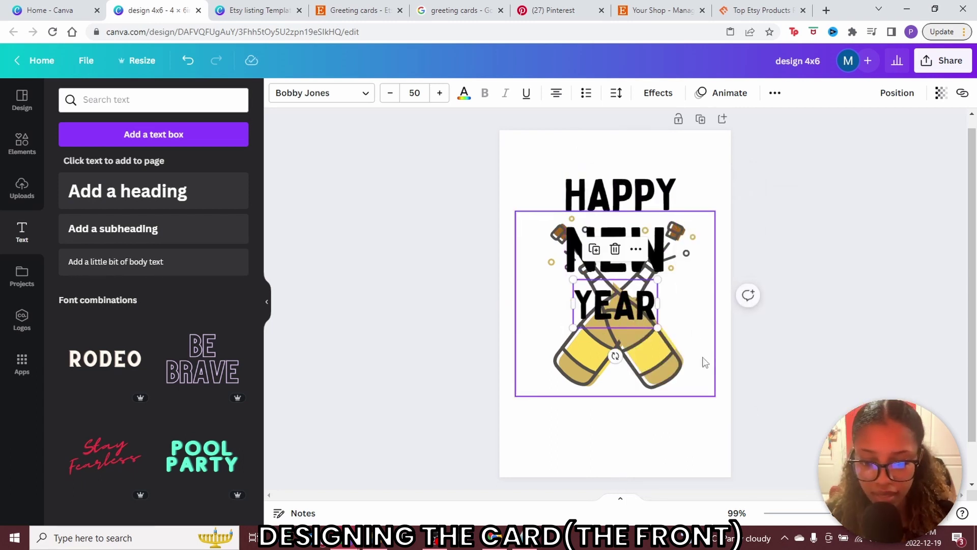
# Move the bottle group down clear of the text, and shift HAPPY to the page's centre line
pyautogui.click(705, 362)
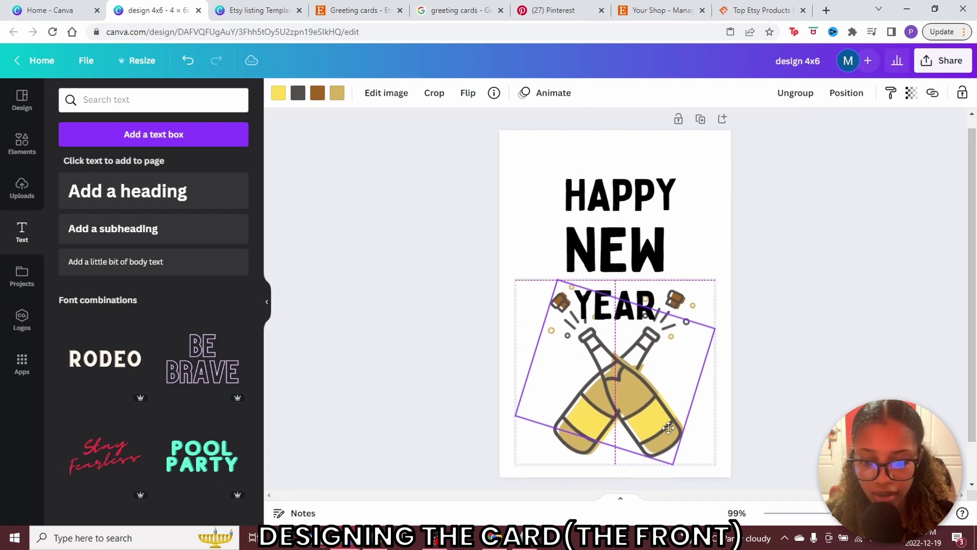
pyautogui.click(614, 257)
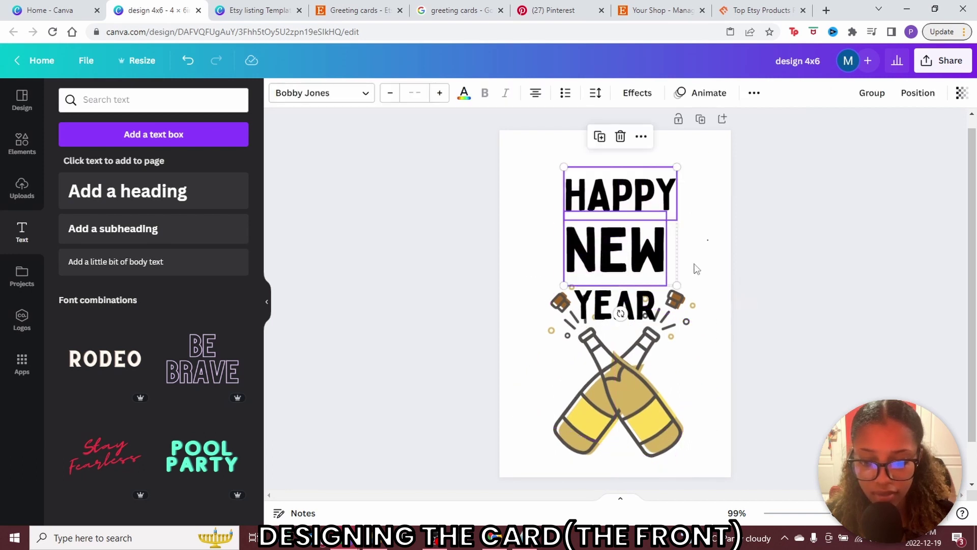
pyautogui.moveTo(621, 390); pyautogui.dragTo(622, 447)
pyautogui.moveTo(596, 199); pyautogui.dragTo(587, 194)
# Scale down the three text lines together near the top of the card and move the bottles up beneath them
pyautogui.moveTo(530, 160); pyautogui.dragTo(723, 327)
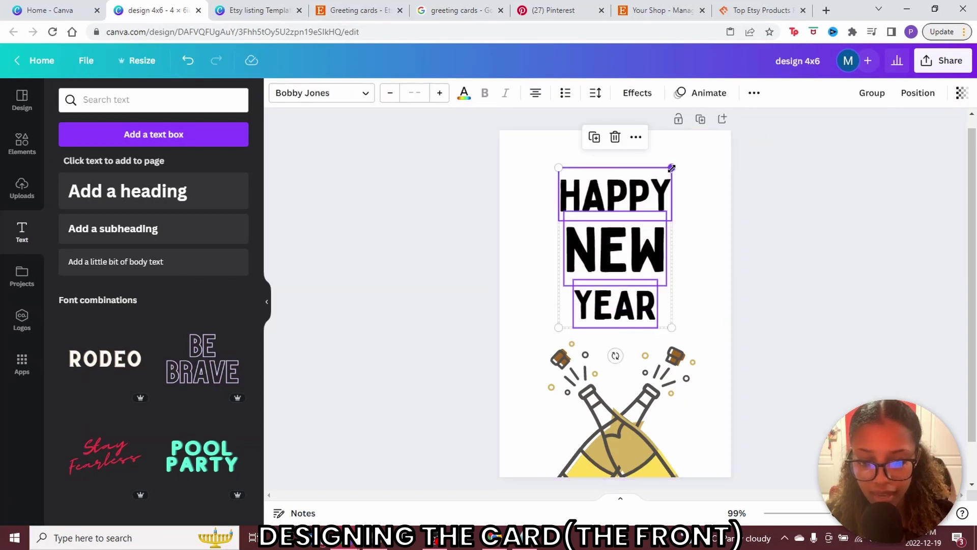
pyautogui.moveTo(672, 166); pyautogui.dragTo(630, 227)
pyautogui.moveTo(602, 267); pyautogui.dragTo(624, 204)
pyautogui.moveTo(619, 433); pyautogui.dragTo(618, 351)
# Colour the words HAPPY and YEAR brown and NEW yellow to match the bottles
pyautogui.click(615, 180)
pyautogui.click(322, 93)
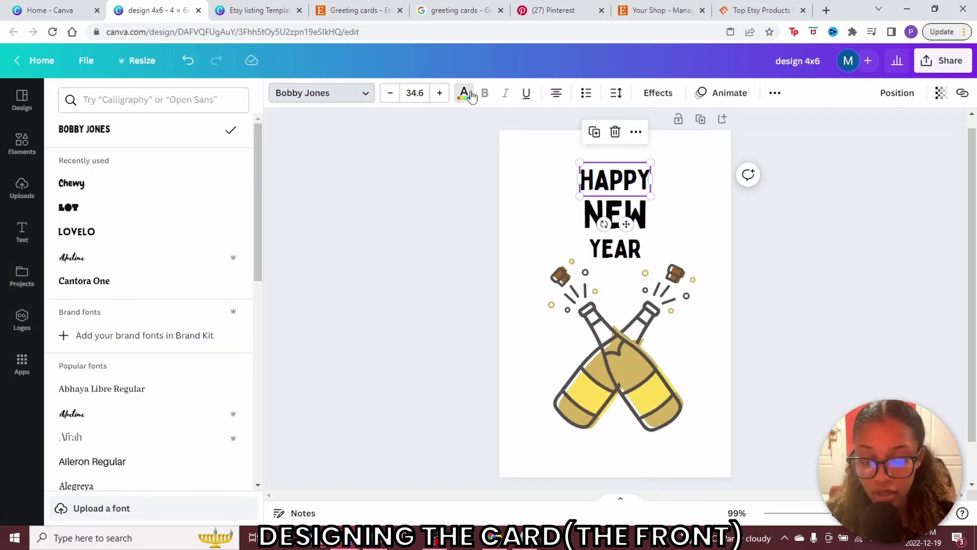
pyautogui.click(464, 92)
pyautogui.click(178, 158)
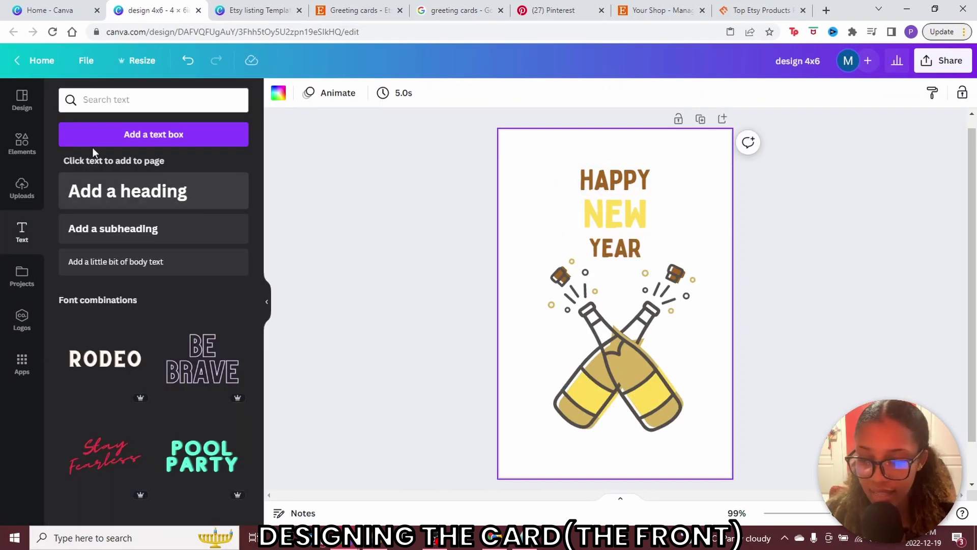
# Search the graphics for "new year" and add a brown 2023 over the bottles' lower half, with a gold burst behind them
pyautogui.click(22, 142)
pyautogui.click(153, 100)
pyautogui.write('new year')
pyautogui.press('Return')
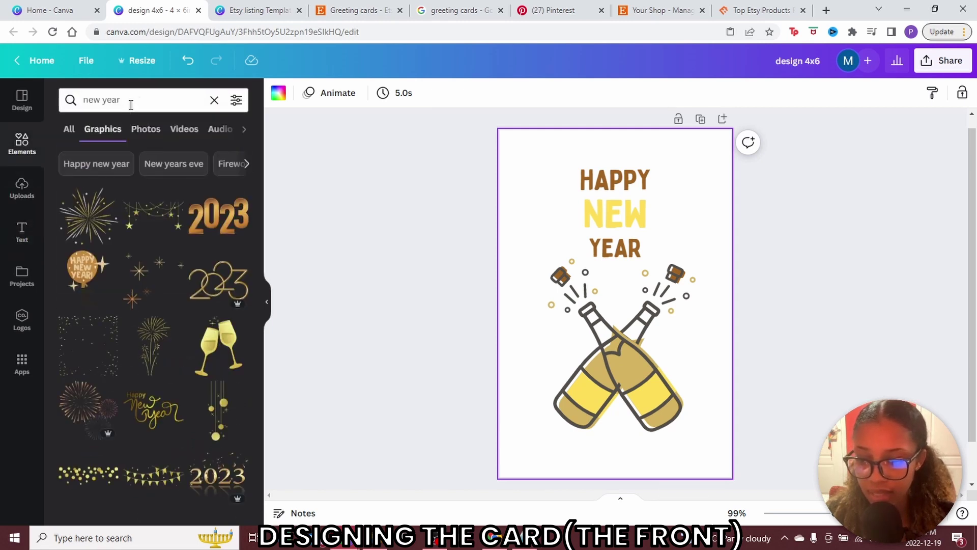
pyautogui.click(219, 214)
# Add the gold hanging-stars garland across the card's top edge at full page width and bring it to the front
pyautogui.click(153, 214)
pyautogui.moveTo(627, 286); pyautogui.dragTo(602, 158)
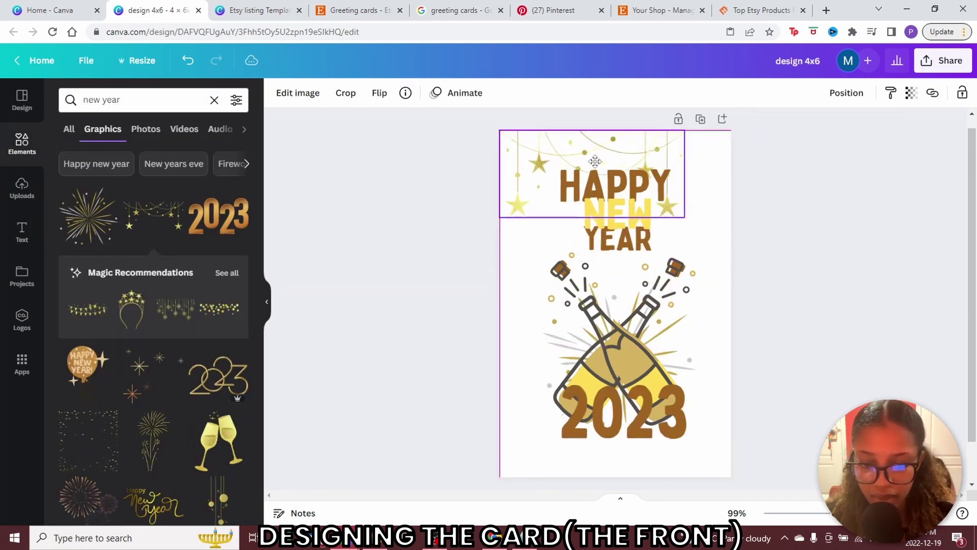
pyautogui.moveTo(686, 216); pyautogui.dragTo(732, 239)
pyautogui.rightClick(695, 226)
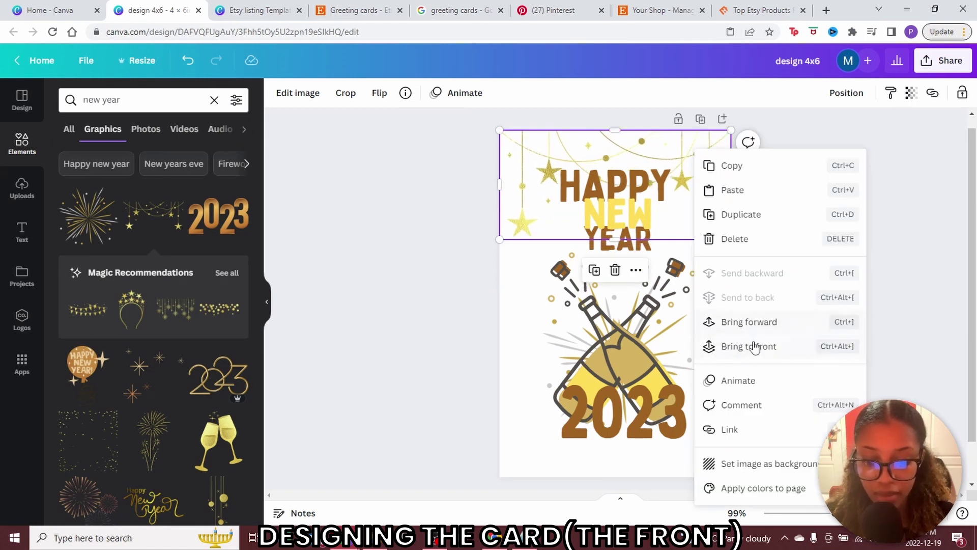
pyautogui.click(745, 347)
pyautogui.click(799, 349)
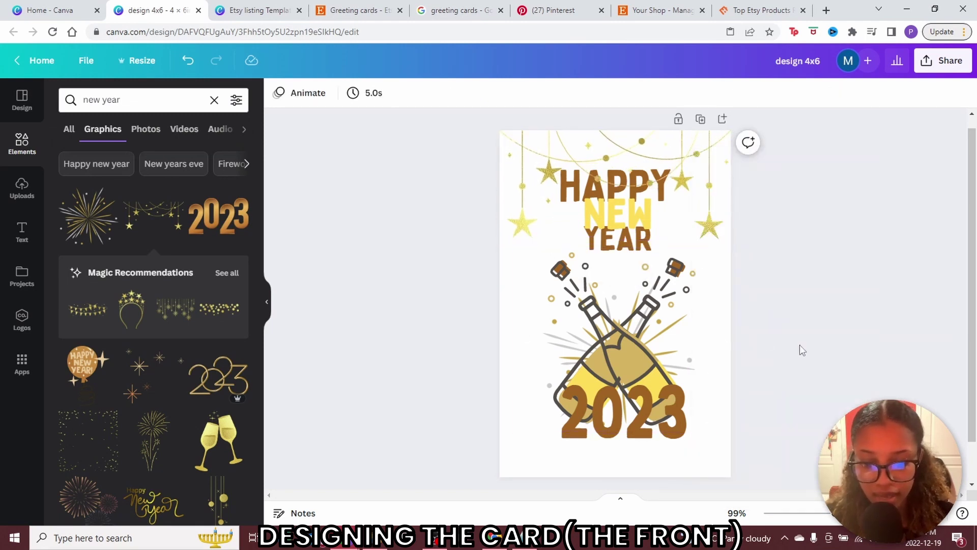
# Place a second star garland along the card's bottom edge at full width and turn it upside down
pyautogui.moveTo(163, 228); pyautogui.dragTo(708, 321)
pyautogui.scroll(-1, 707, 321)
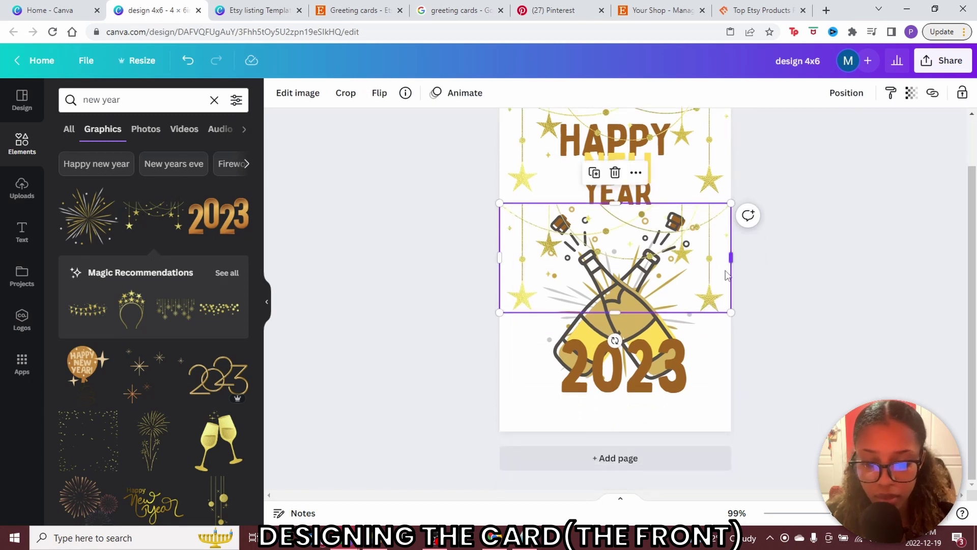
pyautogui.moveTo(712, 270); pyautogui.dragTo(710, 354)
pyautogui.moveTo(615, 414); pyautogui.dragTo(607, 333)
pyautogui.click(784, 357)
pyautogui.scroll(2, 778, 362)
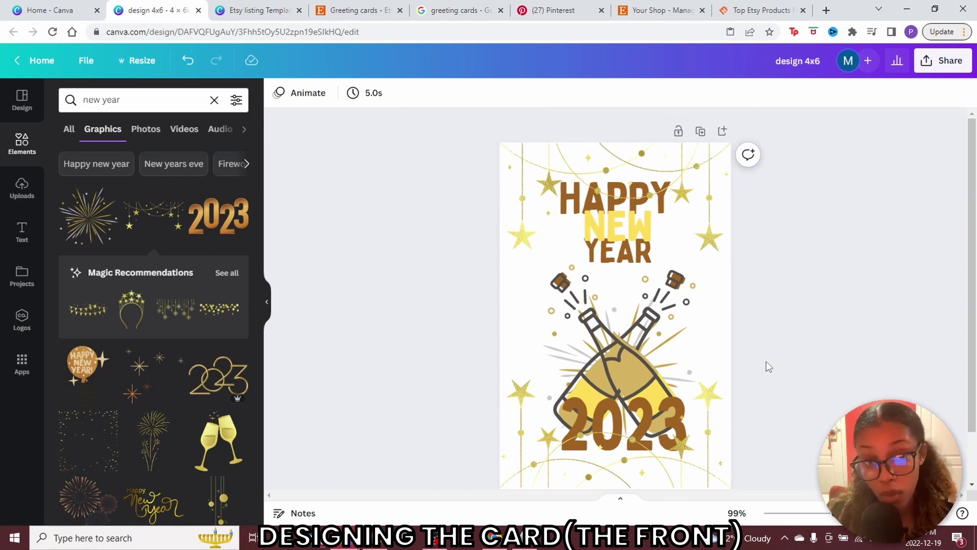
# Add a blank second page for the back of the card
pyautogui.scroll(-1, 767, 363)
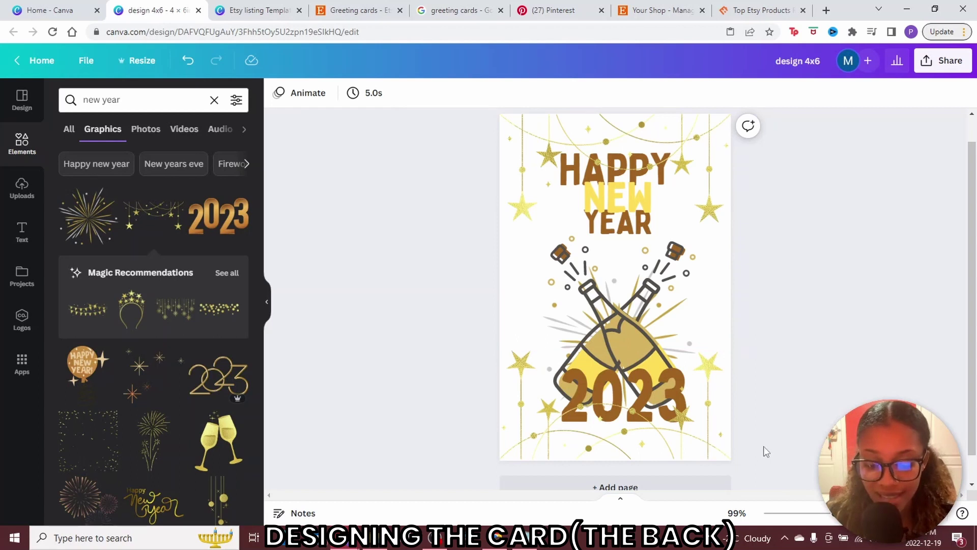
pyautogui.scroll(-1, 723, 443)
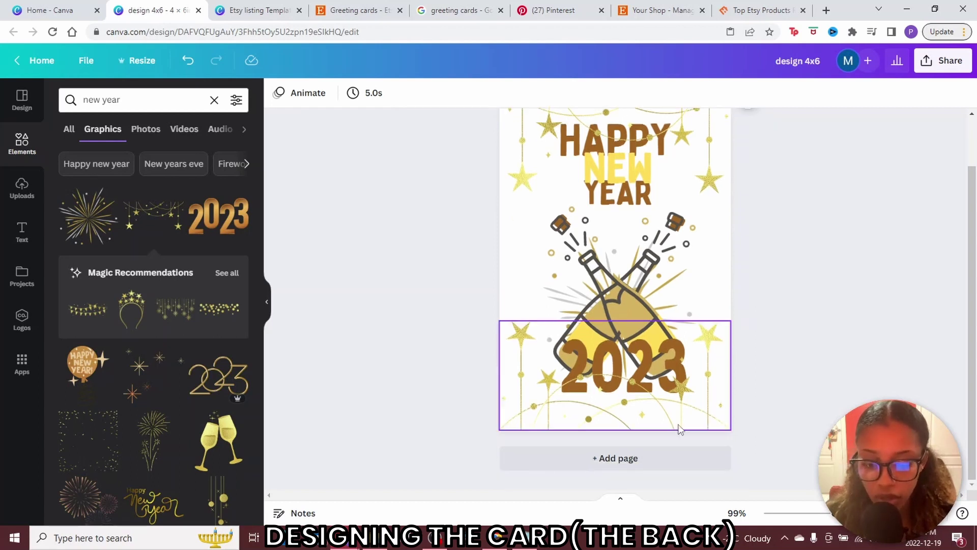
pyautogui.click(627, 459)
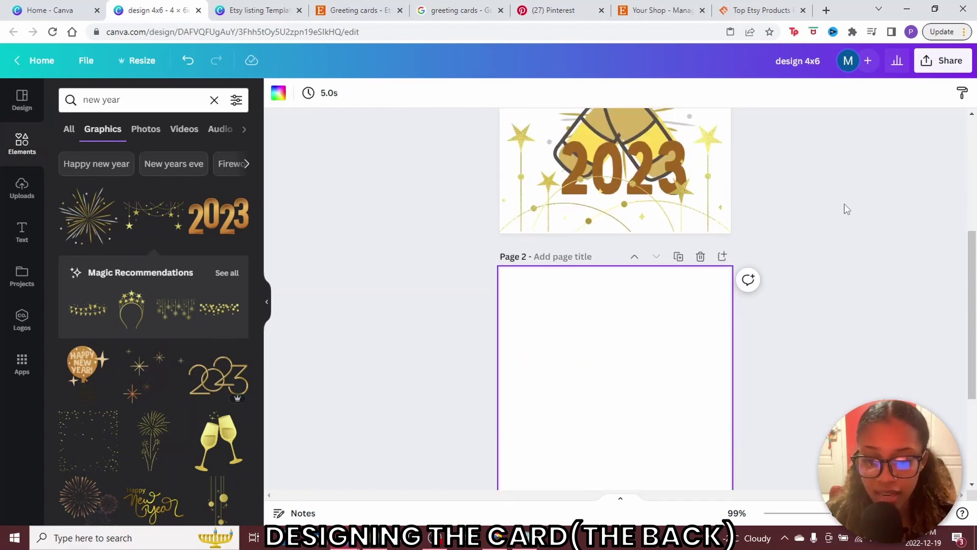
pyautogui.scroll(-4, 842, 212)
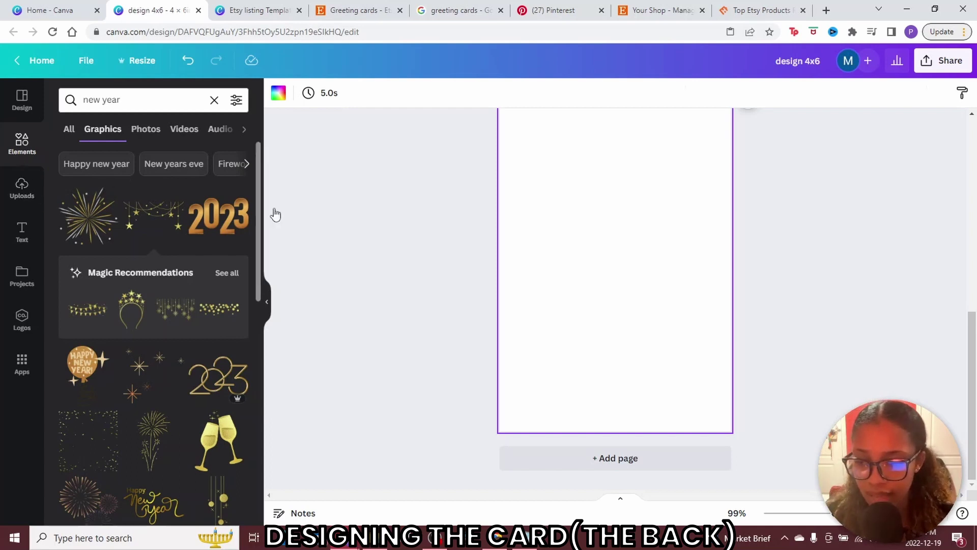
# Add the text MONSGUIDE to the second page, shrink it to size 10.6 and place it near the bottom centre
pyautogui.write('tMONSGUID')
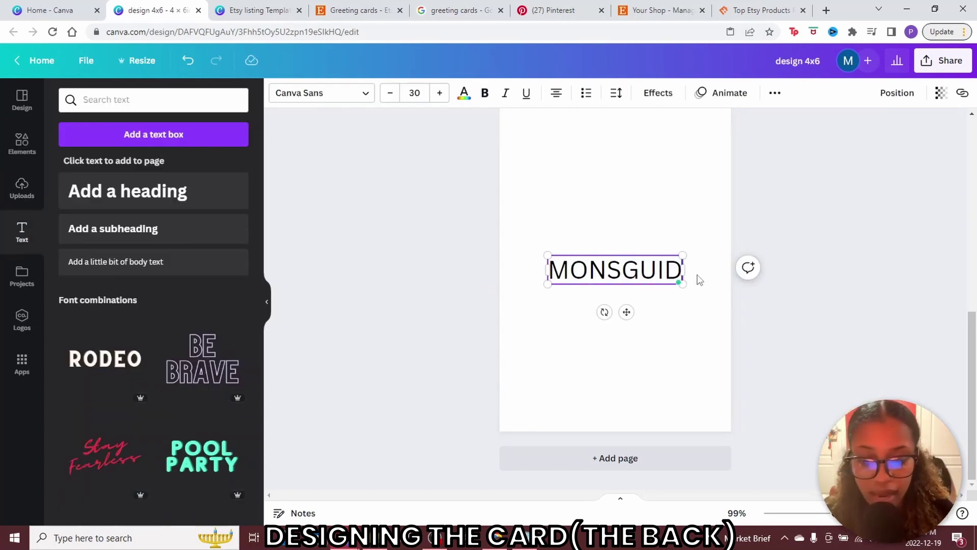
pyautogui.write('E')
pyautogui.moveTo(689, 255); pyautogui.dragTo(593, 273)
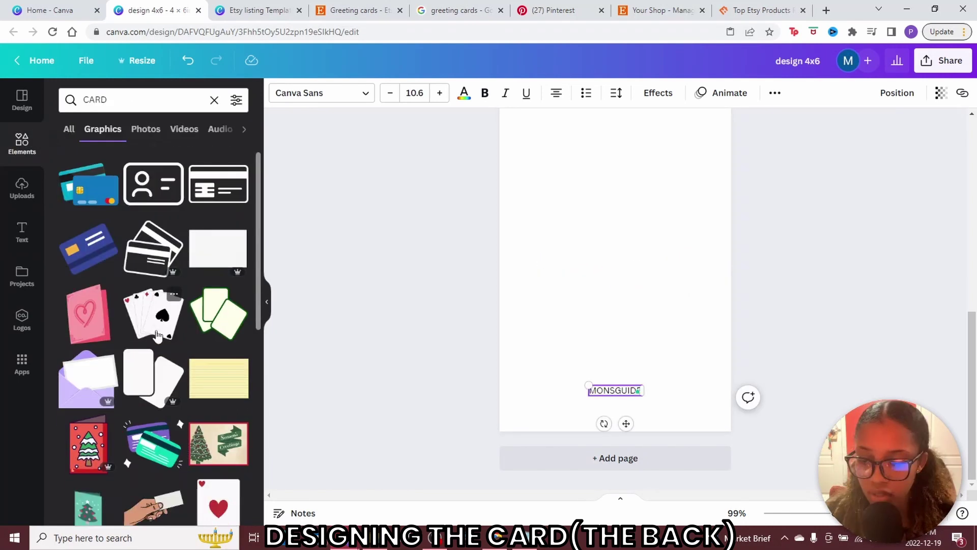
# Place the heart greeting-card graphic from the CARD search above MONSGUIDE and recolour its cover brown and its inside gold
pyautogui.scroll(-2, 158, 336)
pyautogui.moveTo(87, 232); pyautogui.dragTo(604, 365)
pyautogui.click(295, 97)
pyautogui.click(169, 156)
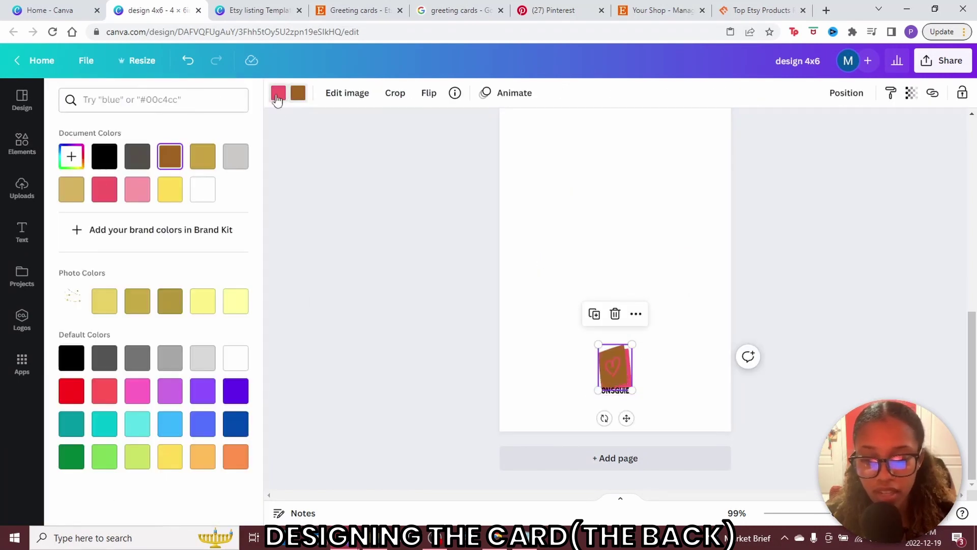
pyautogui.click(277, 98)
pyautogui.click(170, 156)
# Set MONSGUIDE in the Bobby Jones font and enlarge it slightly beneath the card graphic
pyautogui.click(626, 391)
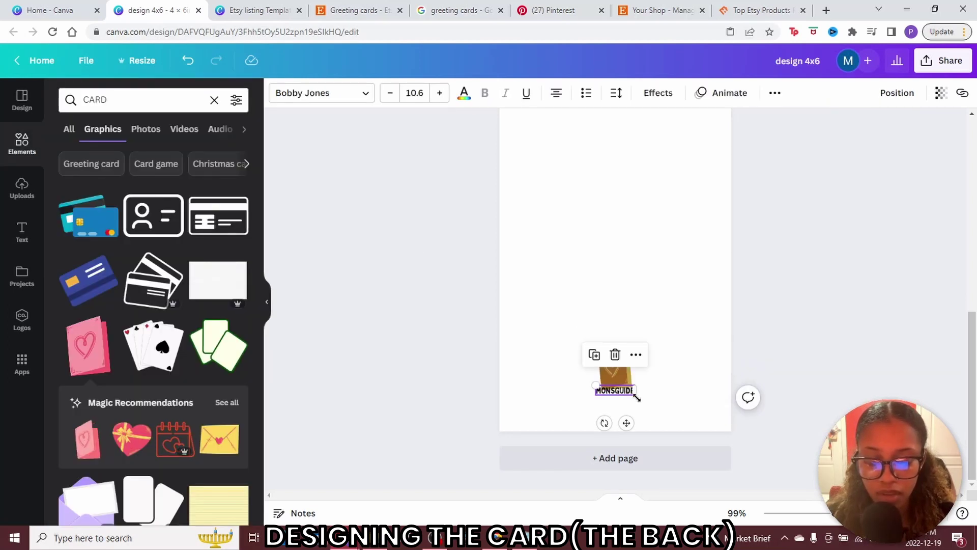
pyautogui.moveTo(636, 397); pyautogui.dragTo(643, 402)
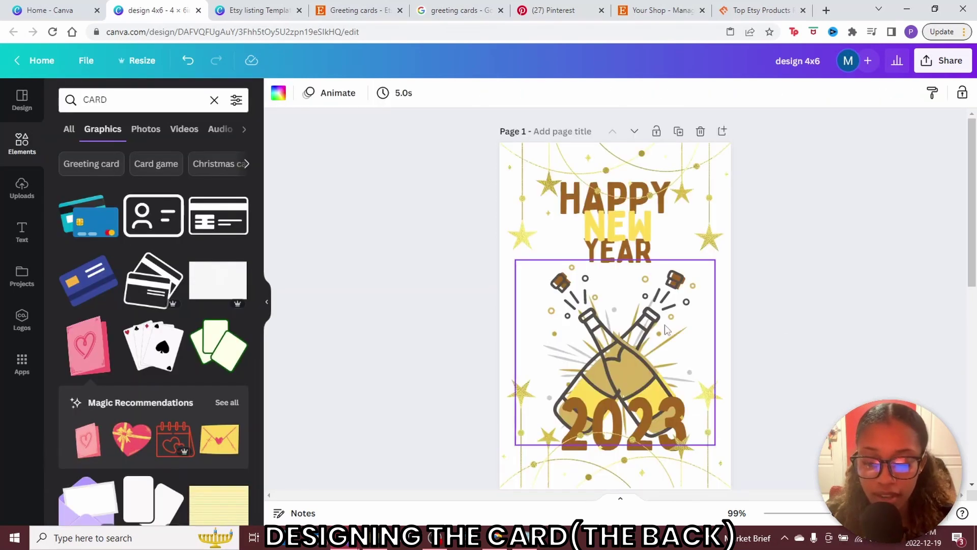
pyautogui.scroll(-8, 763, 283)
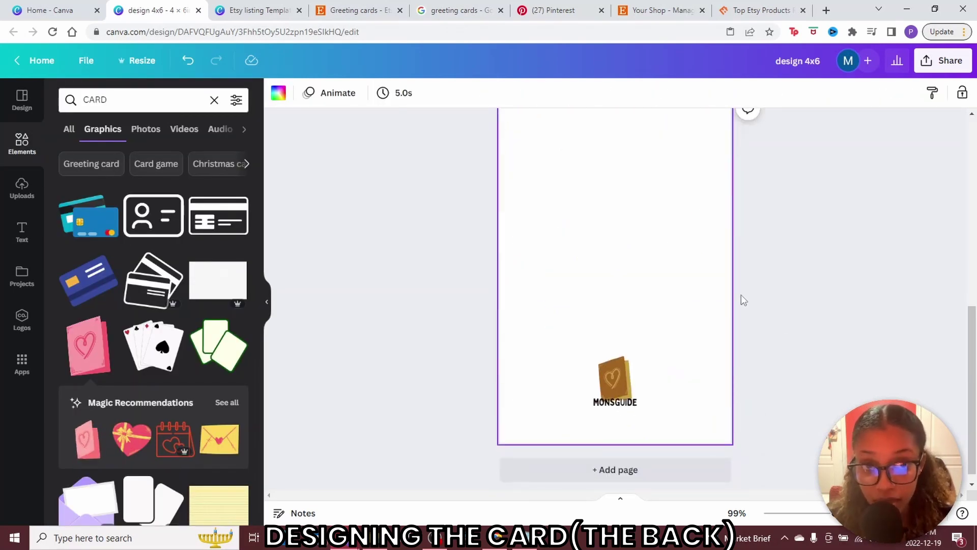
# Download the card design as a JPG at quality 100
pyautogui.click(947, 66)
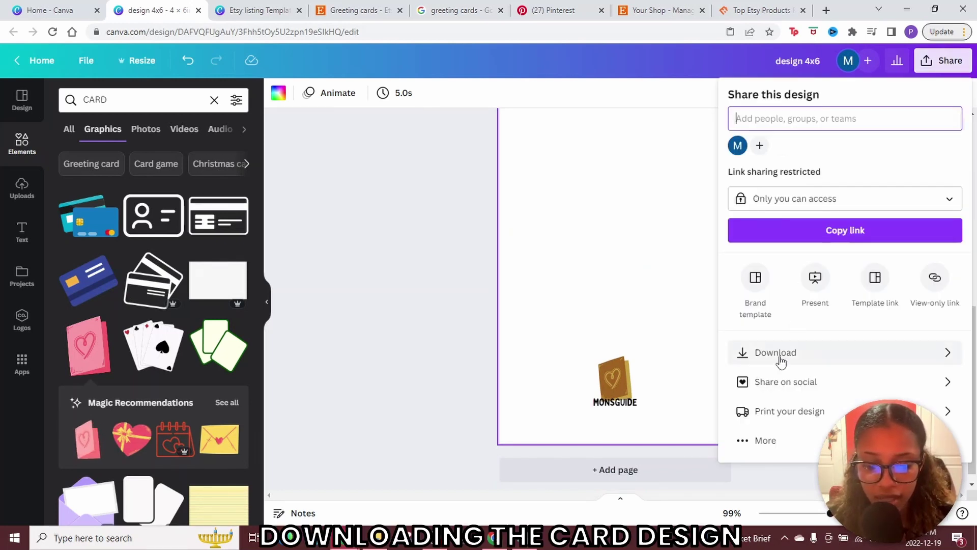
pyautogui.click(781, 352)
pyautogui.click(953, 147)
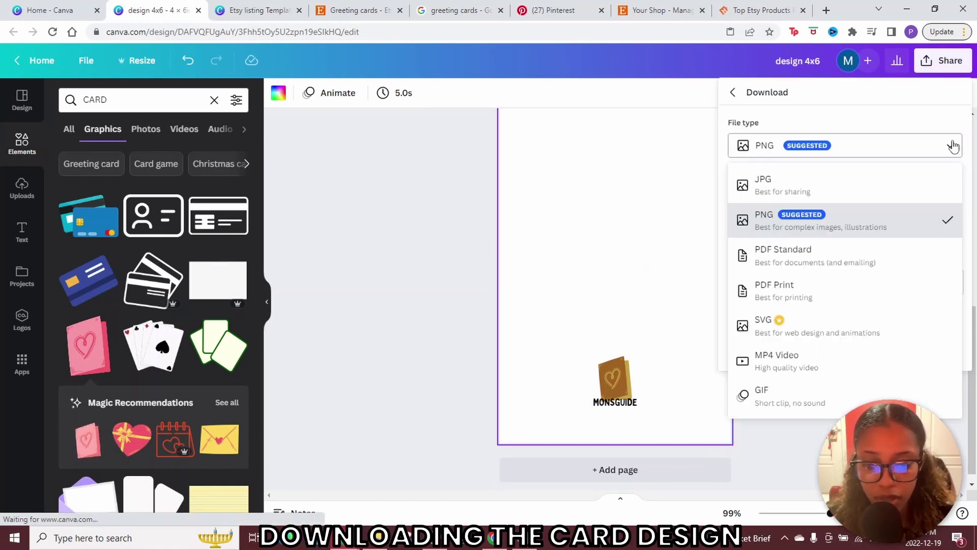
pyautogui.click(870, 190)
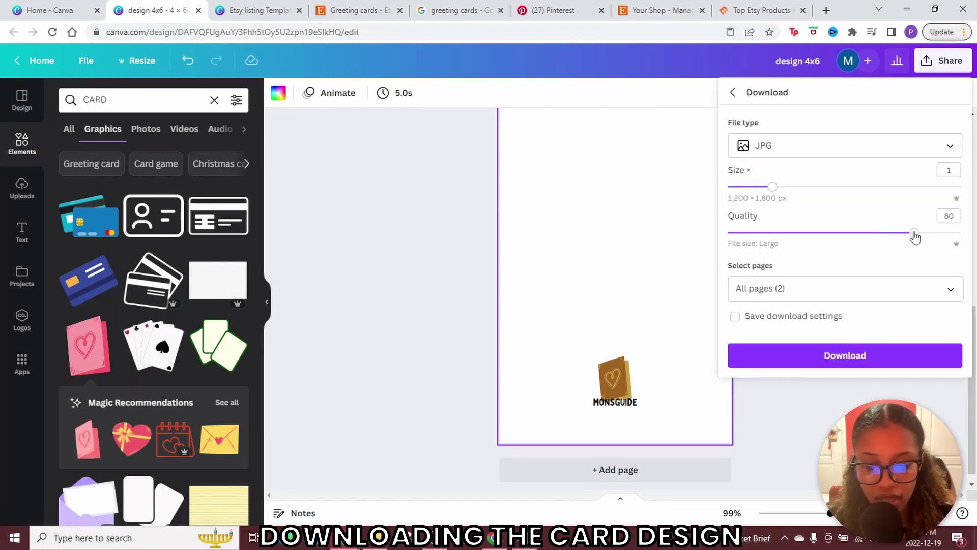
pyautogui.moveTo(915, 236); pyautogui.dragTo(962, 233)
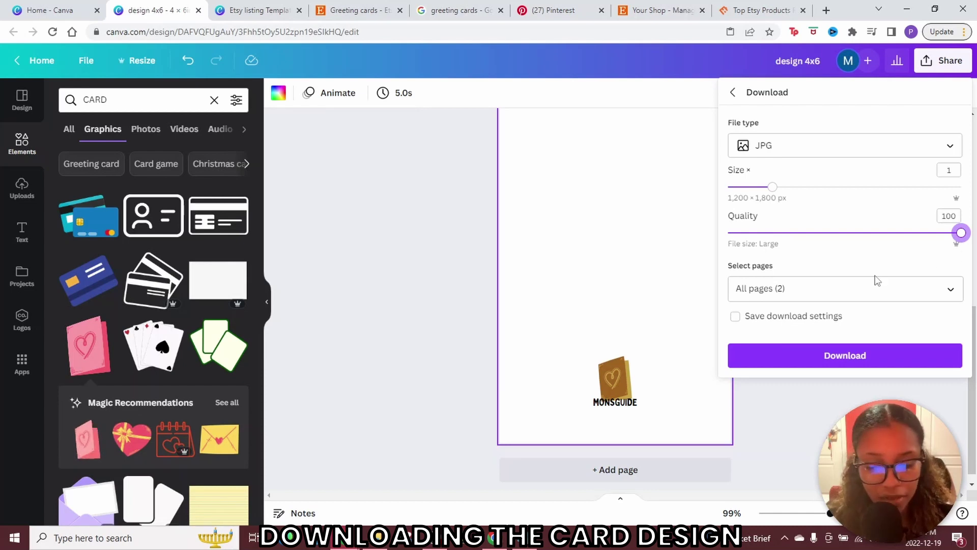
pyautogui.click(950, 288)
pyautogui.click(769, 438)
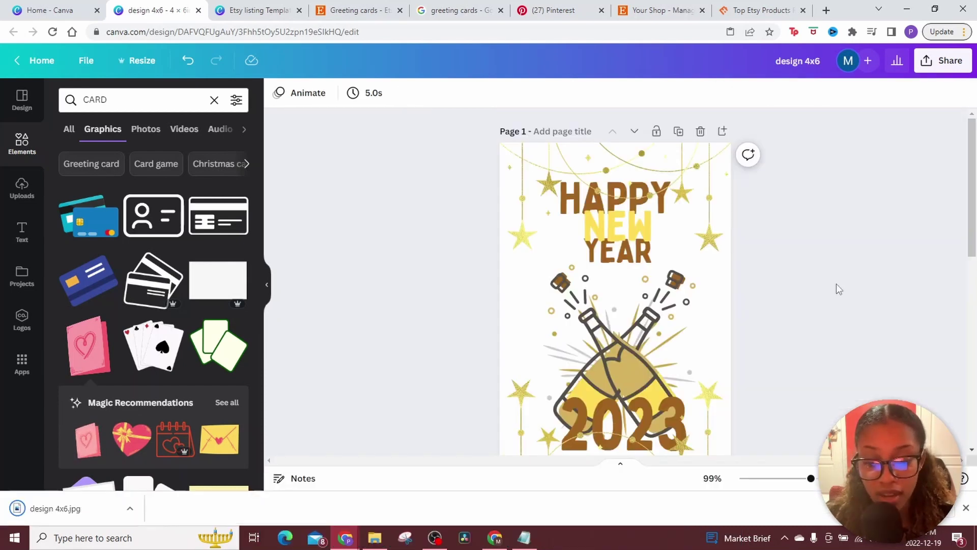
# Check the paper sizing in the Notepad notes and create a blank custom Canva design of 11 × 8.5 in
pyautogui.hotkey('ctrl', '1')
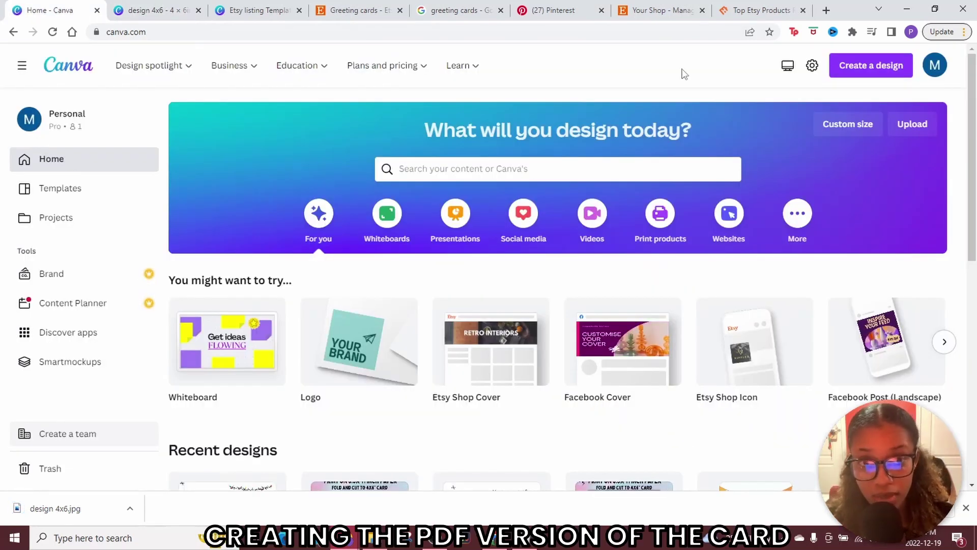
pyautogui.click(525, 541)
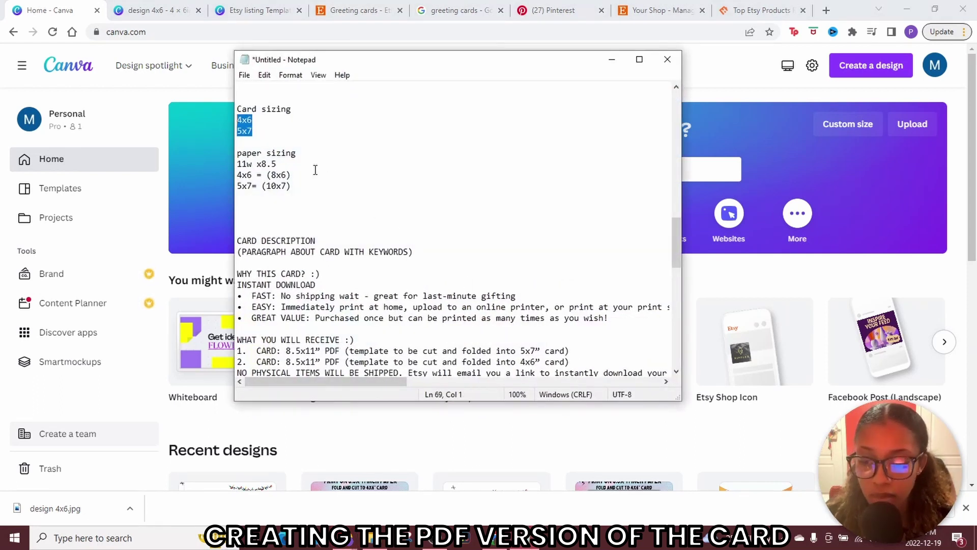
pyautogui.click(315, 170)
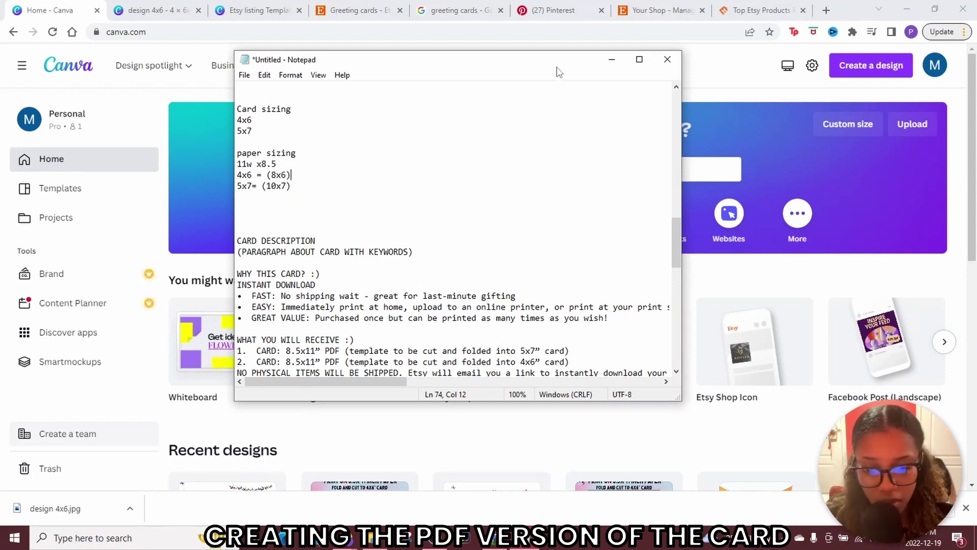
pyautogui.click(613, 62)
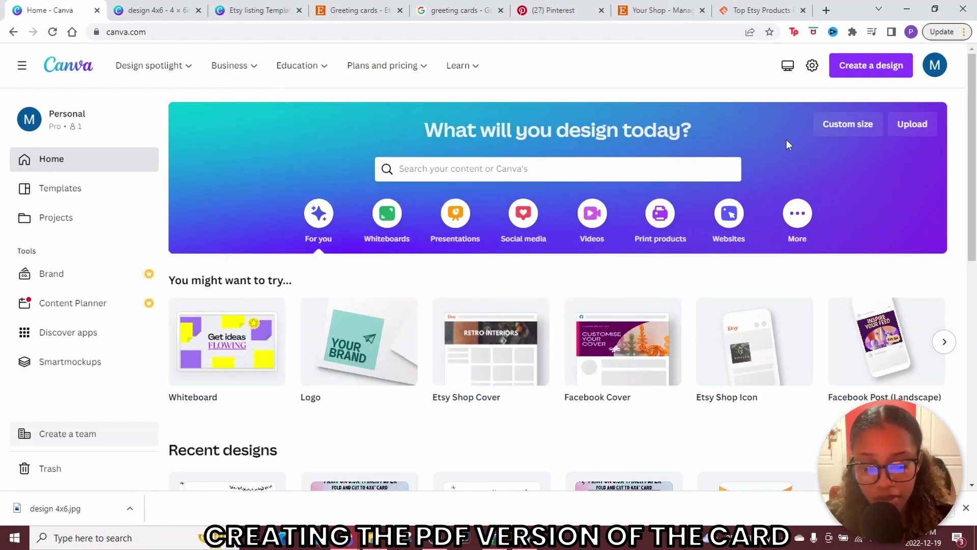
pyautogui.click(871, 65)
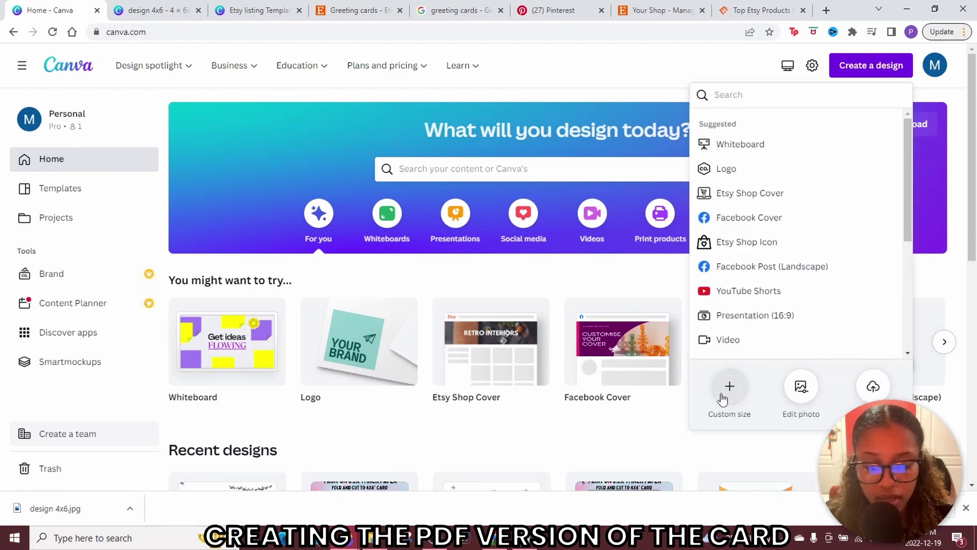
pyautogui.click(729, 386)
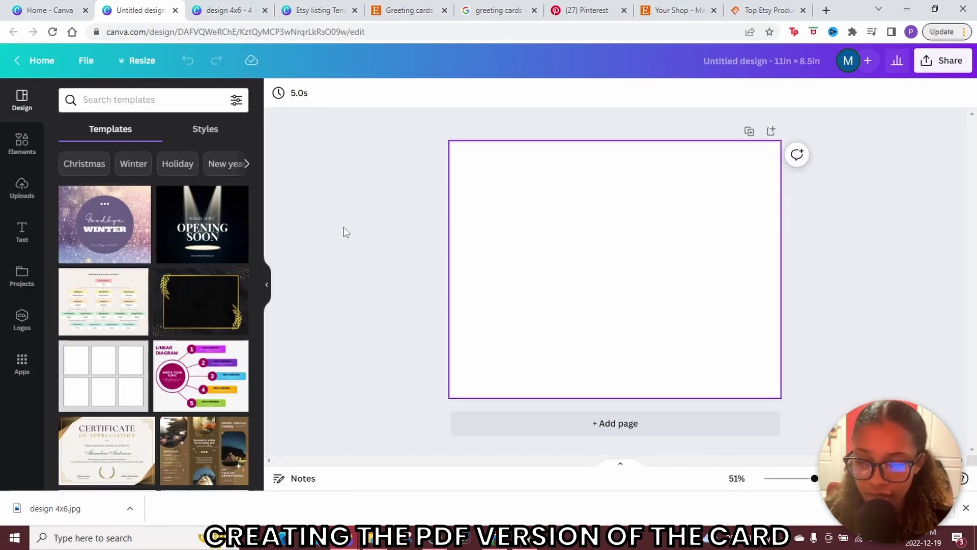
# Add a square shape to the blank 11 × 8.5 in page
pyautogui.click(21, 147)
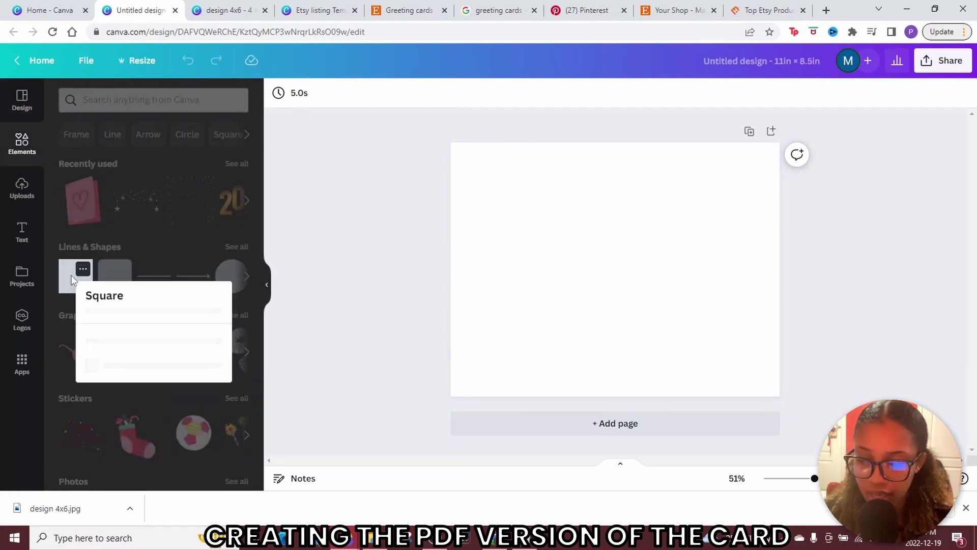
pyautogui.click(71, 279)
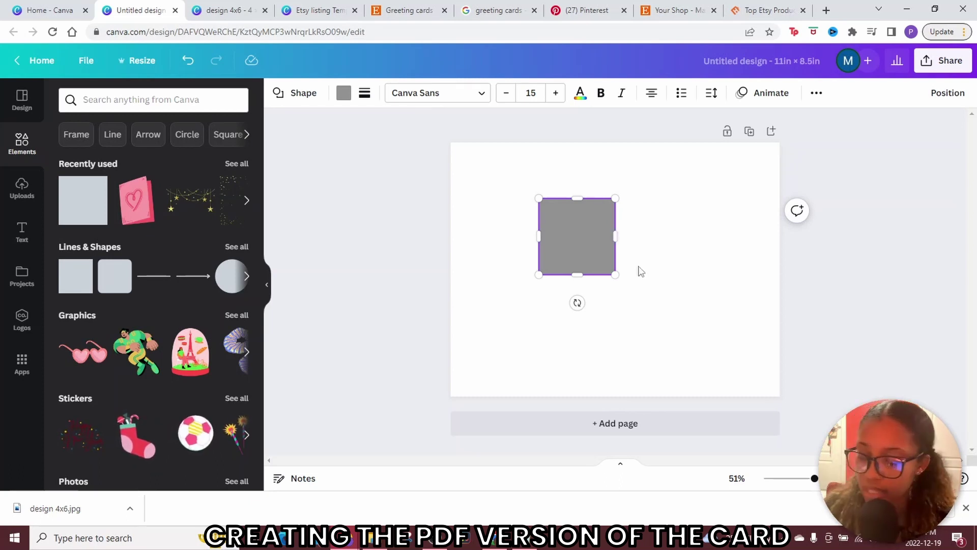
# Review the front and back pages of the 4x6 card design
pyautogui.click(221, 10)
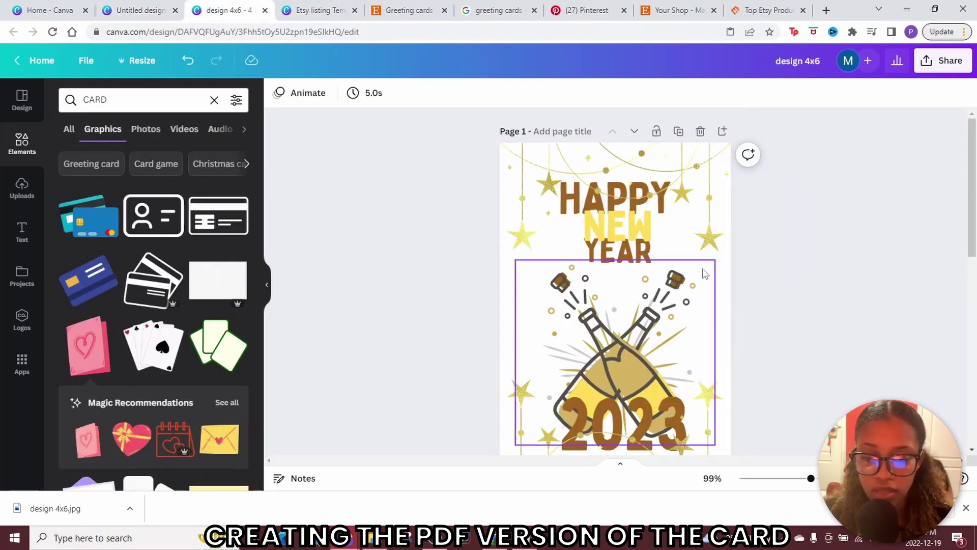
pyautogui.scroll(-10, 705, 278)
pyautogui.scroll(10, 704, 288)
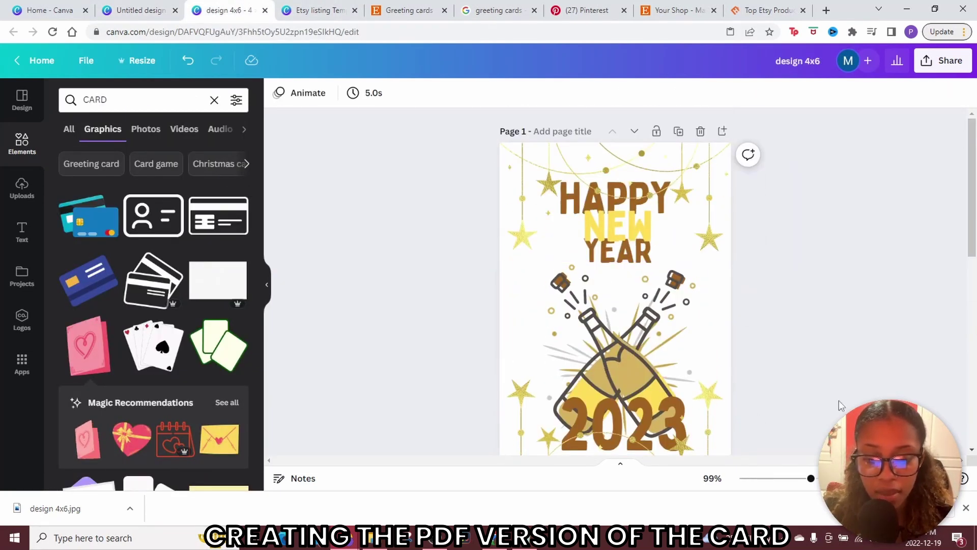
pyautogui.scroll(-4, 705, 357)
pyautogui.scroll(-1, 841, 263)
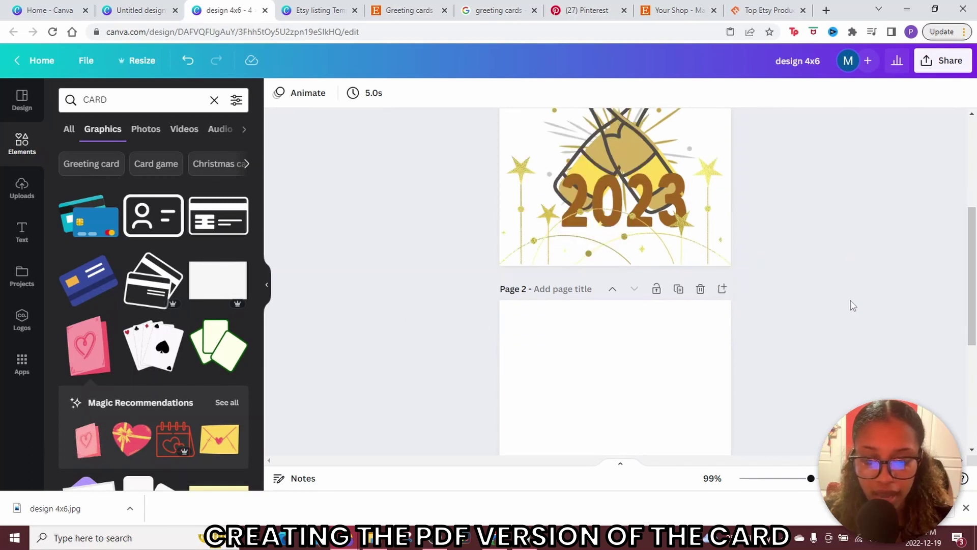
pyautogui.scroll(-4, 853, 305)
pyautogui.moveTo(811, 357); pyautogui.dragTo(441, 373)
pyautogui.scroll(6, 813, 330)
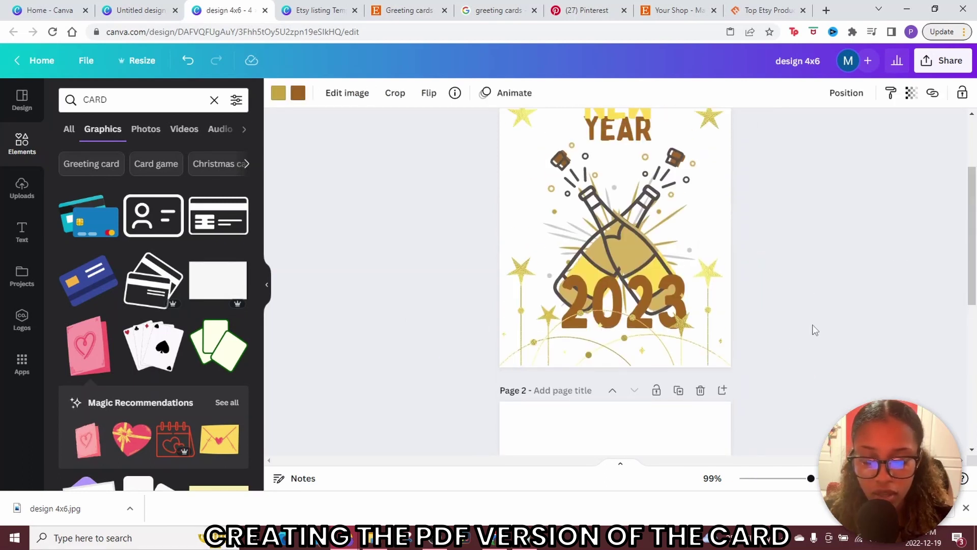
pyautogui.click(795, 254)
pyautogui.scroll(2, 794, 258)
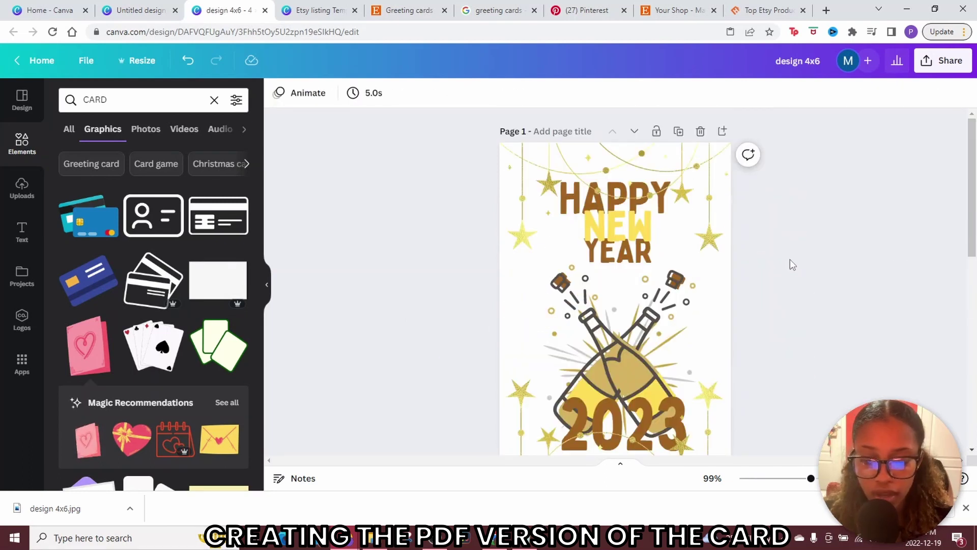
pyautogui.scroll(-5, 792, 268)
pyautogui.scroll(-1, 792, 269)
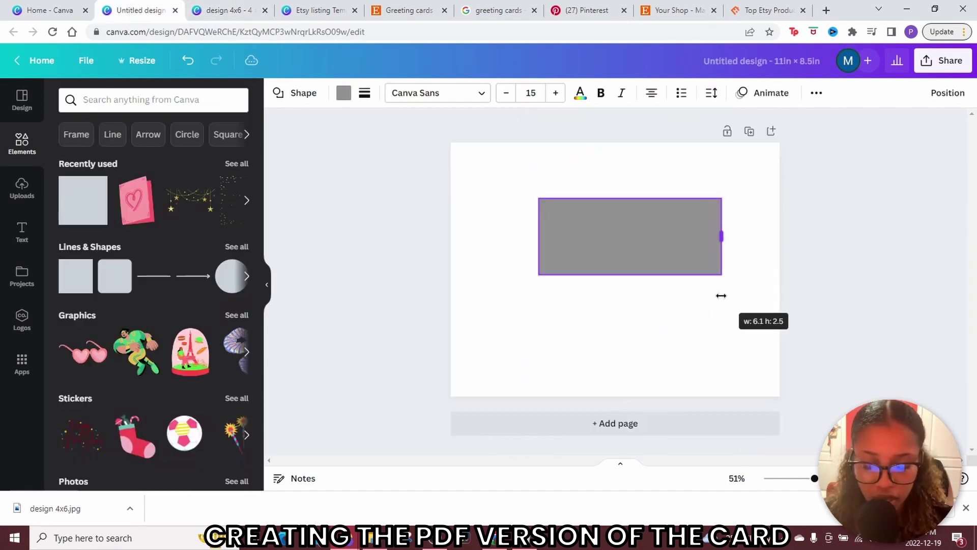
# Resize the square into a rectangle that fits two 4x6 card panels side by side and centre it on the page
pyautogui.moveTo(722, 296); pyautogui.dragTo(754, 319)
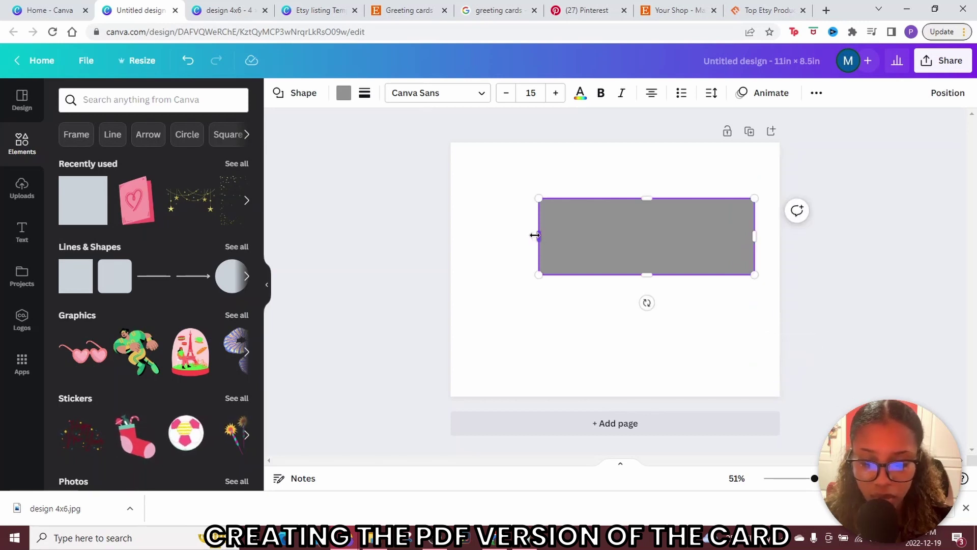
pyautogui.moveTo(535, 235); pyautogui.dragTo(512, 238)
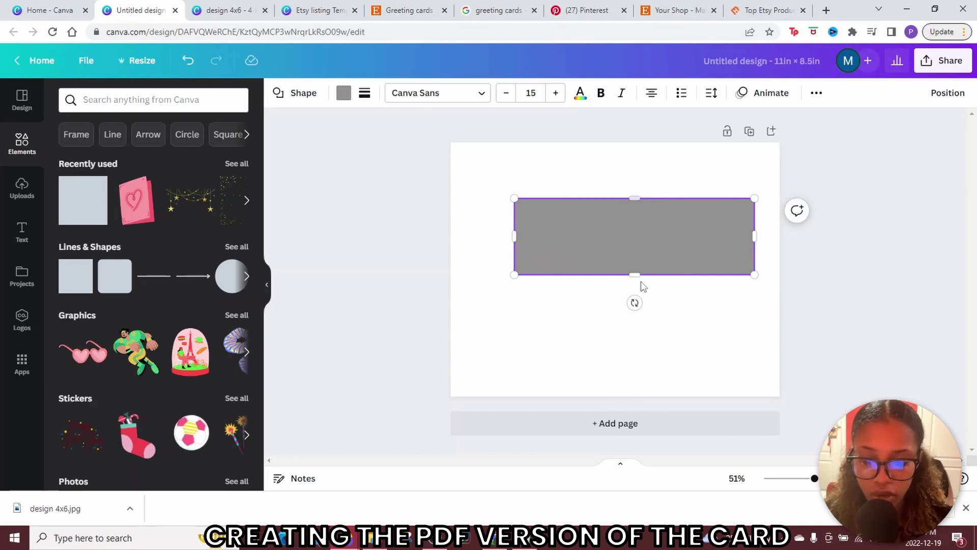
pyautogui.moveTo(638, 279); pyautogui.dragTo(652, 378)
pyautogui.click(772, 246)
pyautogui.moveTo(680, 279); pyautogui.dragTo(657, 258)
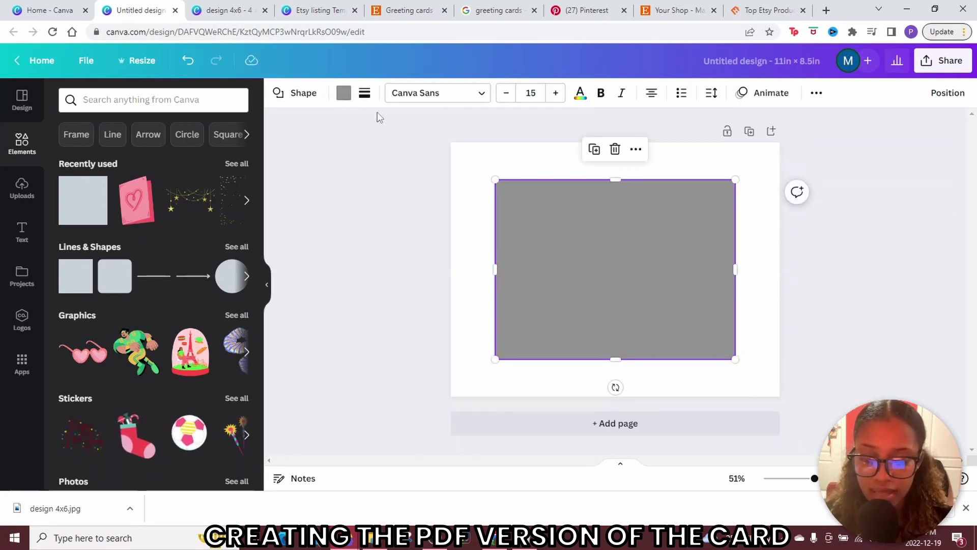
# Remove the rectangle's fill and give it a black short-dashed border with a weight of 2
pyautogui.click(344, 97)
pyautogui.click(104, 159)
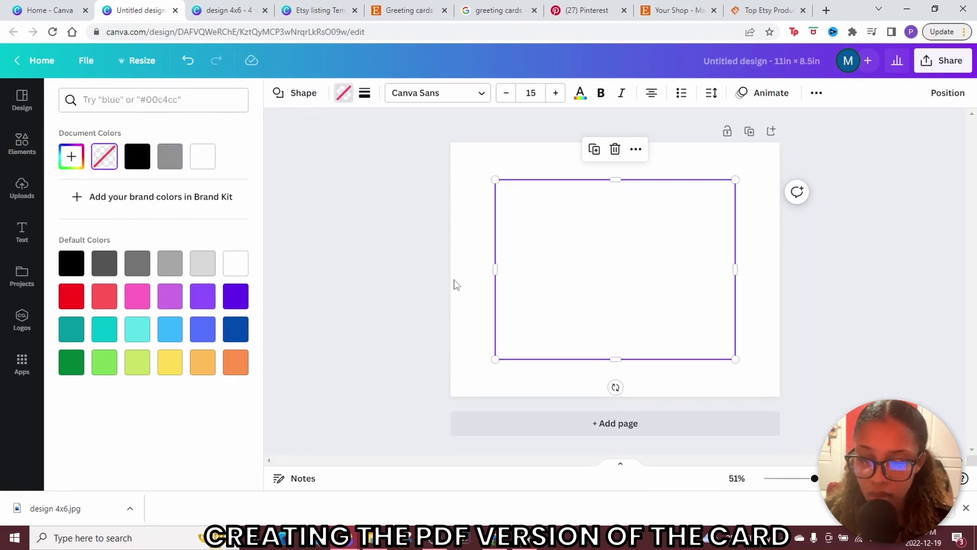
pyautogui.click(365, 93)
pyautogui.click(494, 130)
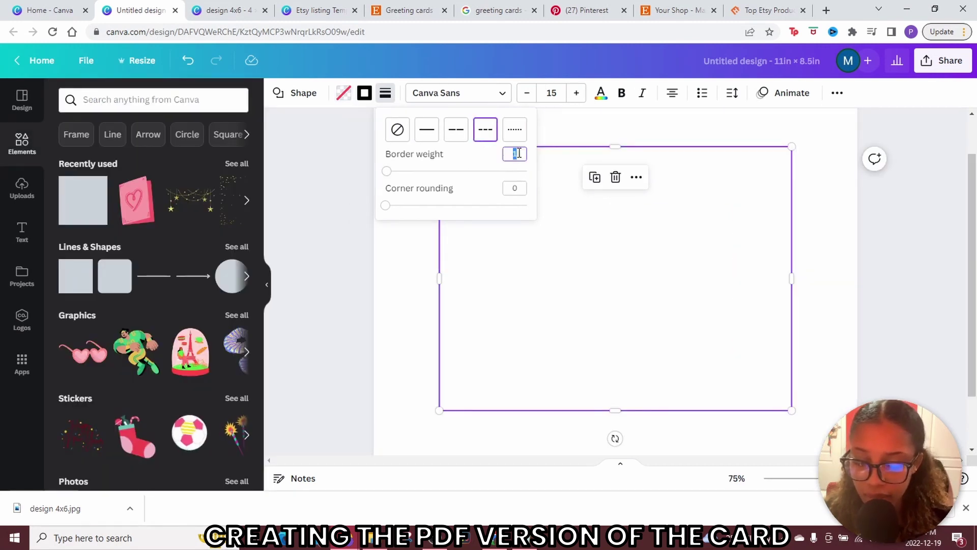
pyautogui.write('2')
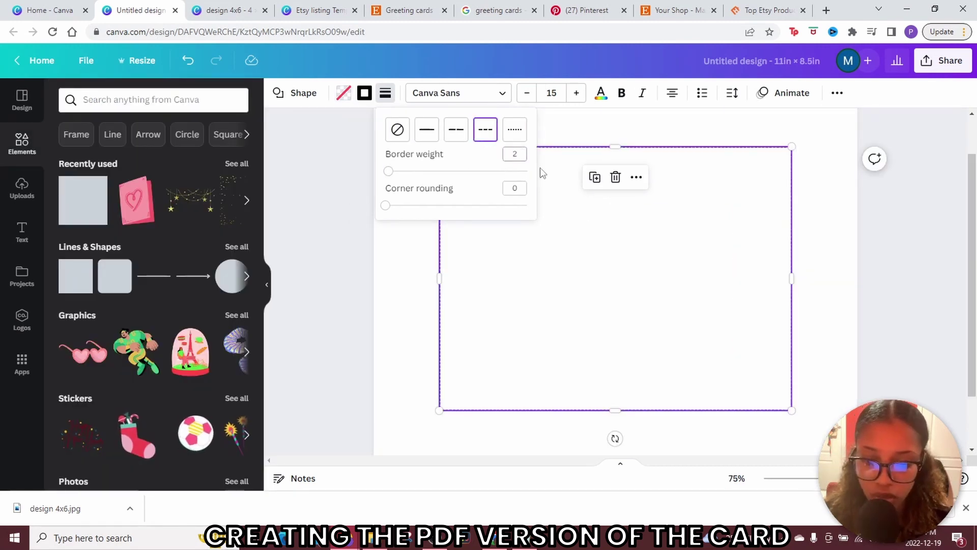
pyautogui.click(851, 258)
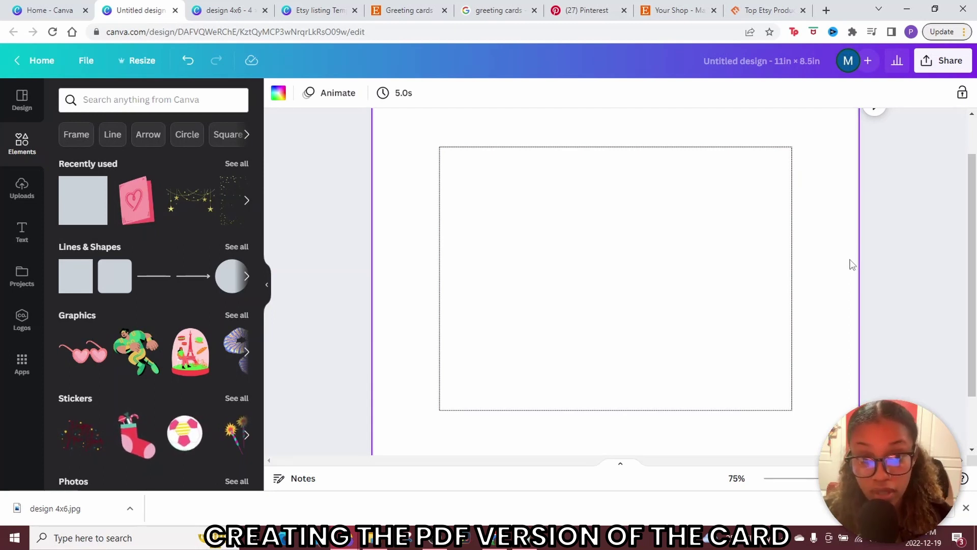
# Search the elements for SCISSORS and place a black scissors graphic, about 0.3 × 0.2 in and rotated, outside the dashed outline's upper-left corner
pyautogui.click(127, 97)
pyautogui.write('SCO')
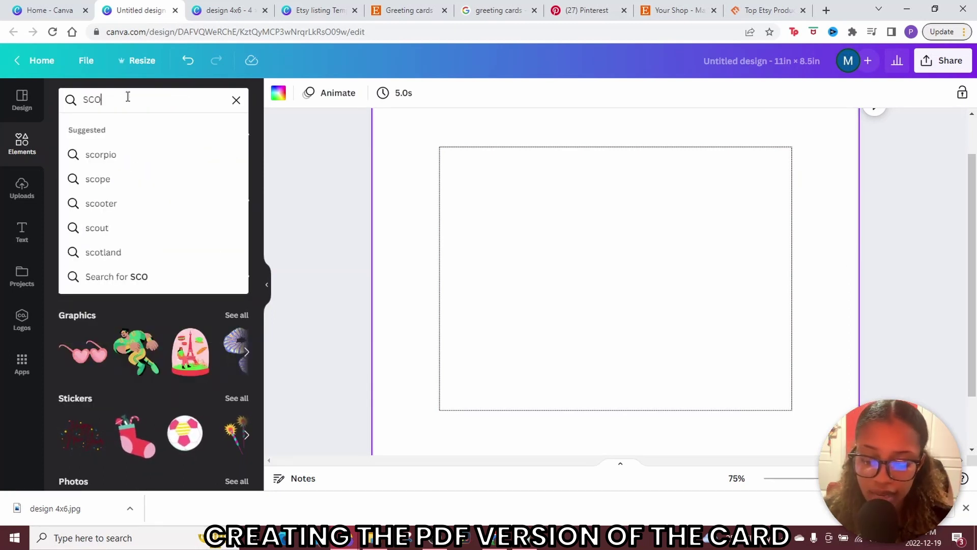
pyautogui.press('BackSpace')
pyautogui.write('ISSORS')
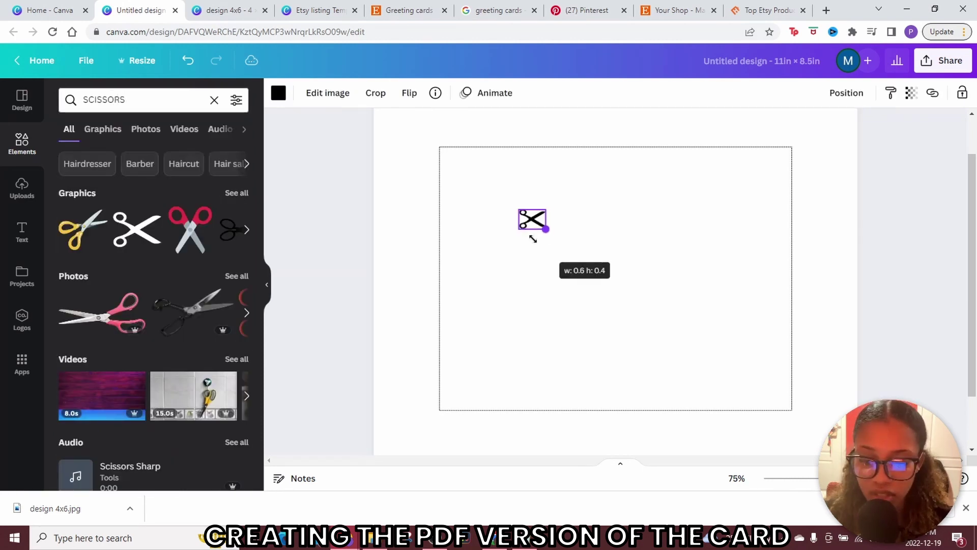
pyautogui.moveTo(533, 236); pyautogui.dragTo(438, 179)
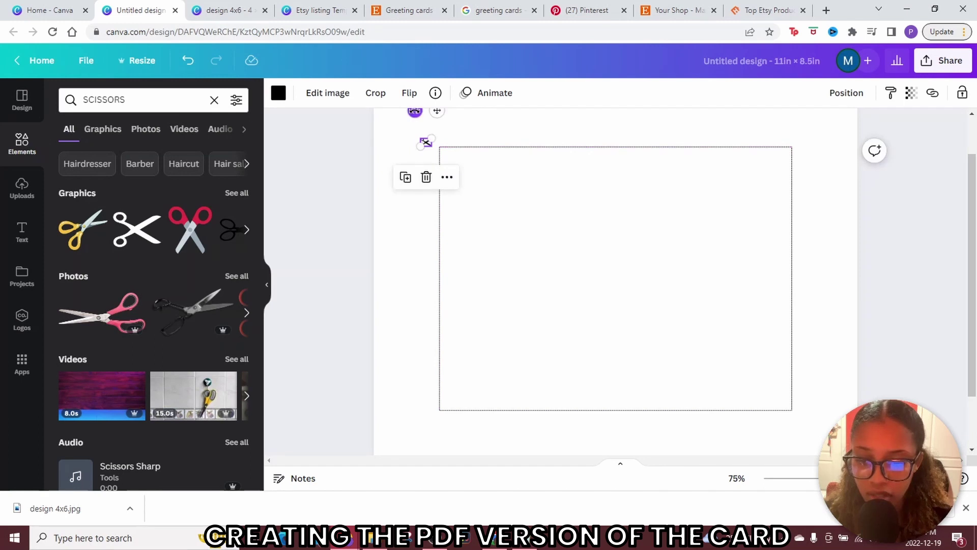
pyautogui.moveTo(415, 113); pyautogui.dragTo(422, 144)
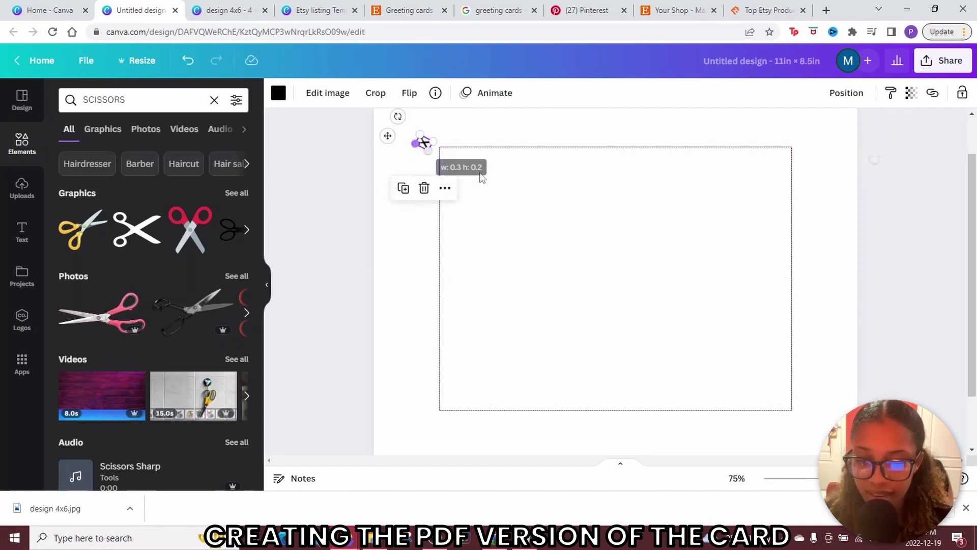
pyautogui.click(697, 223)
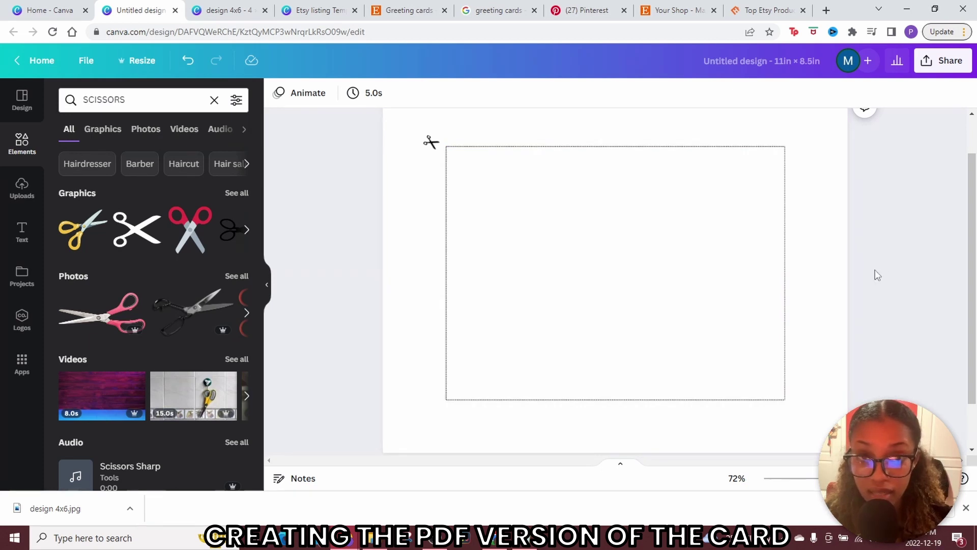
# In the 4x6 design, add a square shape stretched over the whole front page and send it to the back
pyautogui.click(229, 10)
pyautogui.scroll(5, 864, 229)
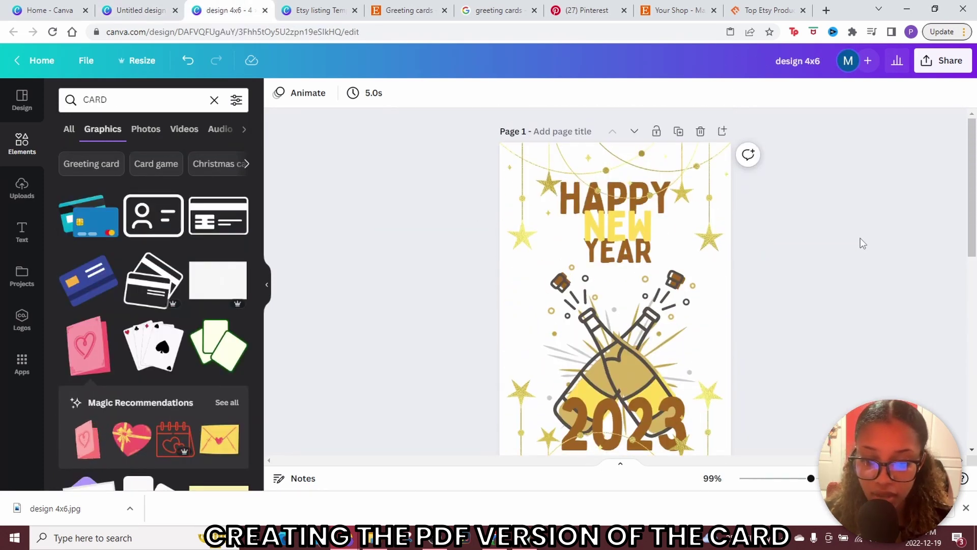
pyautogui.click(15, 148)
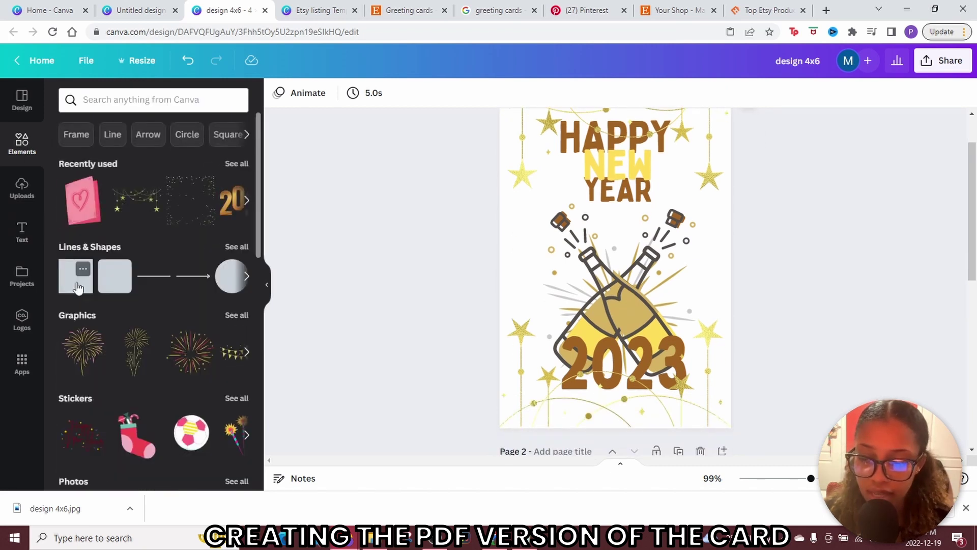
pyautogui.moveTo(76, 276); pyautogui.dragTo(733, 234)
pyautogui.doubleClick(619, 227)
pyautogui.scroll(-2, 619, 247)
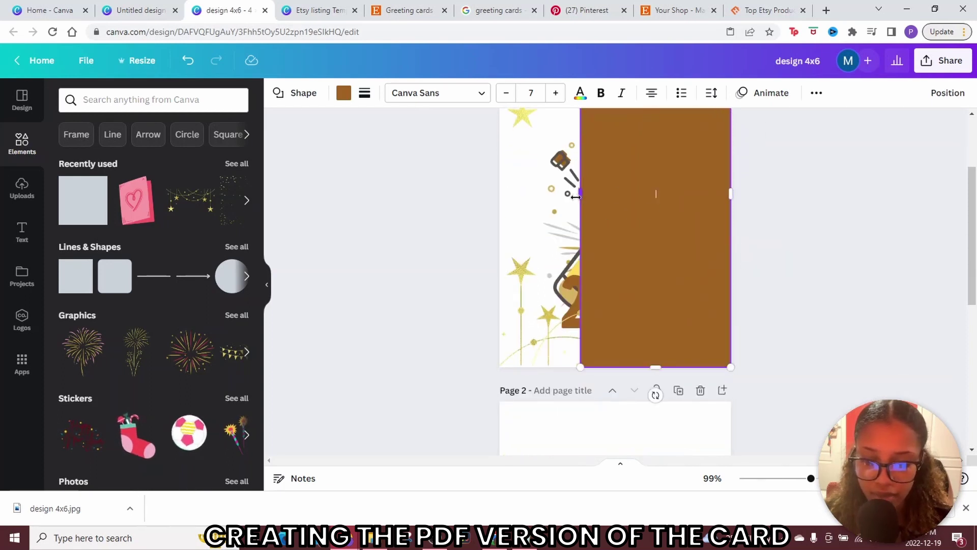
pyautogui.moveTo(577, 196); pyautogui.dragTo(499, 196)
pyautogui.rightClick(649, 233)
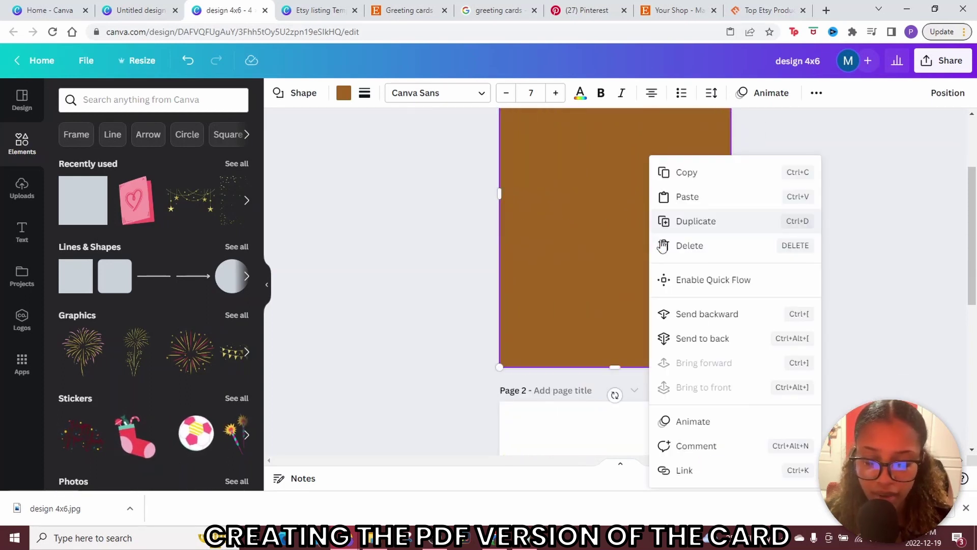
pyautogui.click(714, 341)
# Change the front page's background rectangle to the violet default color
pyautogui.scroll(3, 714, 341)
pyautogui.click(344, 93)
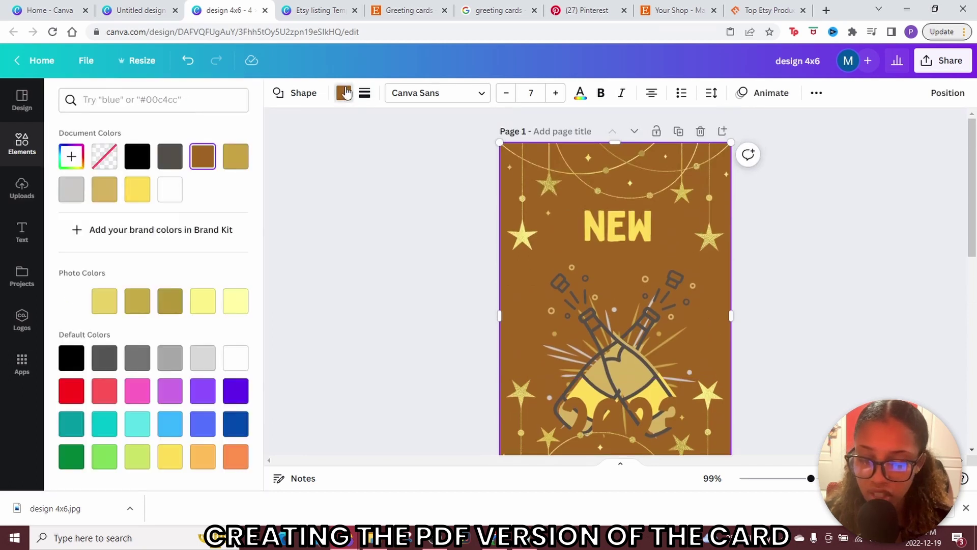
pyautogui.click(236, 391)
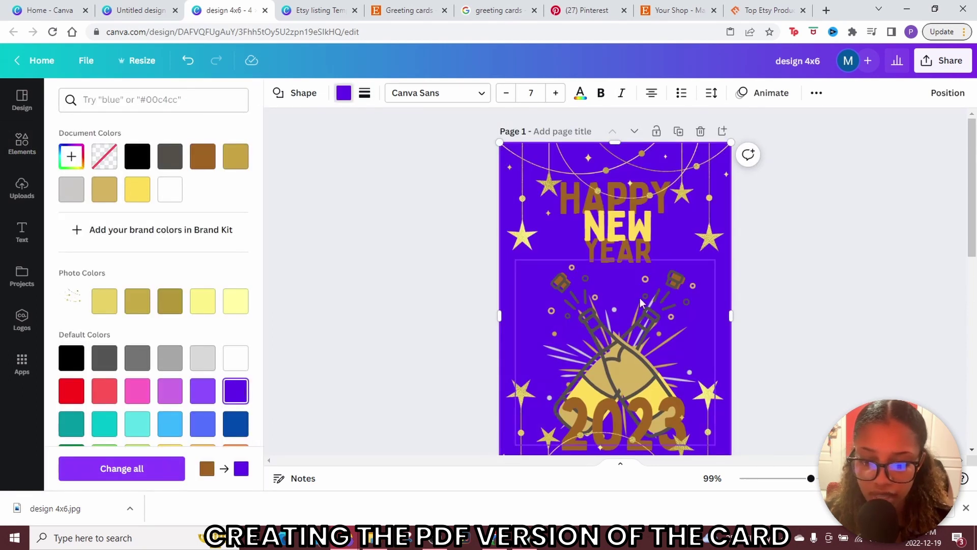
pyautogui.press('Escape')
pyautogui.scroll(-1, 714, 280)
# Copy all front-page elements of the 4x6 design into the 11 × 8.5 in page and fit them in the outline's right half
pyautogui.click(717, 268)
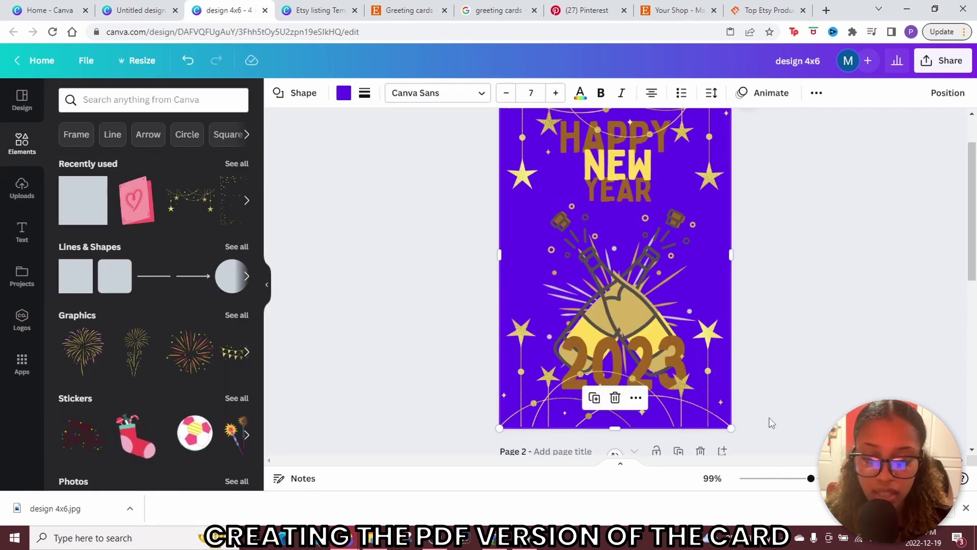
pyautogui.moveTo(642, 377); pyautogui.dragTo(451, 131)
pyautogui.rightClick(716, 216)
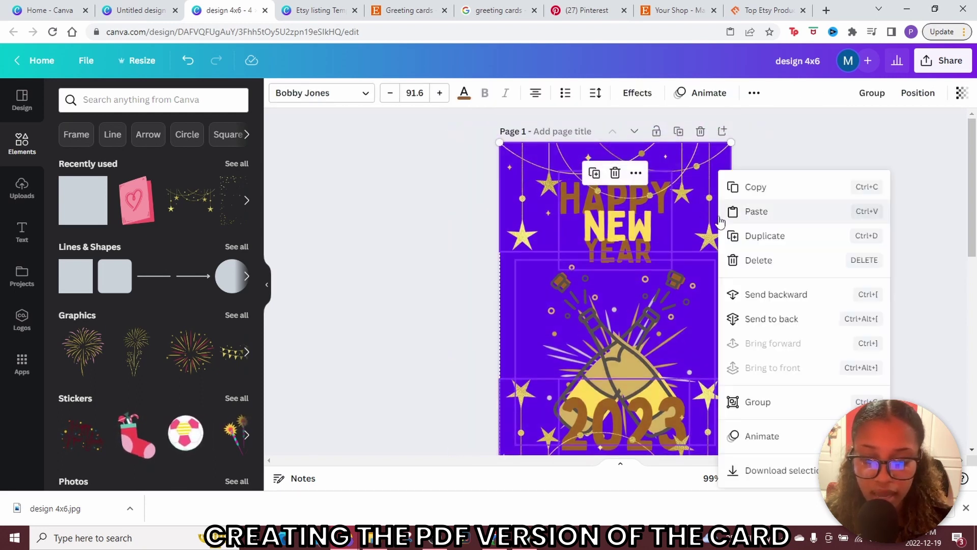
pyautogui.click(780, 200)
pyautogui.hotkey('ctrl', 'shift', 'Tab')
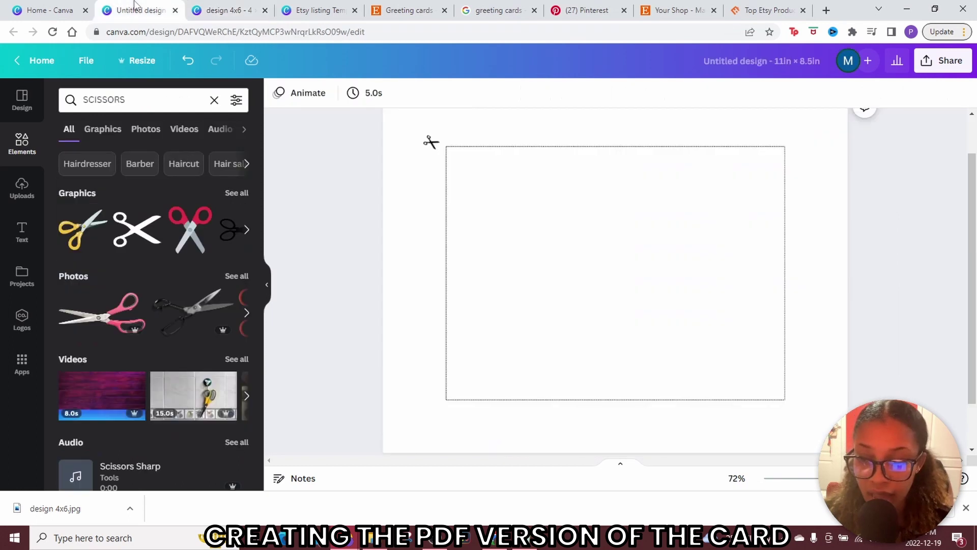
pyautogui.click(420, 232)
pyautogui.rightClick(421, 231)
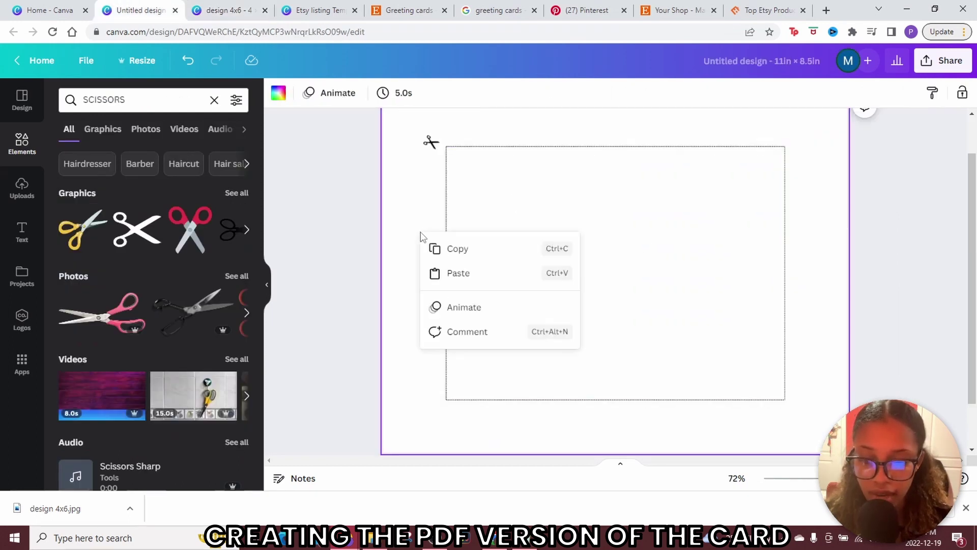
pyautogui.click(489, 275)
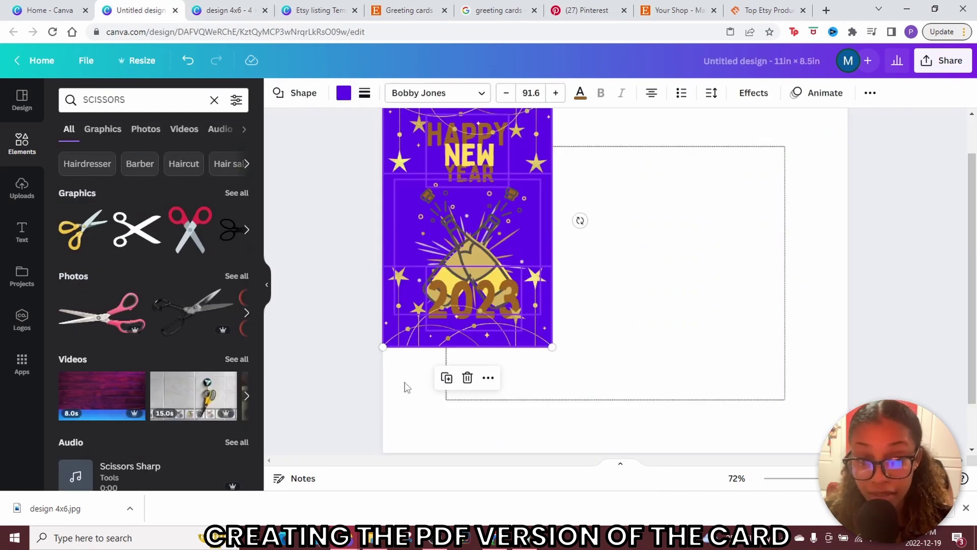
pyautogui.moveTo(528, 217); pyautogui.dragTo(758, 266)
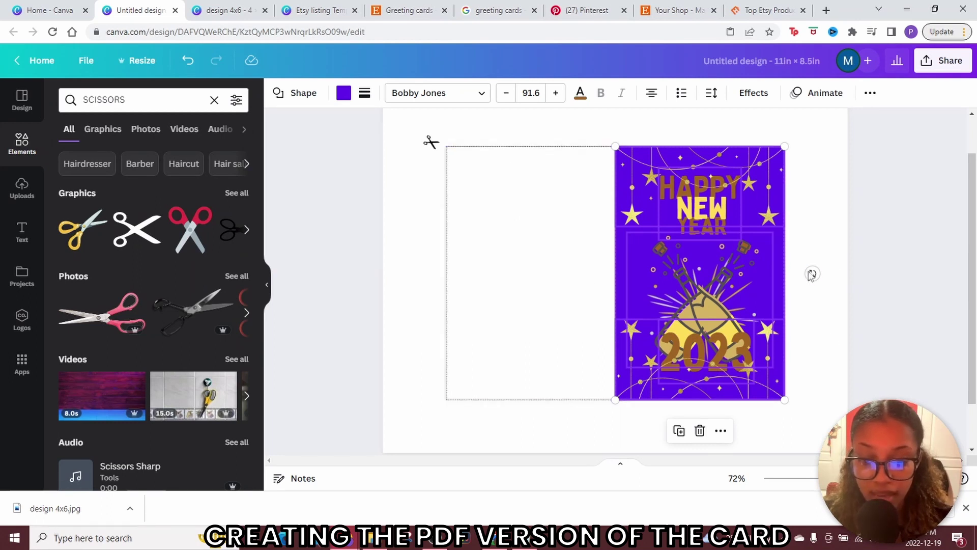
# Copy the 4x6 design's back page with a violet background into the left half of the dashed outline
pyautogui.click(224, 10)
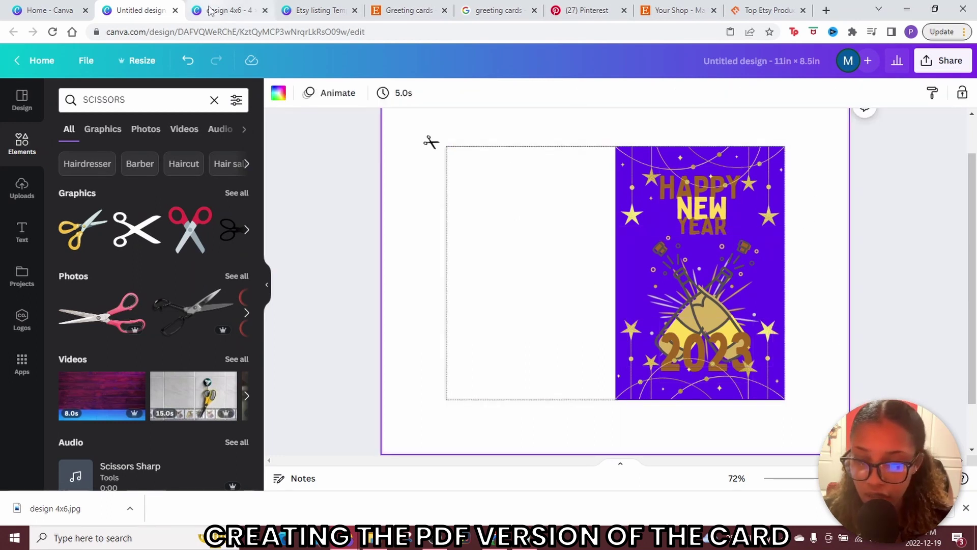
pyautogui.click(772, 286)
pyautogui.scroll(-3, 772, 286)
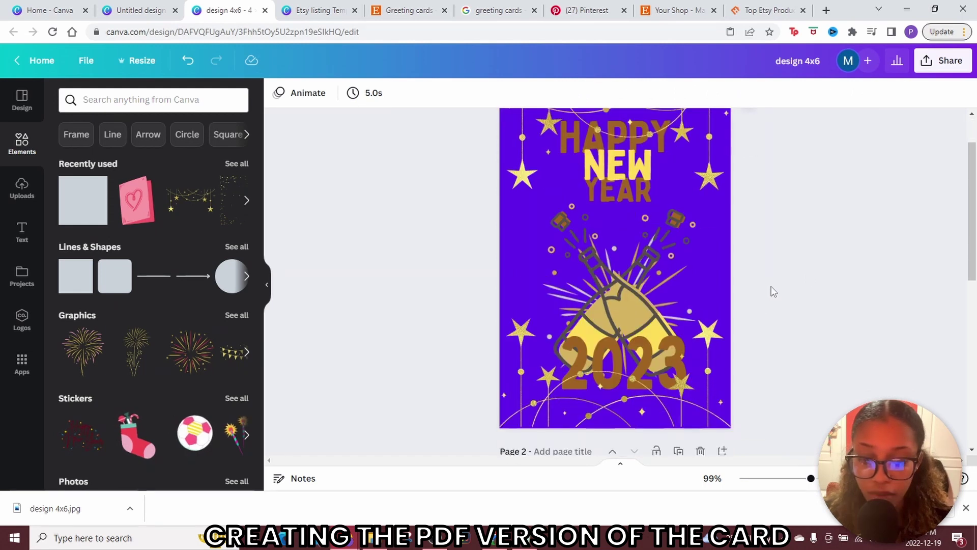
pyautogui.click(140, 10)
pyautogui.moveTo(486, 207); pyautogui.dragTo(516, 224)
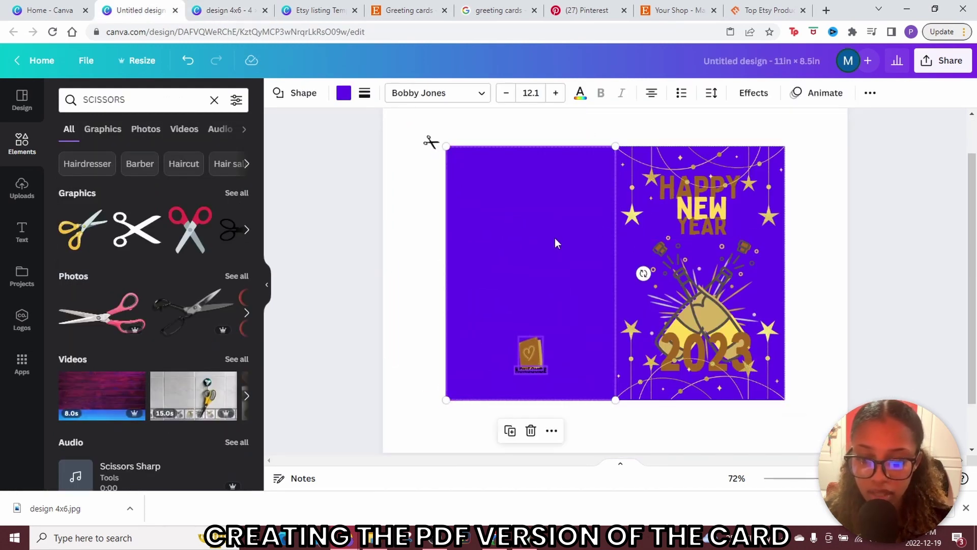
pyautogui.click(424, 247)
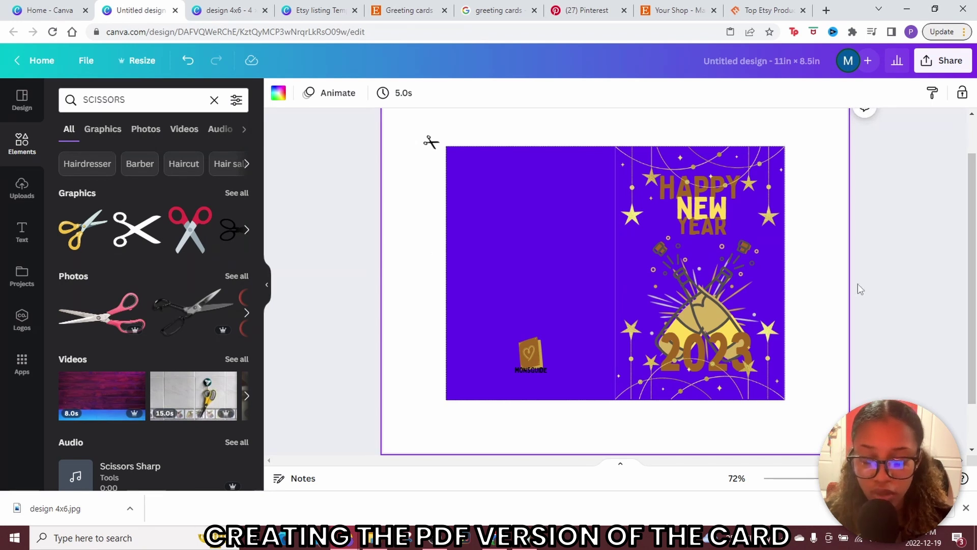
# Delete the violet background rectangles behind the back and front panels of the printable page
pyautogui.click(512, 269)
pyautogui.press('Delete')
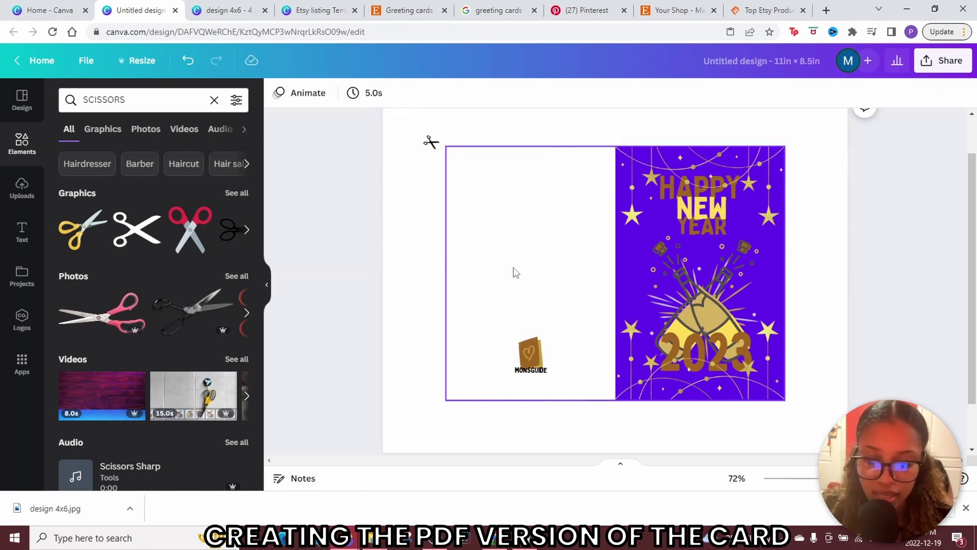
pyautogui.click(621, 260)
pyautogui.press('Delete')
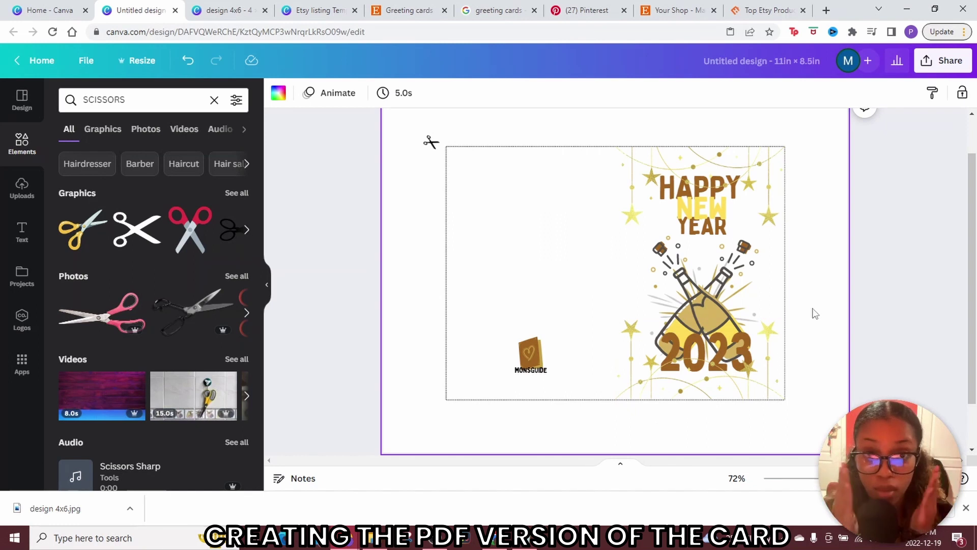
# Title the design "4X6 NEW YEAR CARD- MONSGUIDE" and download it as a flattened PDF Print with the CMYK color profile
pyautogui.scroll(2, 844, 362)
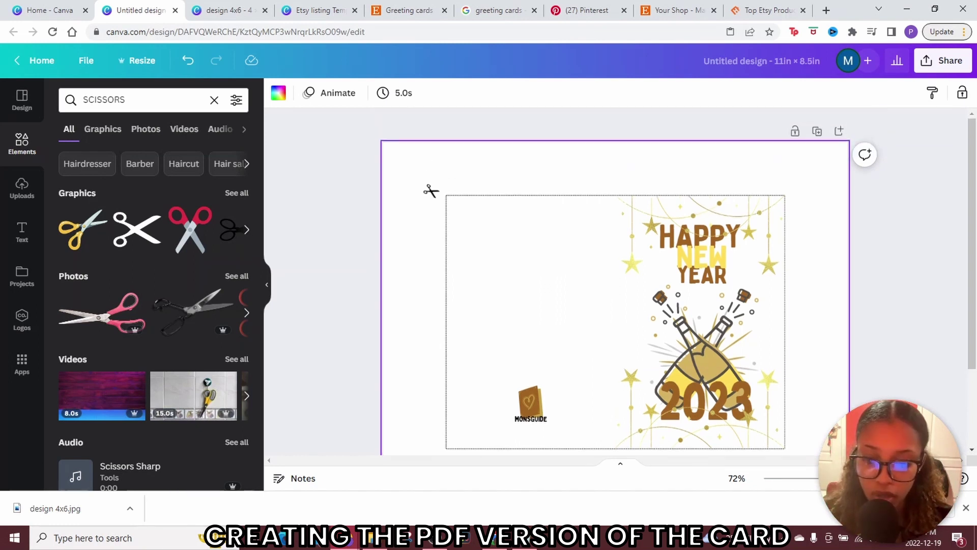
pyautogui.click(966, 509)
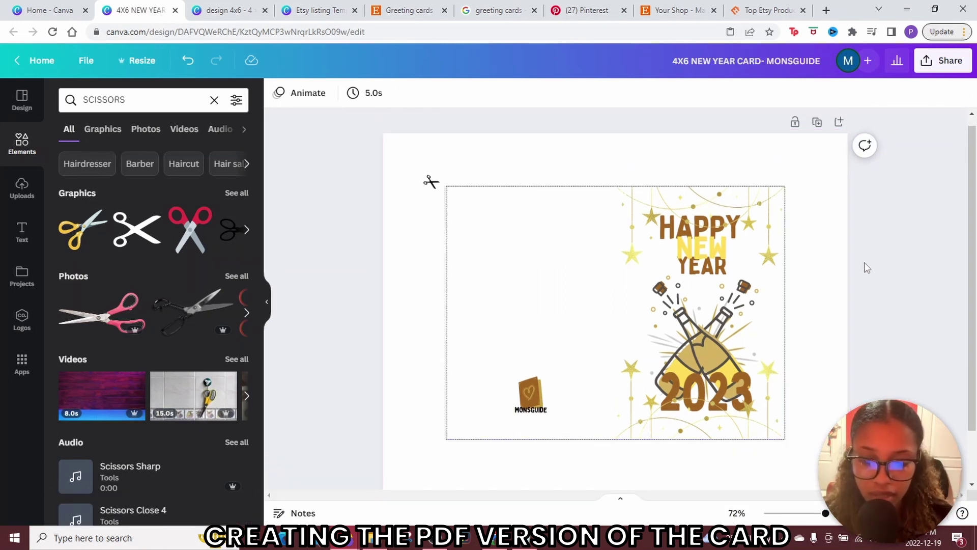
pyautogui.click(948, 59)
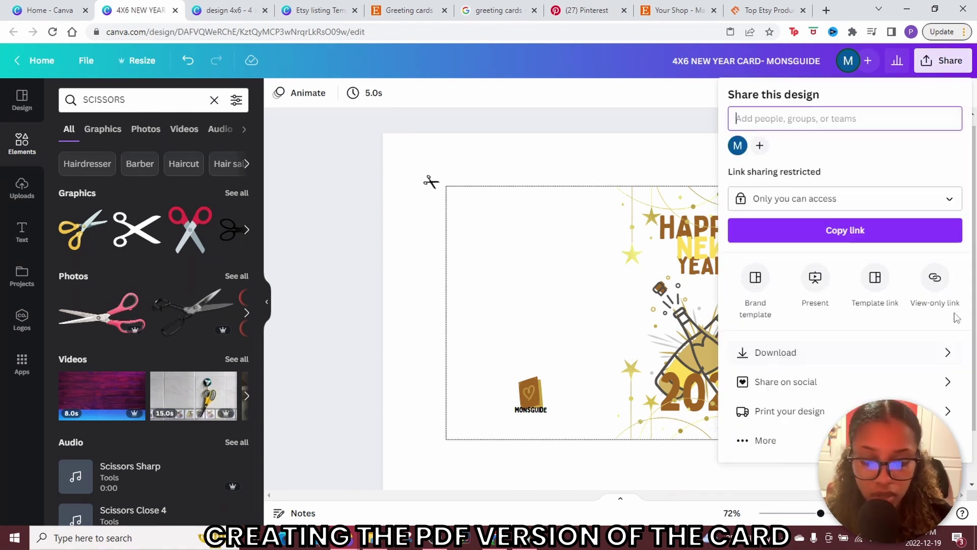
pyautogui.click(937, 359)
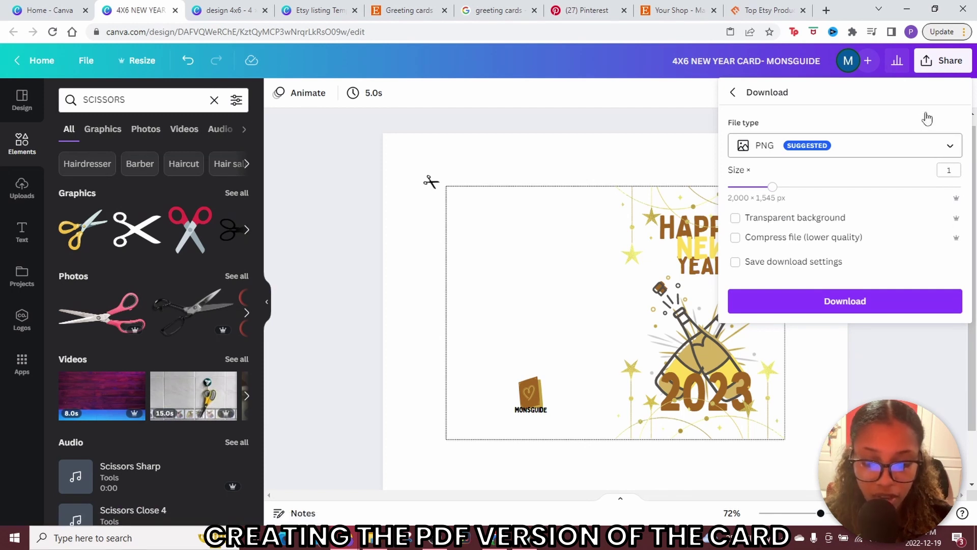
pyautogui.click(944, 151)
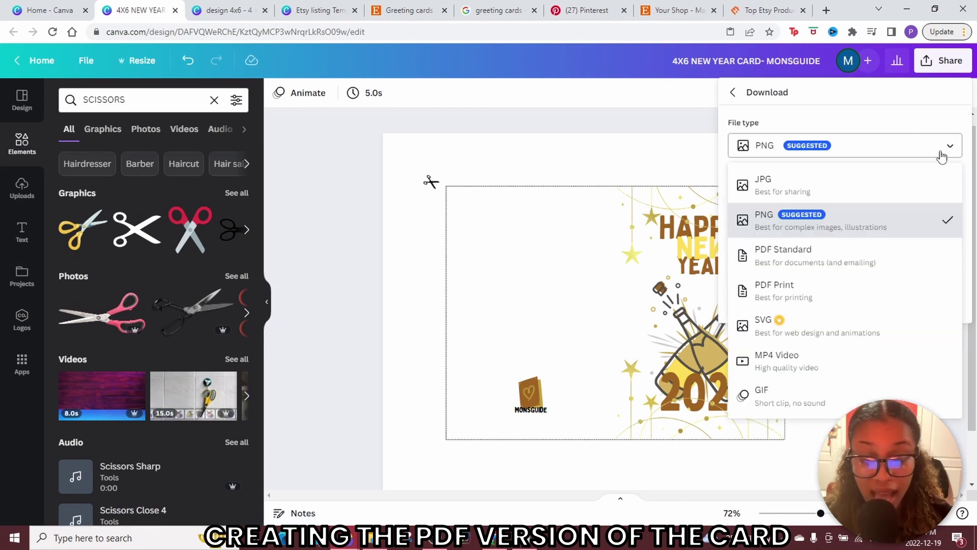
pyautogui.click(813, 300)
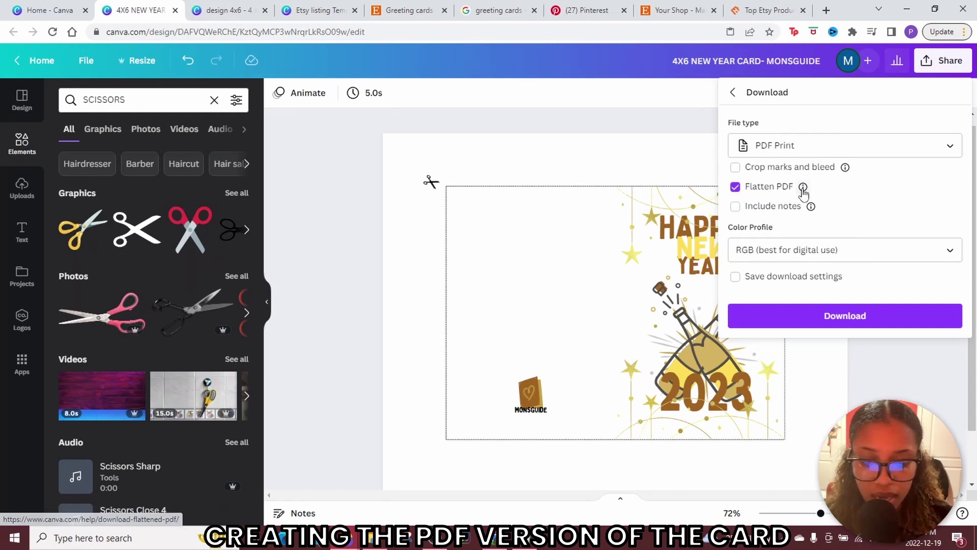
pyautogui.moveTo(803, 189)
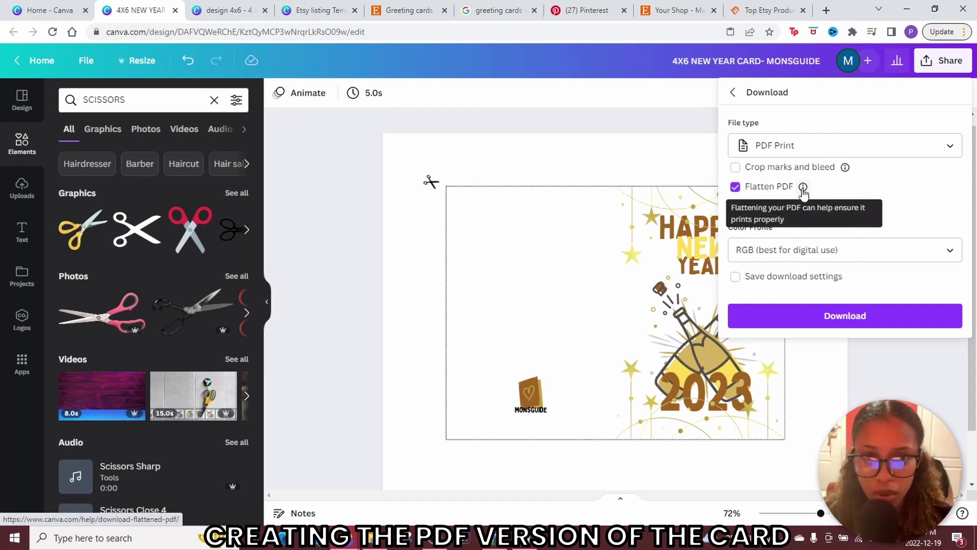
pyautogui.click(946, 252)
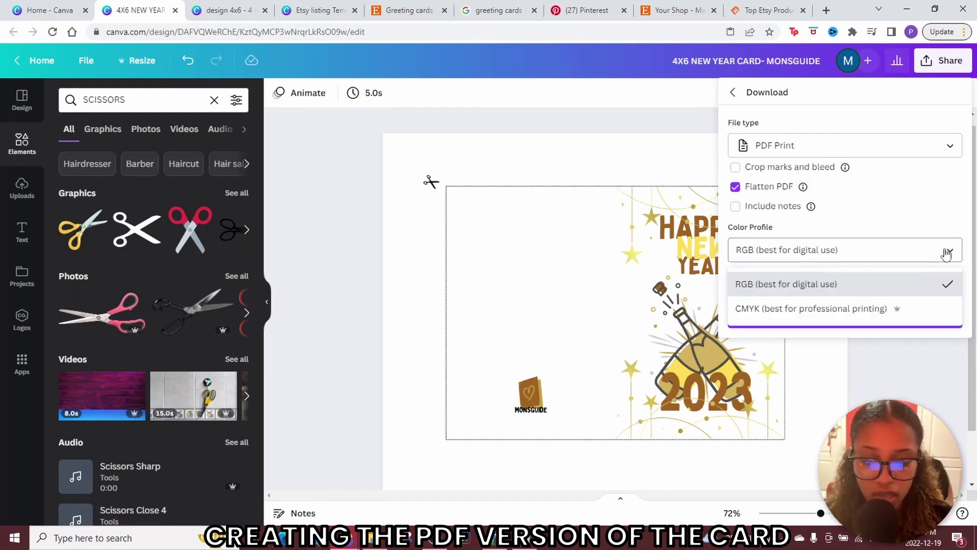
pyautogui.click(883, 311)
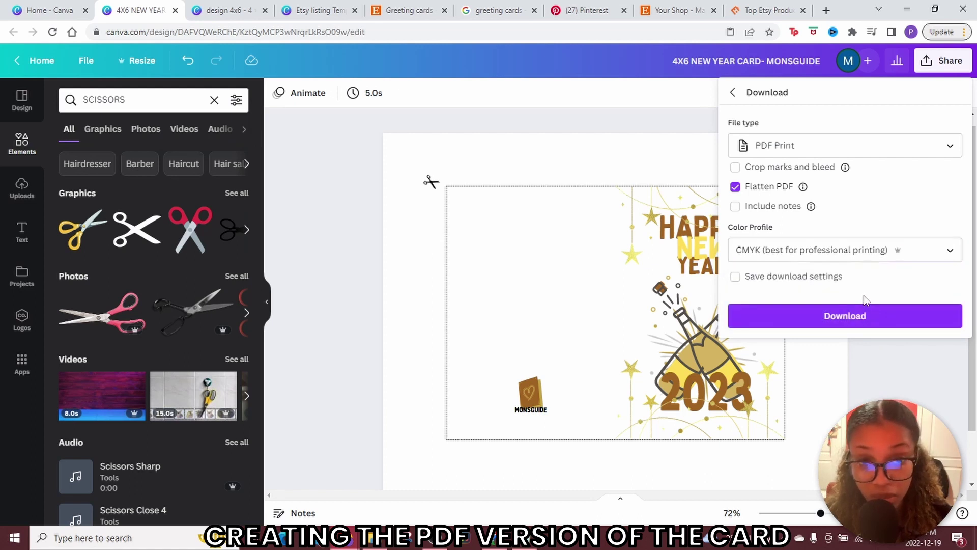
pyautogui.click(823, 323)
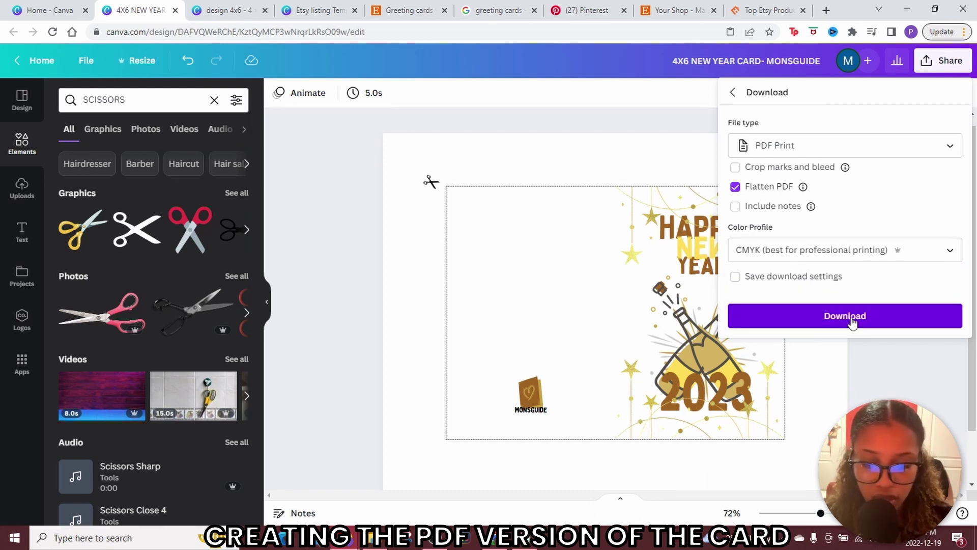
pyautogui.click(823, 323)
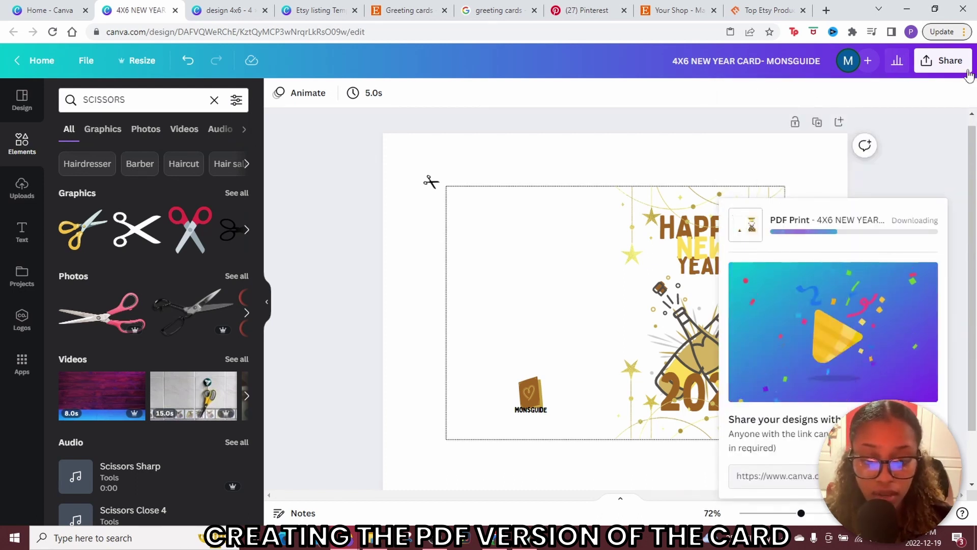
# Download the printable card page as a JPG as well
pyautogui.click(942, 61)
pyautogui.click(833, 359)
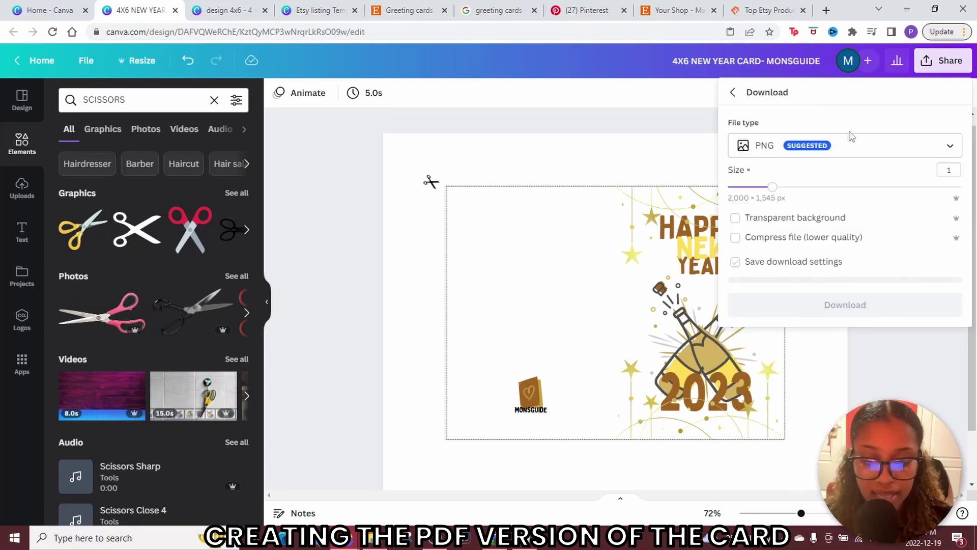
pyautogui.click(919, 142)
pyautogui.click(832, 192)
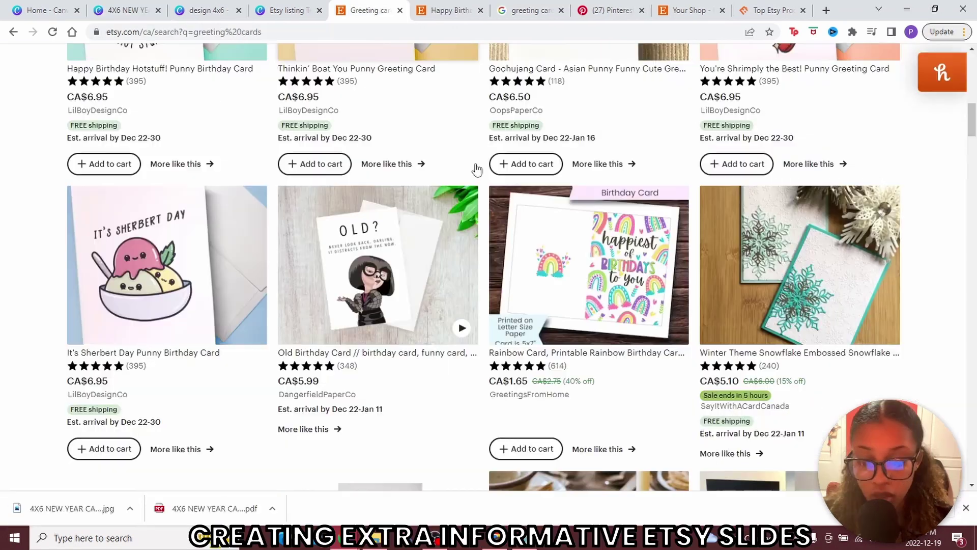
# Examine the Gochujang Card listing's pictures in the Etsy greeting cards results, including its promotional slide, and close the opened listings
pyautogui.scroll(5, 525, 219)
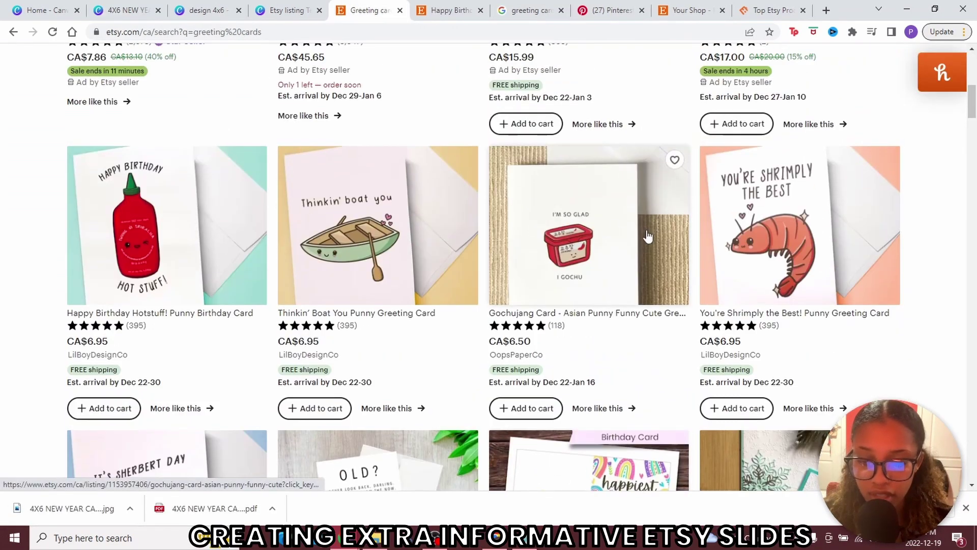
pyautogui.click(583, 227)
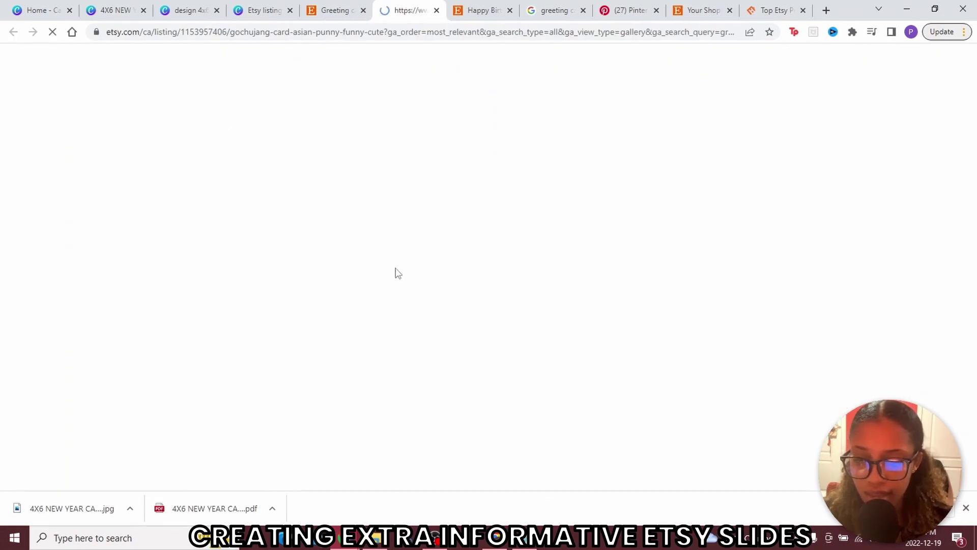
pyautogui.scroll(-1, 521, 332)
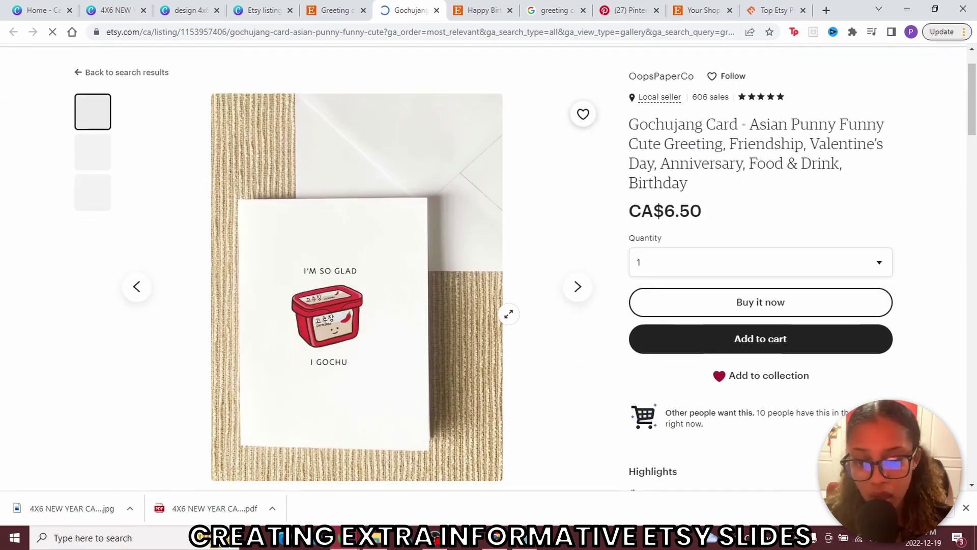
pyautogui.click(93, 192)
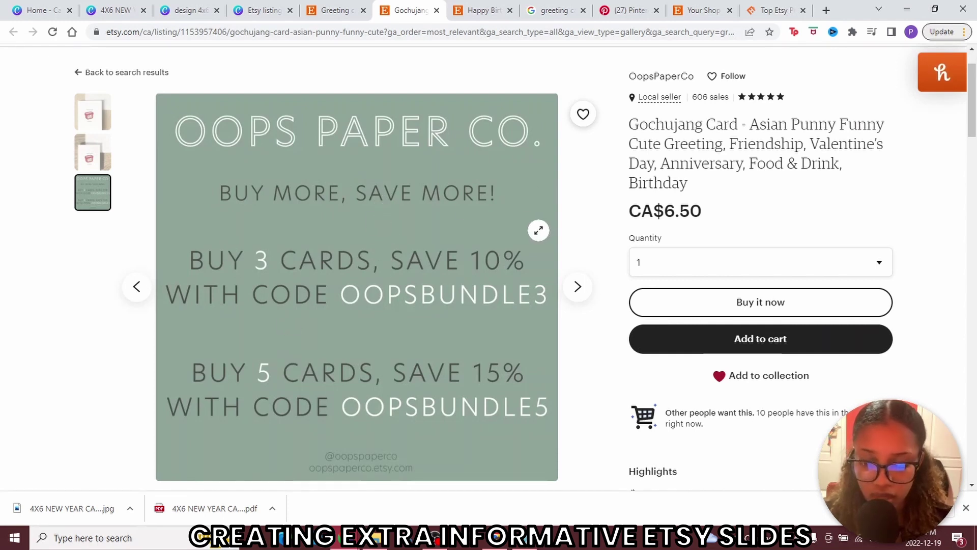
pyautogui.click(98, 124)
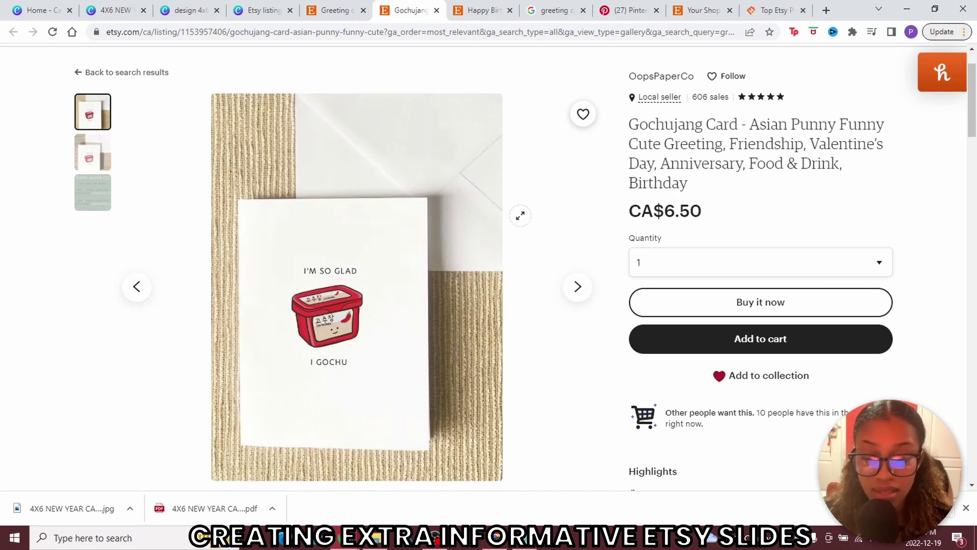
pyautogui.hotkey('ctrl', 'w')
pyautogui.hotkey('ctrl', 'w')
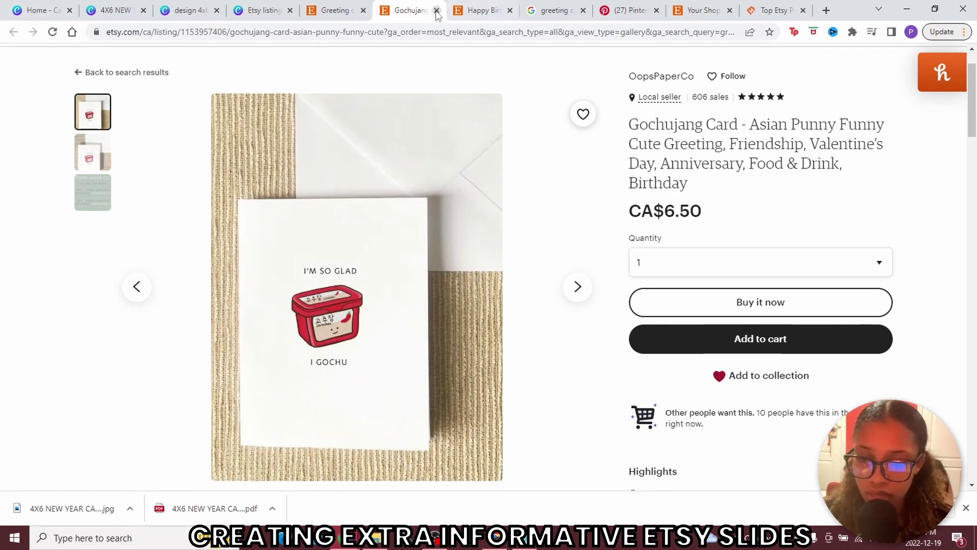
# Create a new Canva design with a custom size of 2500 × 2000 px
pyautogui.click(43, 6)
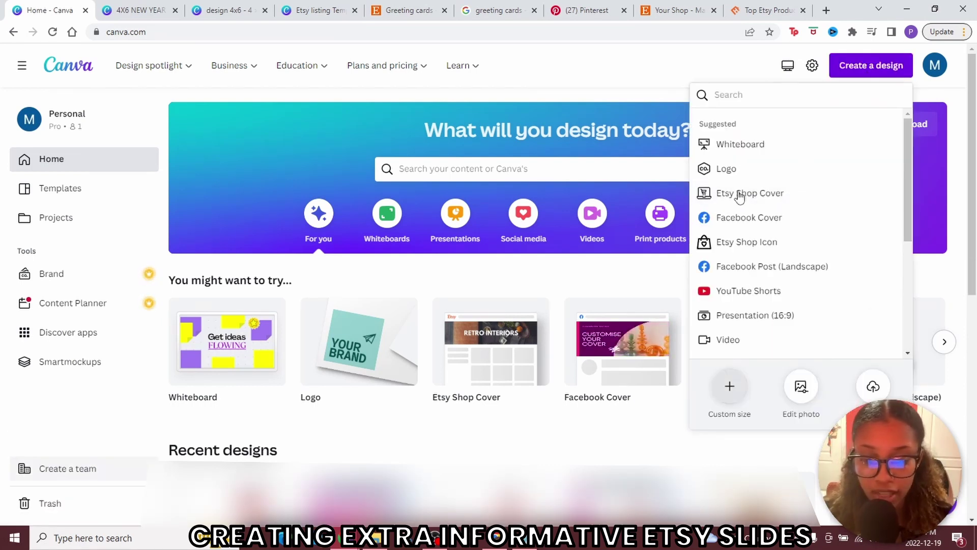
pyautogui.click(730, 386)
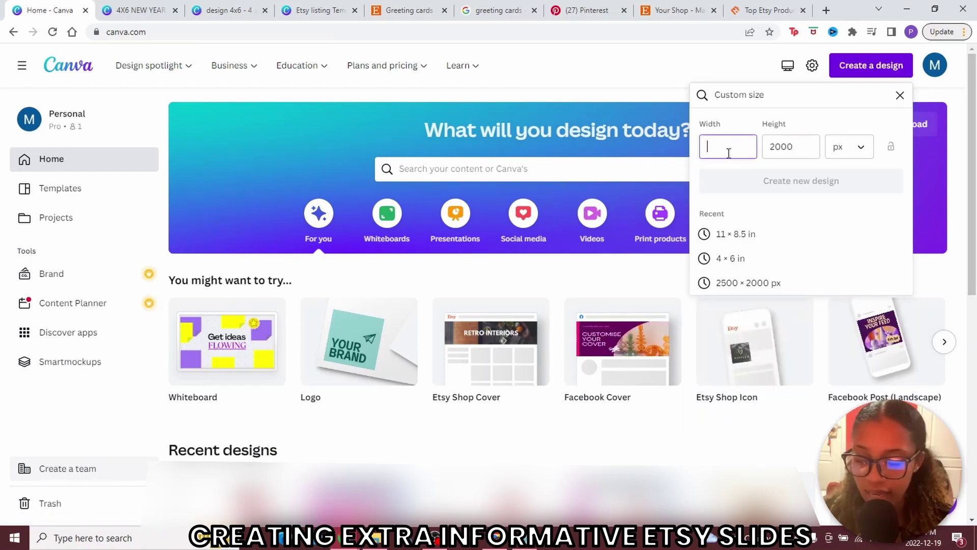
pyautogui.write('2500')
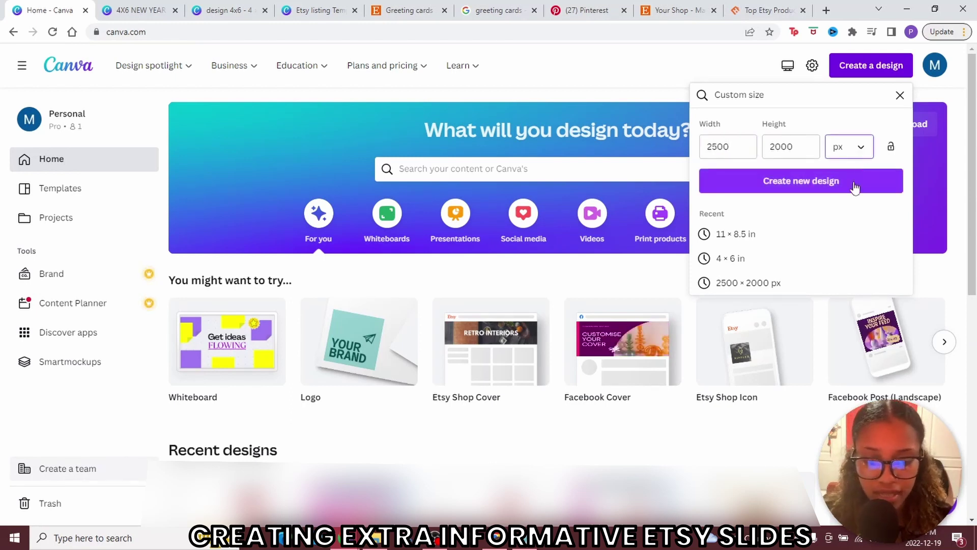
pyautogui.click(777, 183)
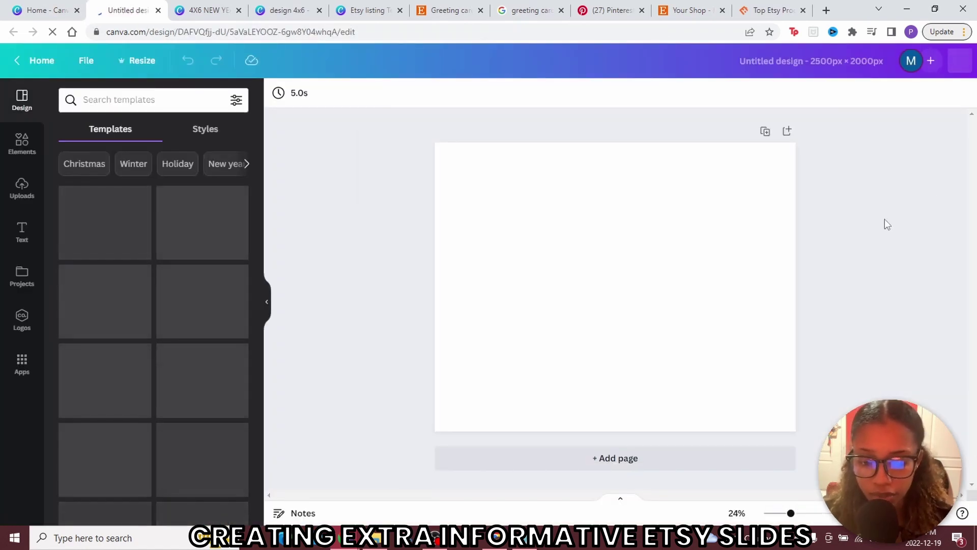
# In the Etsy listing Template design, search the elements for BACKGROUND, look through the photos, and clear the search
pyautogui.click(377, 11)
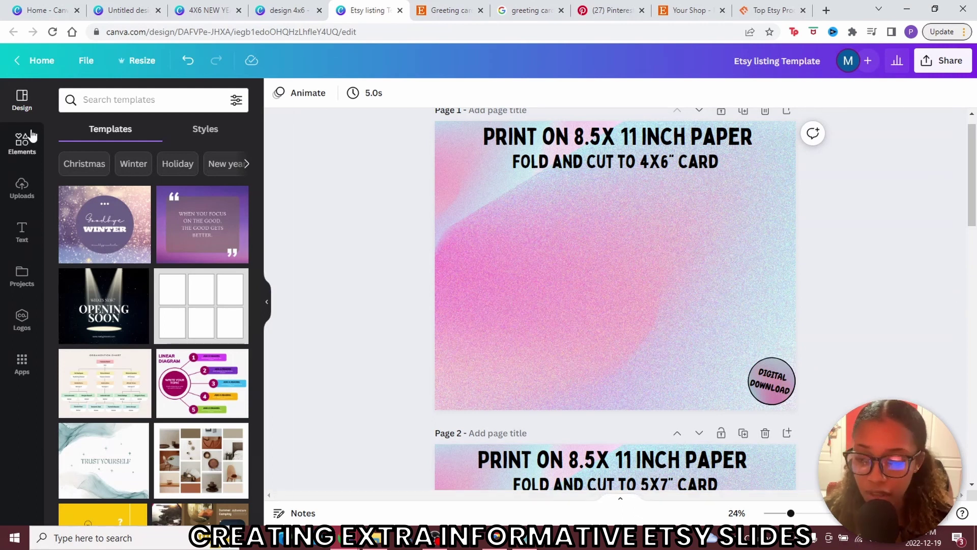
pyautogui.click(22, 144)
pyautogui.click(148, 100)
pyautogui.write('B')
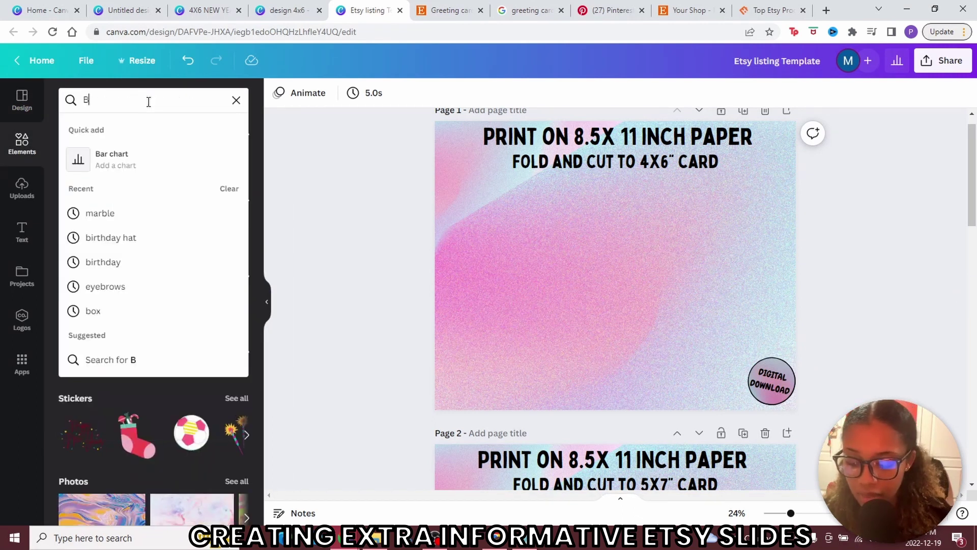
pyautogui.write('ACKGROUND')
pyautogui.press('Return')
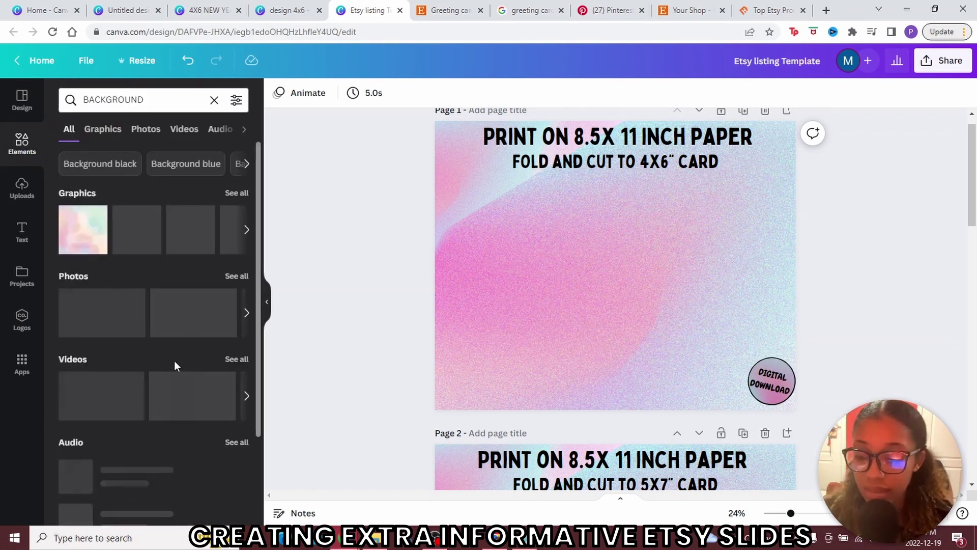
pyautogui.click(101, 130)
pyautogui.click(148, 129)
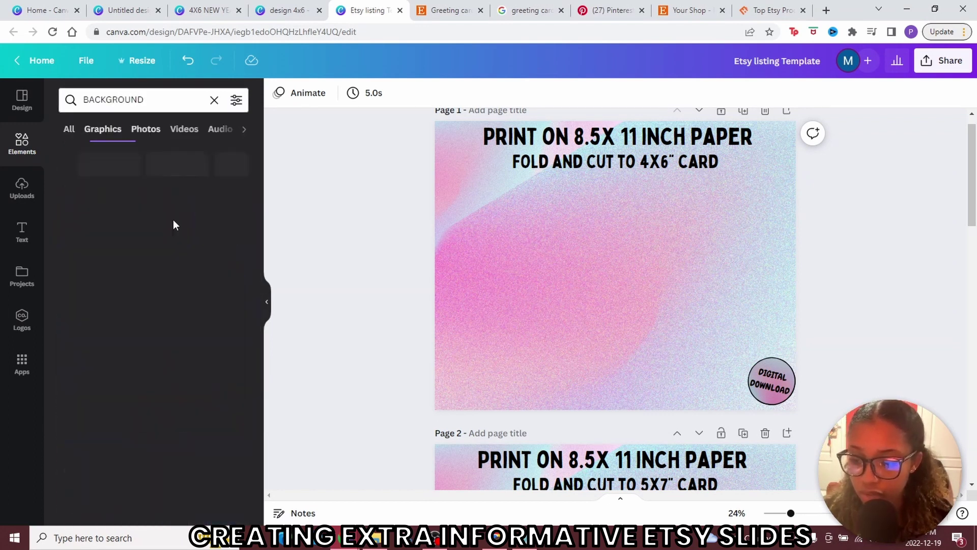
pyautogui.scroll(-5, 183, 305)
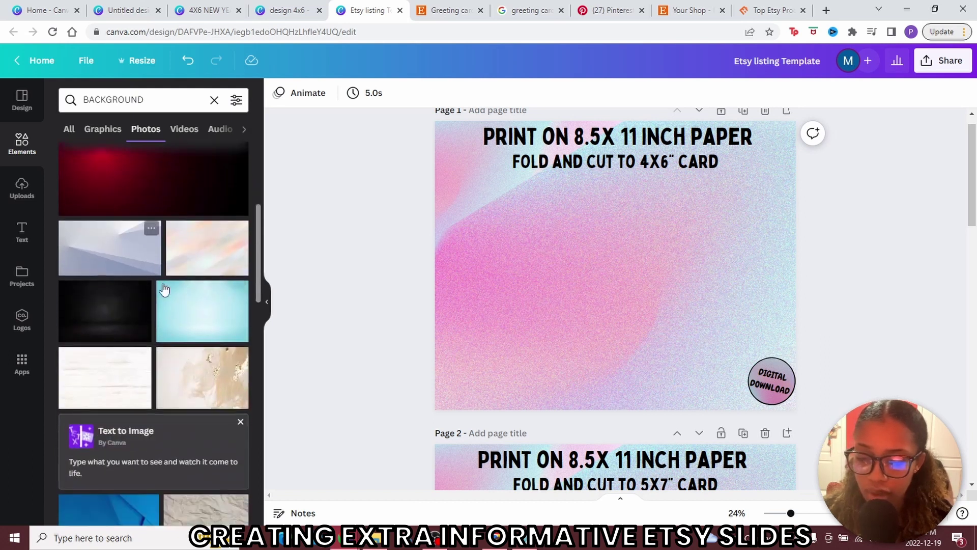
pyautogui.scroll(5, 200, 283)
pyautogui.click(214, 100)
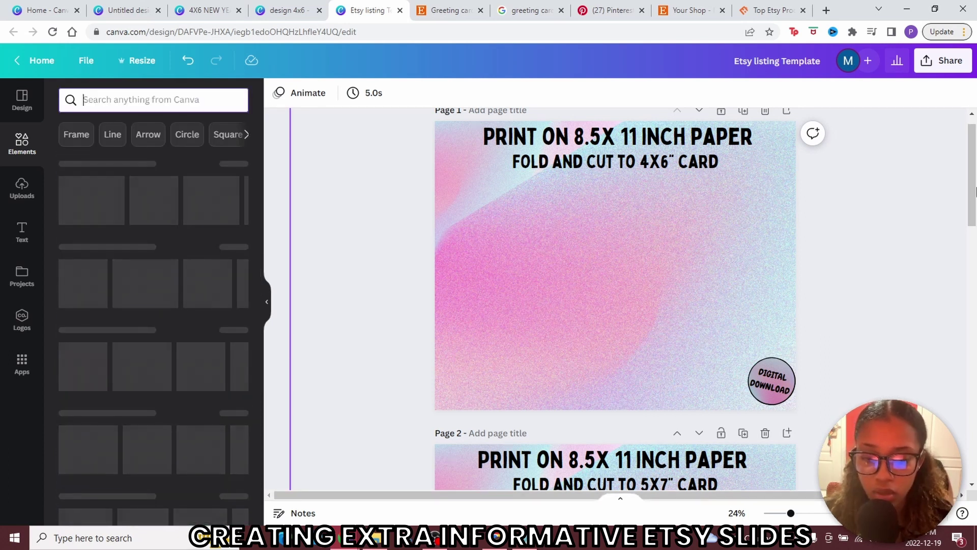
# Review the Etsy listing Template's four pages of print and download information, and return to the 4X6 NEW YEAR CARD design
pyautogui.scroll(1, 865, 229)
pyautogui.click(772, 406)
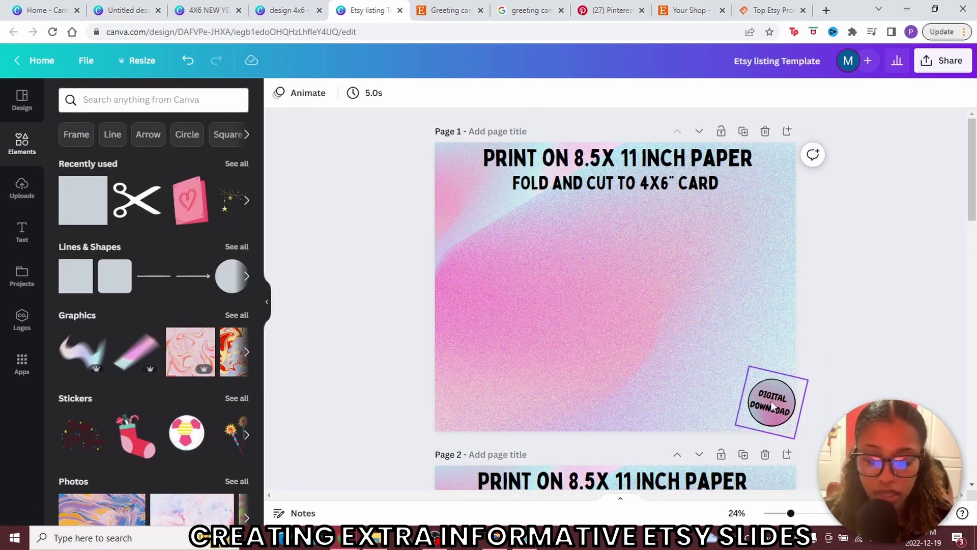
pyautogui.click(850, 282)
pyautogui.scroll(-8, 712, 280)
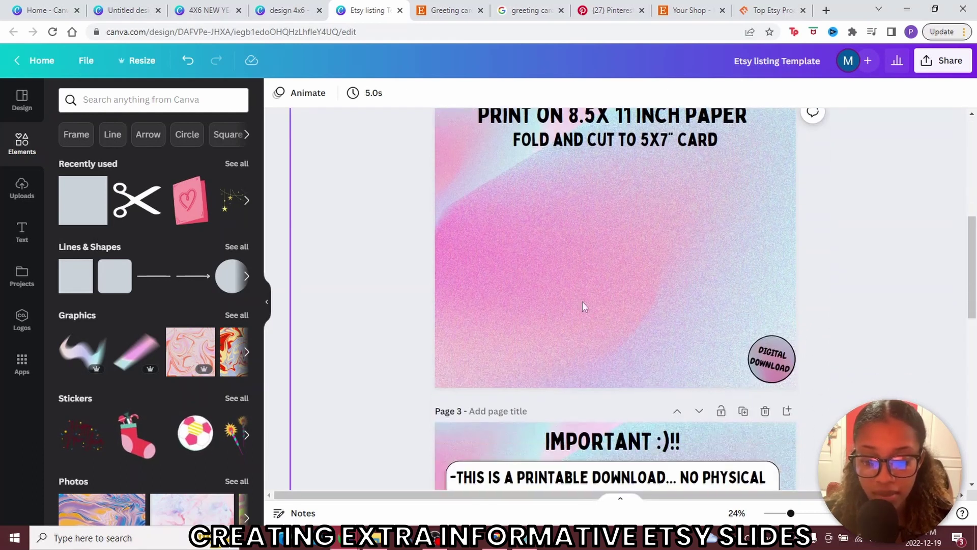
pyautogui.scroll(-5, 862, 269)
pyautogui.scroll(-1, 975, 332)
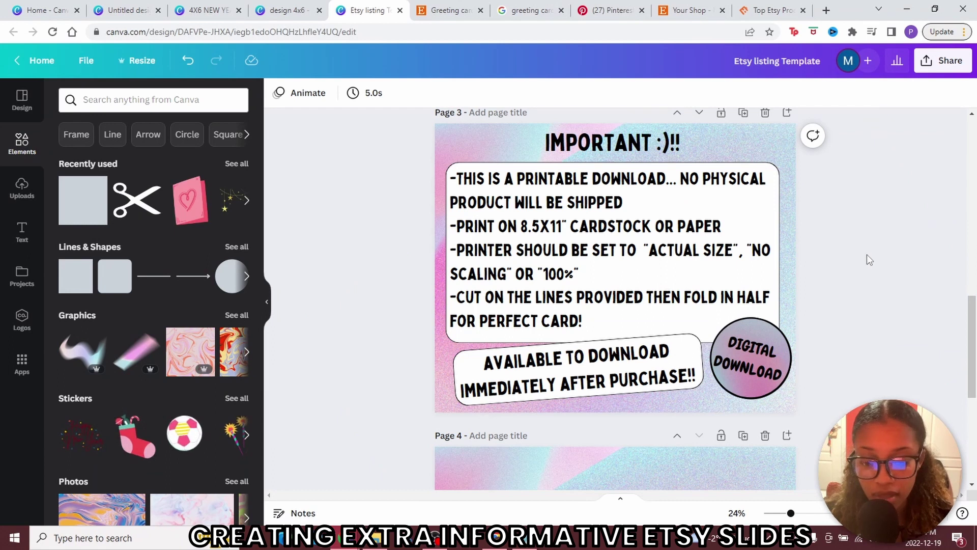
pyautogui.scroll(-5, 866, 254)
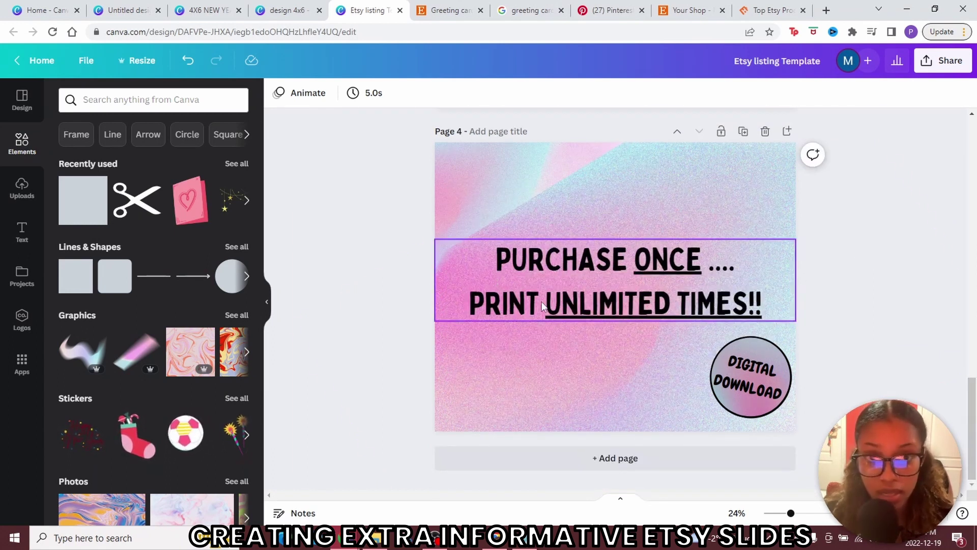
pyautogui.moveTo(975, 432); pyautogui.dragTo(974, 170)
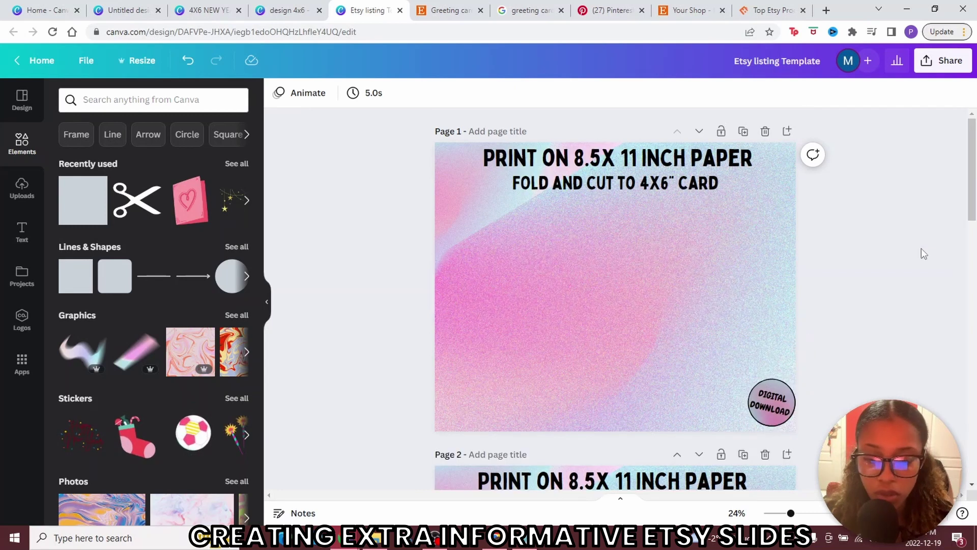
pyautogui.click(204, 10)
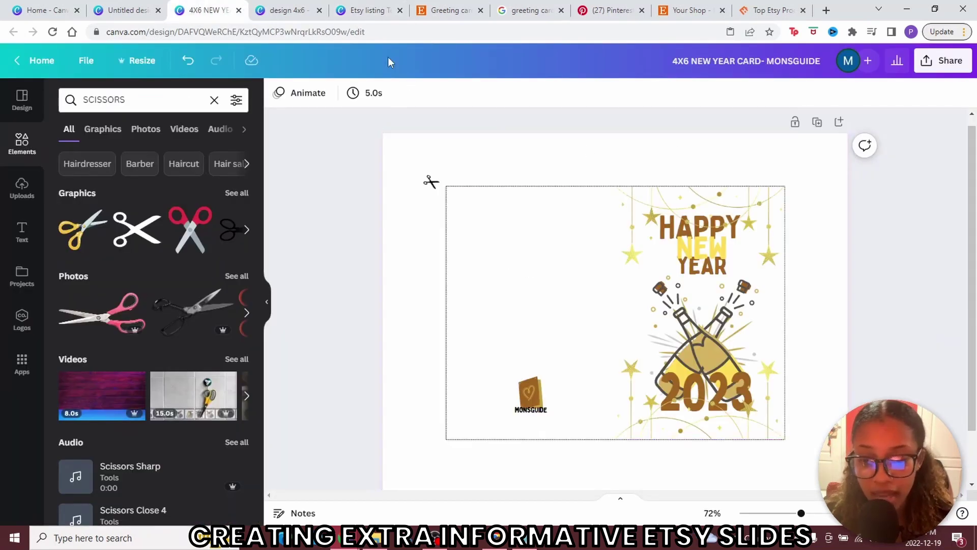
# Paste the 4x6 New Year card sheet onto page 1 of the Etsy listing Template, enlarged and centred below the heading
pyautogui.click(374, 10)
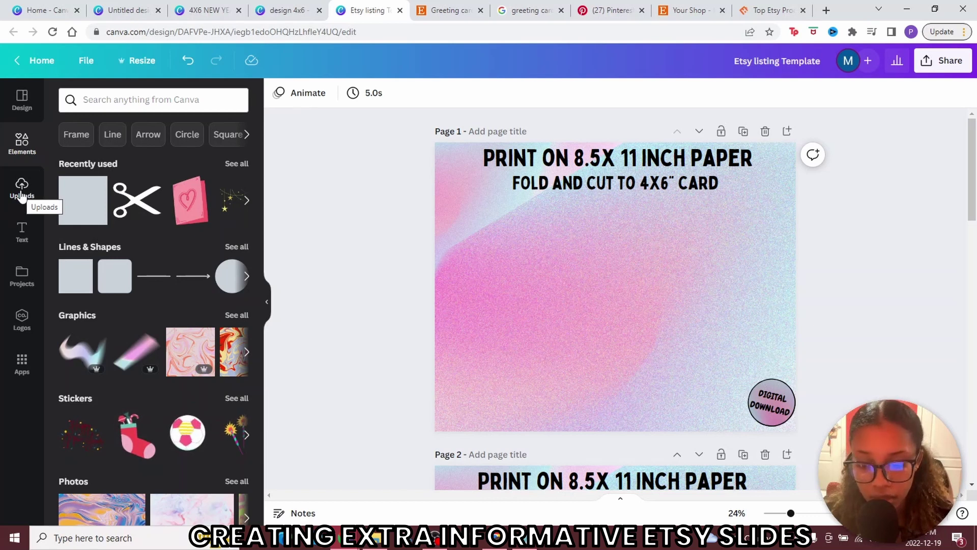
pyautogui.hotkey('ctrl', 'v')
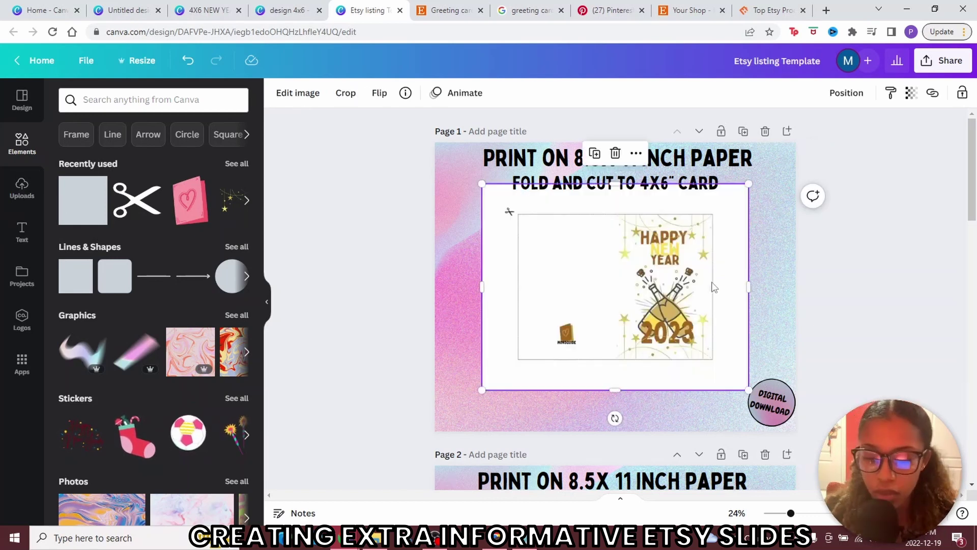
pyautogui.moveTo(677, 277); pyautogui.dragTo(677, 289)
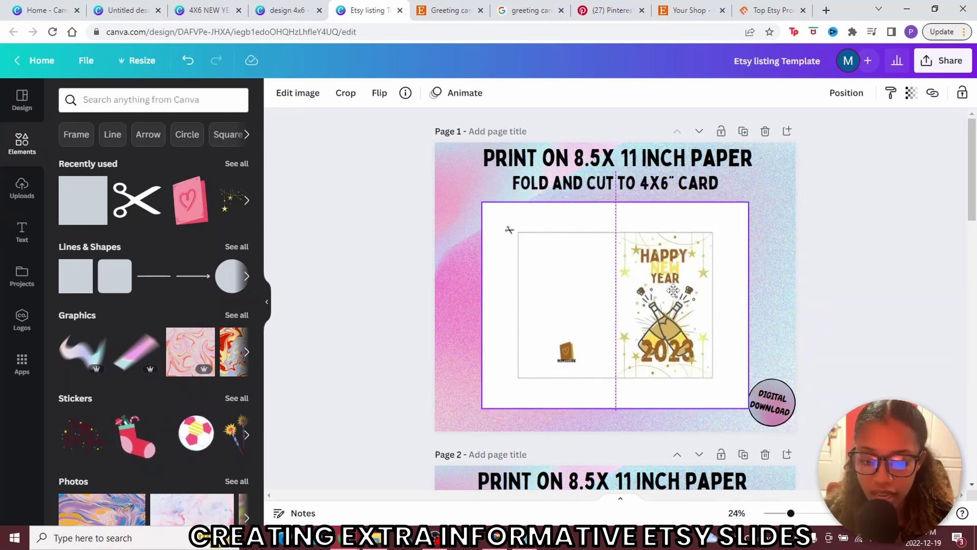
pyautogui.moveTo(748, 404); pyautogui.dragTo(765, 418)
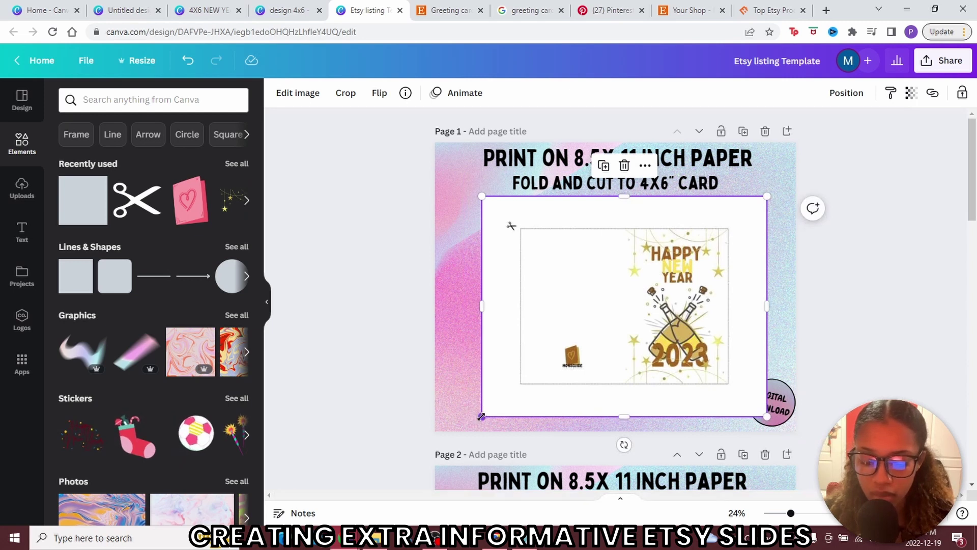
pyautogui.moveTo(482, 416); pyautogui.dragTo(469, 418)
pyautogui.moveTo(592, 357); pyautogui.dragTo(589, 353)
# Bring the DIGITAL DOWNLOAD badge on page 1 in front of the pasted card sheet
pyautogui.click(777, 403)
pyautogui.rightClick(777, 402)
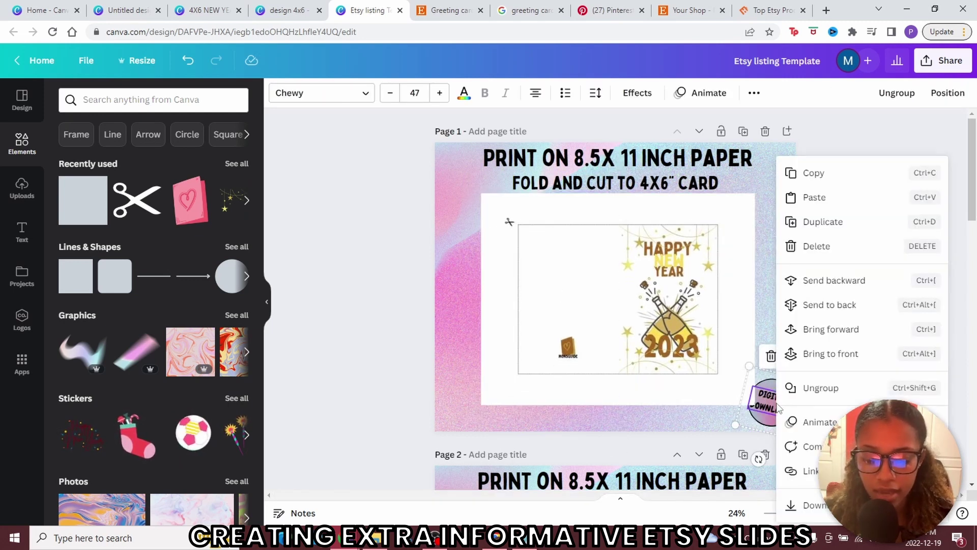
pyautogui.click(796, 420)
pyautogui.click(782, 389)
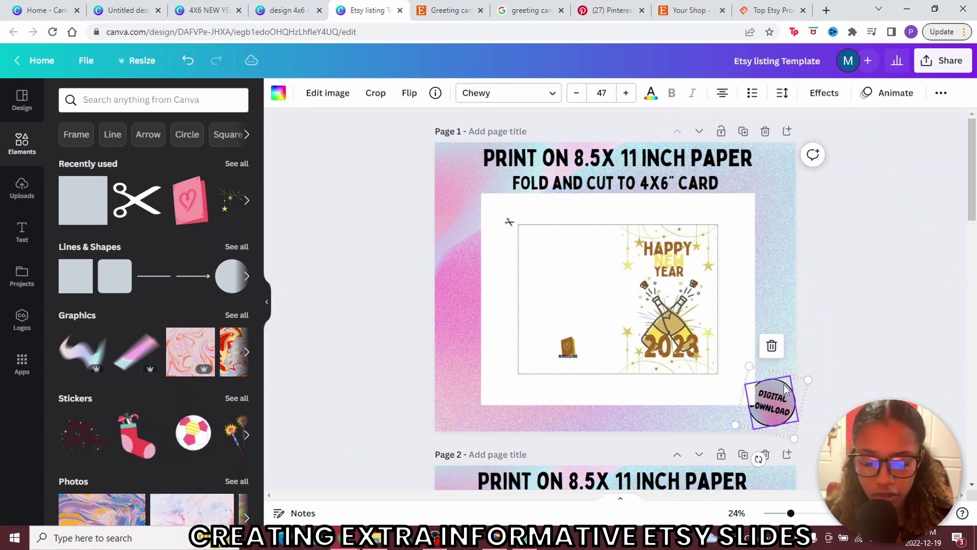
pyautogui.rightClick(781, 390)
pyautogui.click(826, 293)
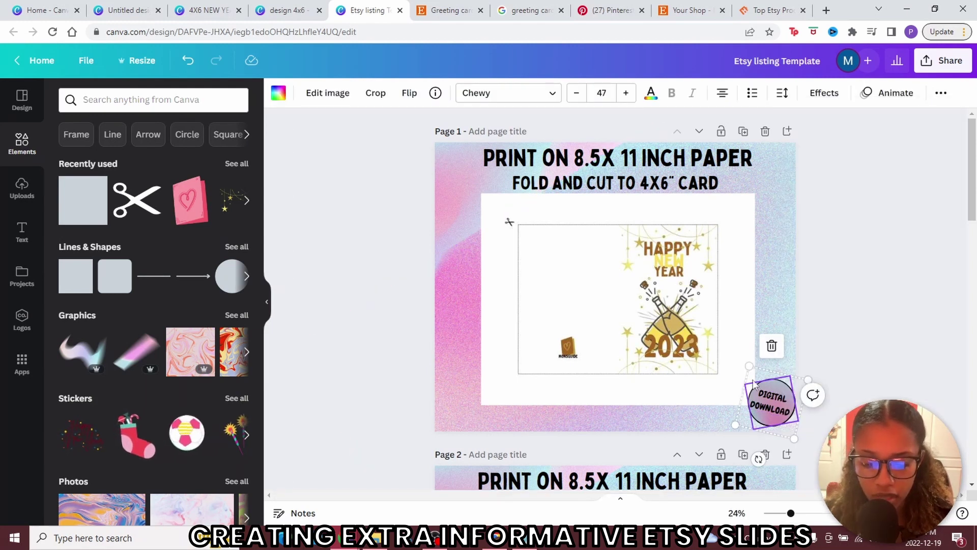
pyautogui.click(775, 290)
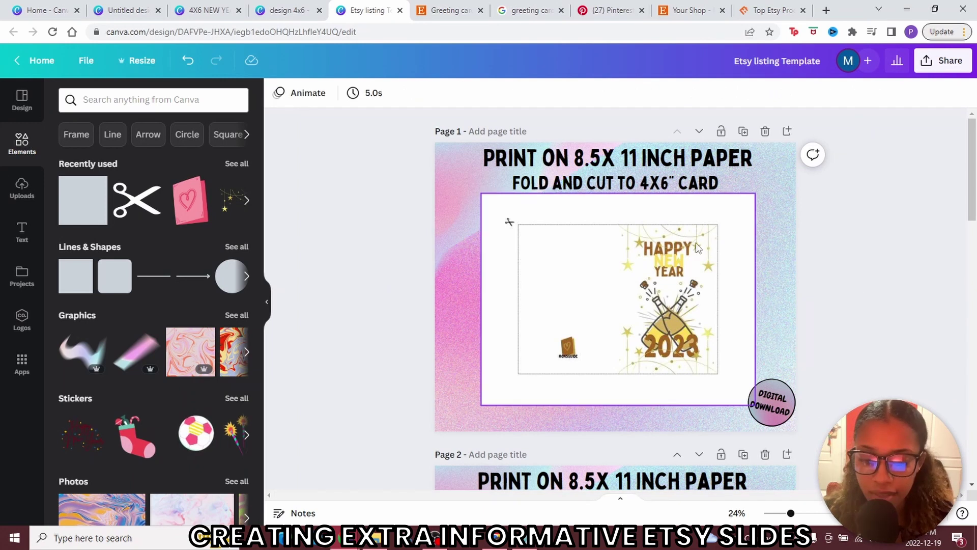
# Review the remaining pages of the Etsy listing Template and look at the card mockups in the Etsy greeting cards results
pyautogui.scroll(-5, 853, 232)
pyautogui.scroll(-5, 857, 239)
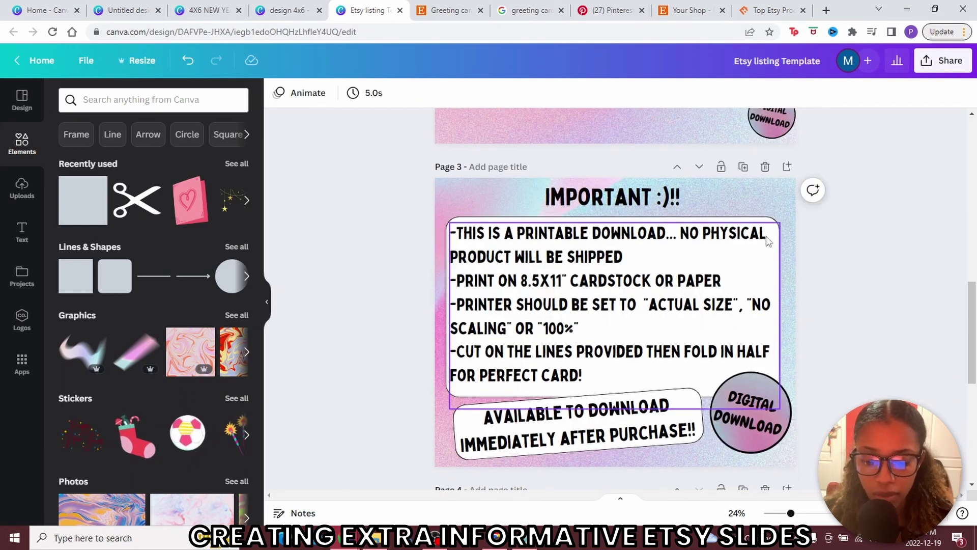
pyautogui.scroll(-6, 934, 260)
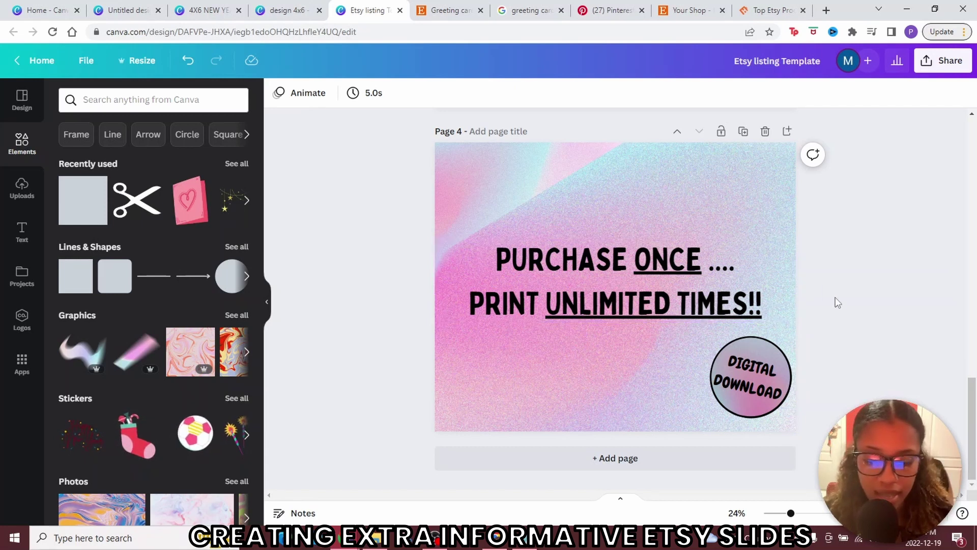
pyautogui.scroll(15, 834, 300)
pyautogui.click(456, 10)
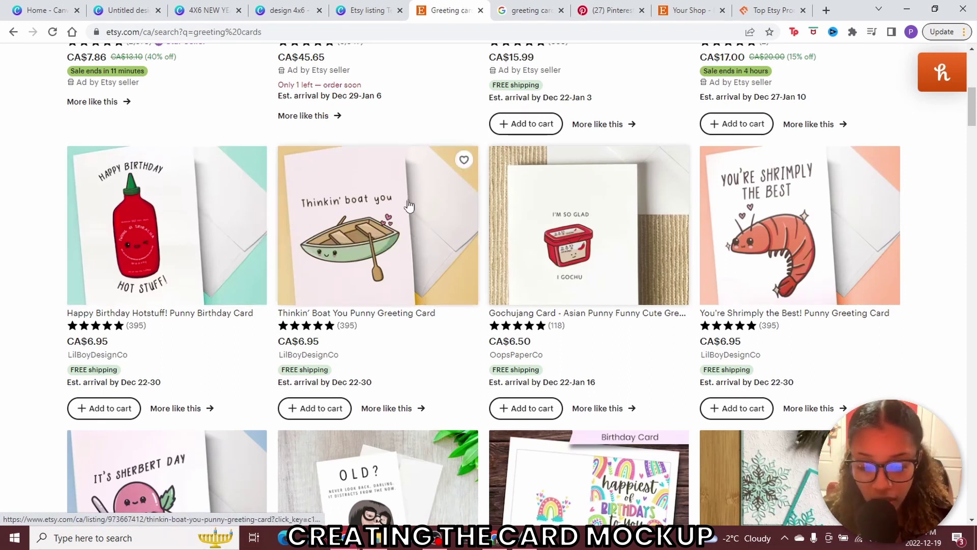
# Create another new Canva design with a custom size of 2500 × 2000 px
pyautogui.click(209, 10)
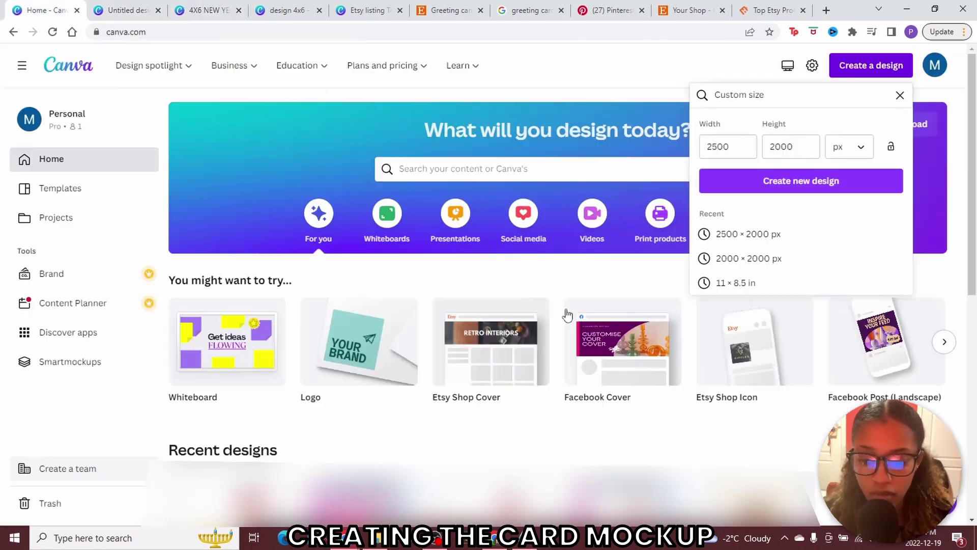
pyautogui.click(749, 182)
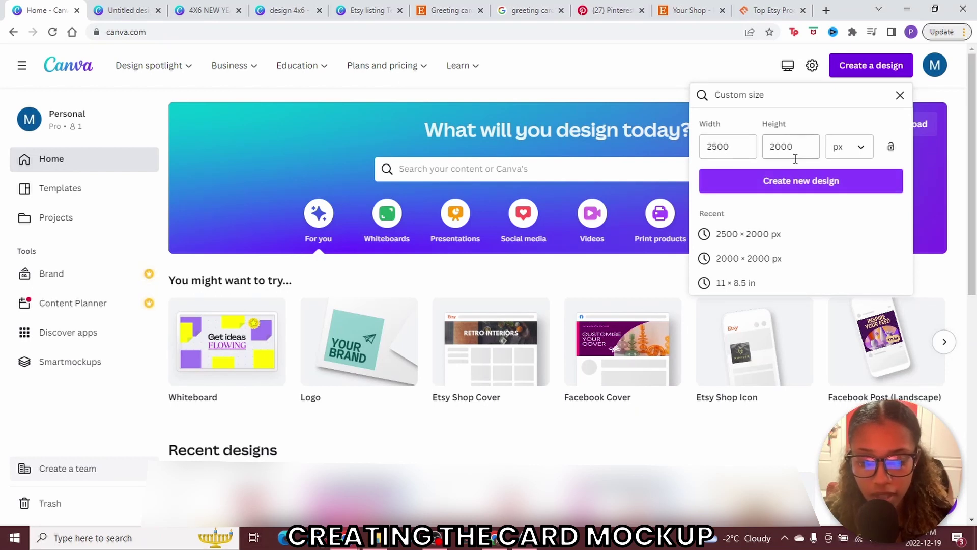
pyautogui.click(777, 189)
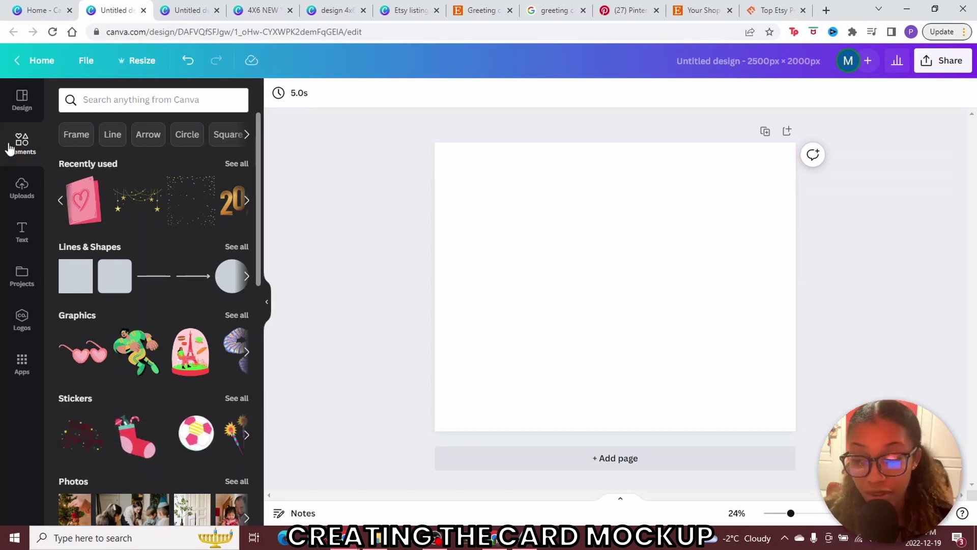
# Search the elements for GREETING CARD and restrict the results to photos
pyautogui.click(110, 97)
pyautogui.write('GREETING')
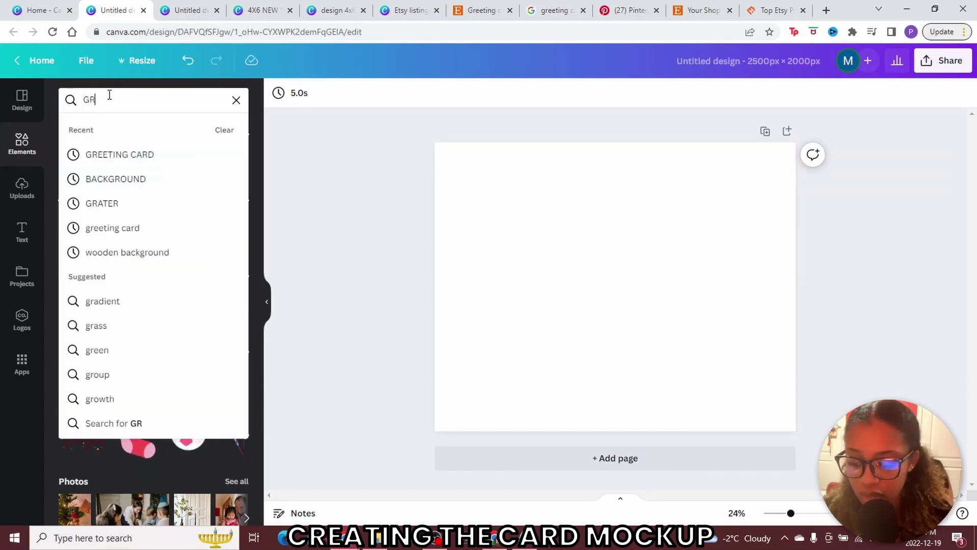
pyautogui.click(122, 155)
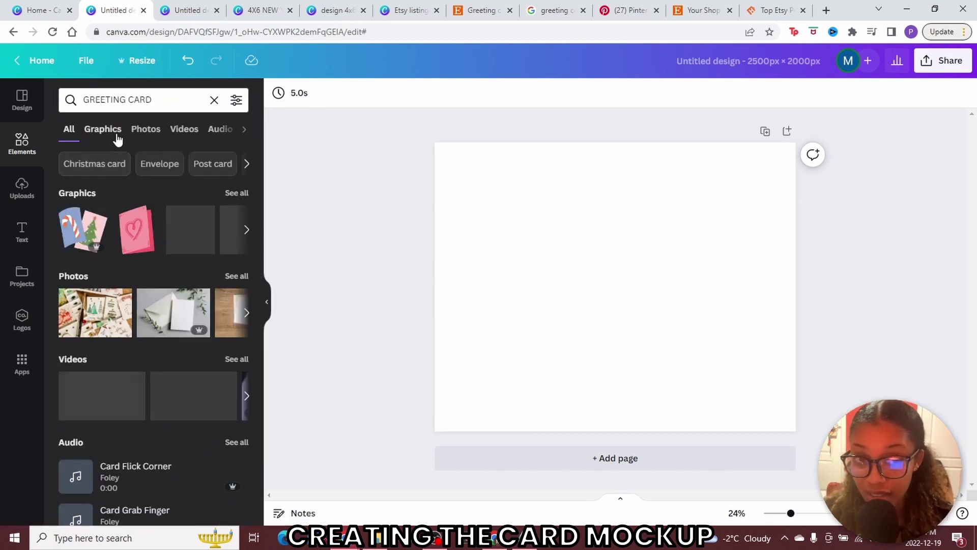
pyautogui.click(145, 135)
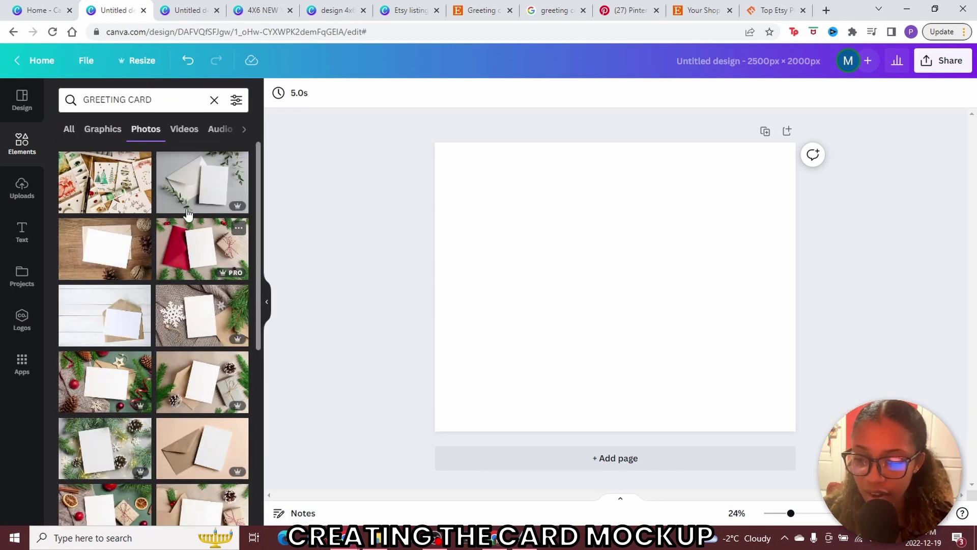
# Add the peach-background photo of a blank card with a brown envelope and enlarge it to fill the page
pyautogui.scroll(-3, 210, 237)
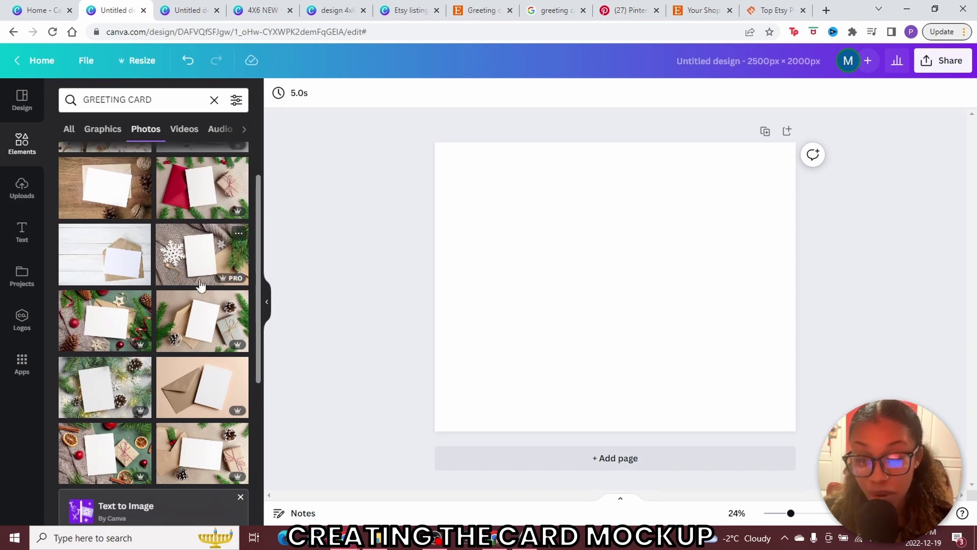
pyautogui.scroll(-1, 198, 332)
pyautogui.click(198, 333)
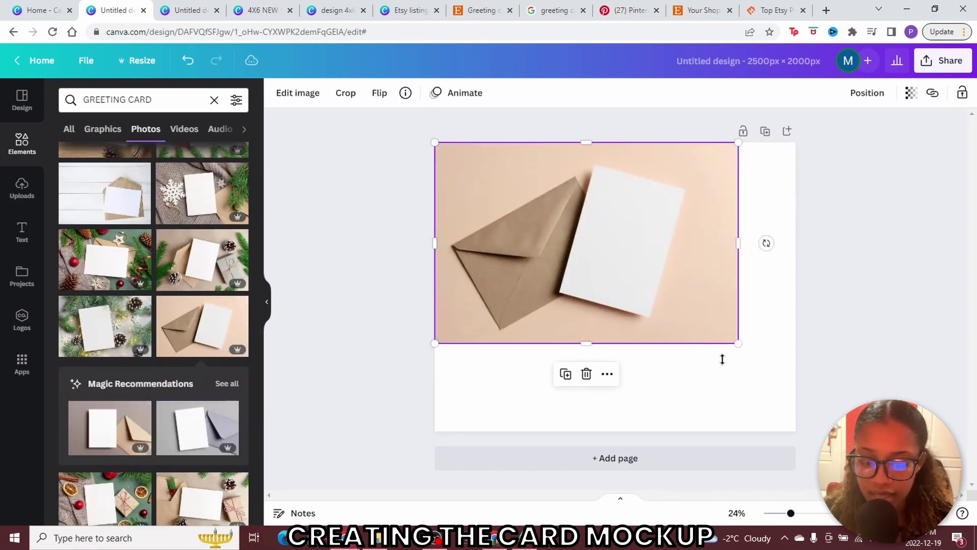
pyautogui.moveTo(738, 339); pyautogui.dragTo(875, 431)
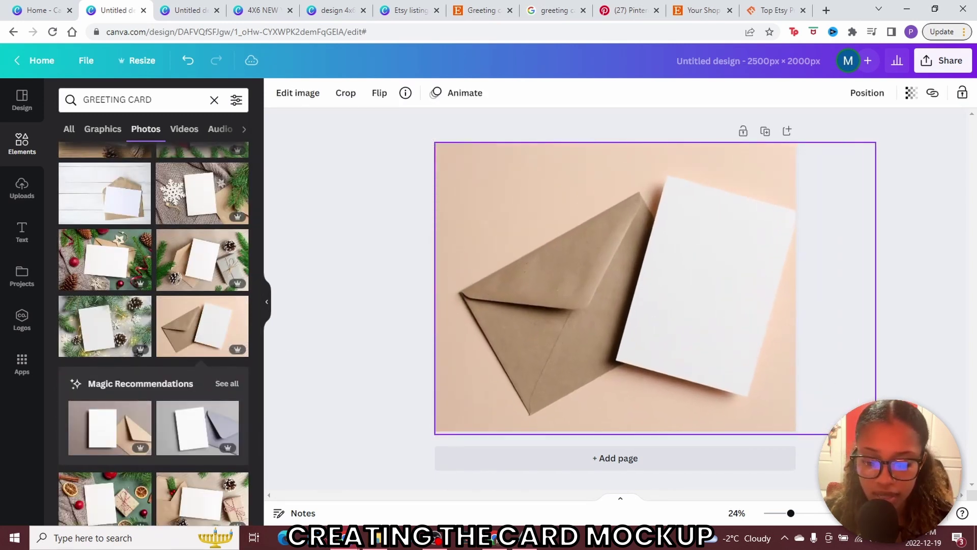
pyautogui.click(350, 200)
# Copy the Happy New Year 2023 card front from the design 4x6 file and paste it onto the envelope mockup
pyautogui.click(330, 7)
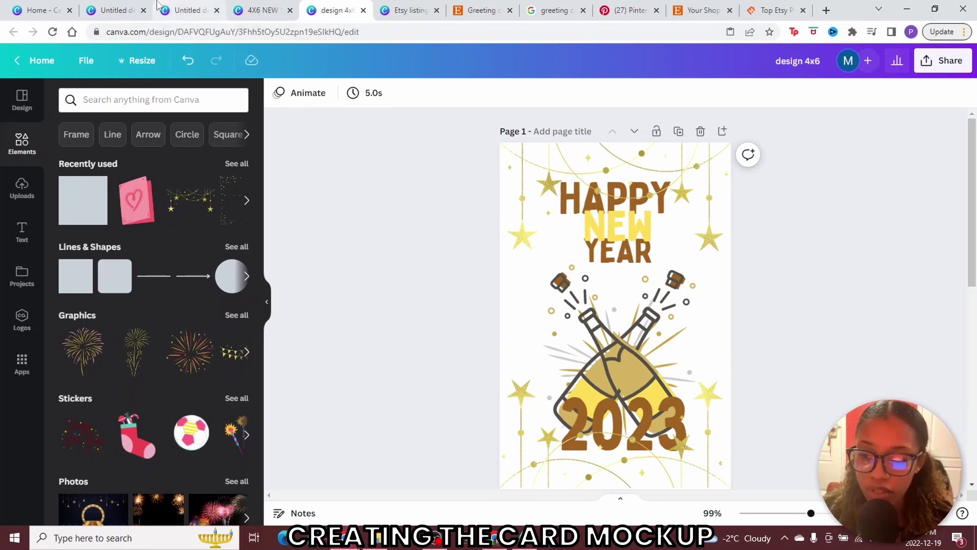
pyautogui.click(123, 5)
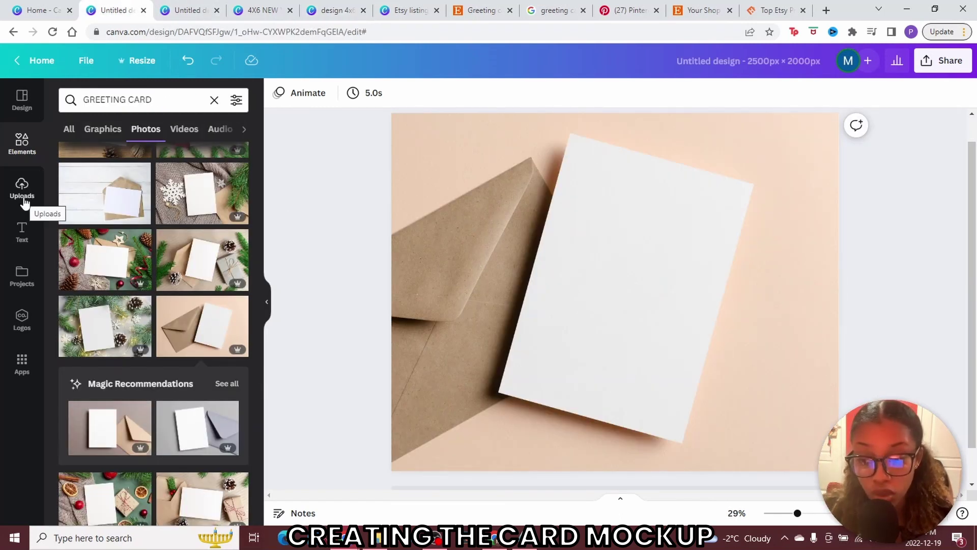
pyautogui.hotkey('ctrl', 'v')
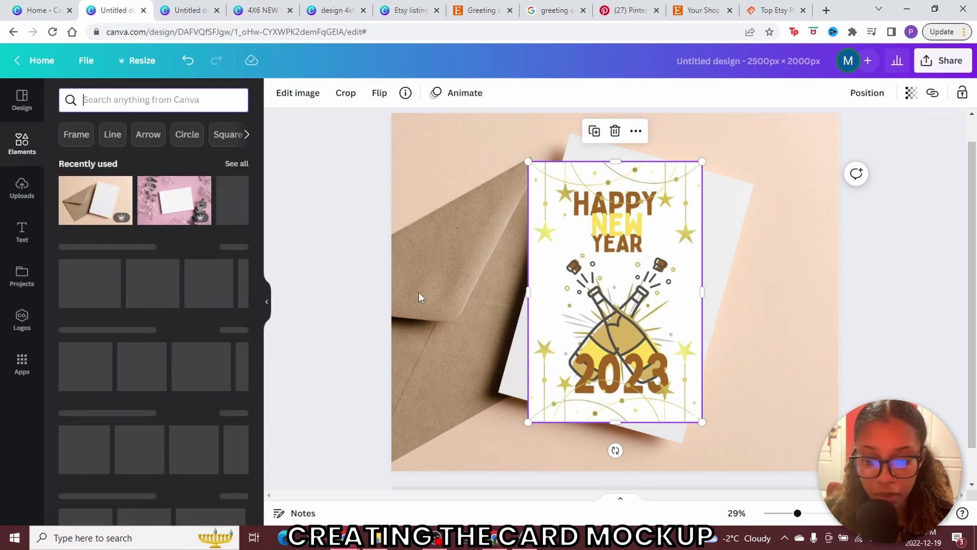
# Rotate, move and align the pasted card front so that it exactly covers the tilted blank card in the photo
pyautogui.moveTo(797, 514); pyautogui.dragTo(794, 514)
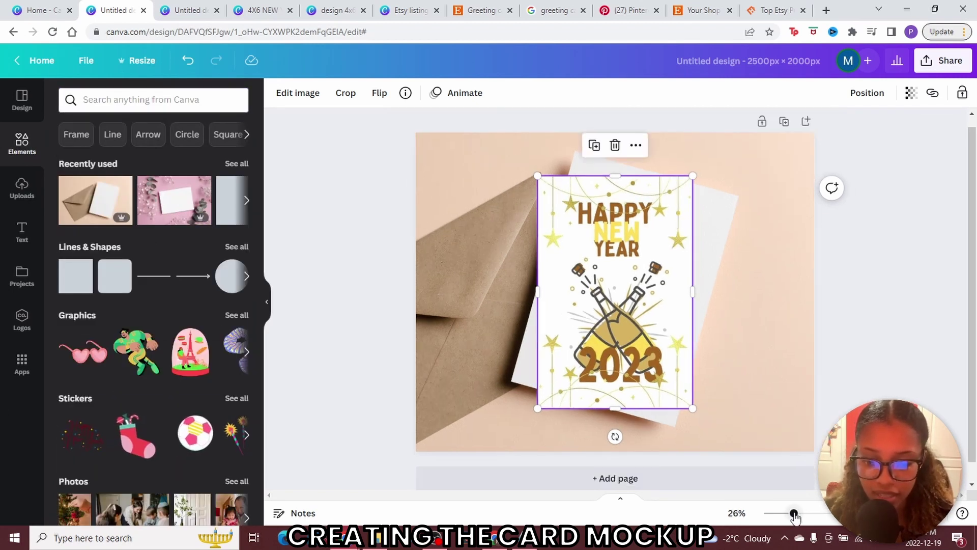
pyautogui.moveTo(616, 437); pyautogui.dragTo(578, 427)
pyautogui.moveTo(599, 343); pyautogui.dragTo(604, 337)
pyautogui.moveTo(793, 514); pyautogui.dragTo(835, 514)
pyautogui.scroll(5, 661, 319)
pyautogui.moveTo(548, 317); pyautogui.dragTo(556, 309)
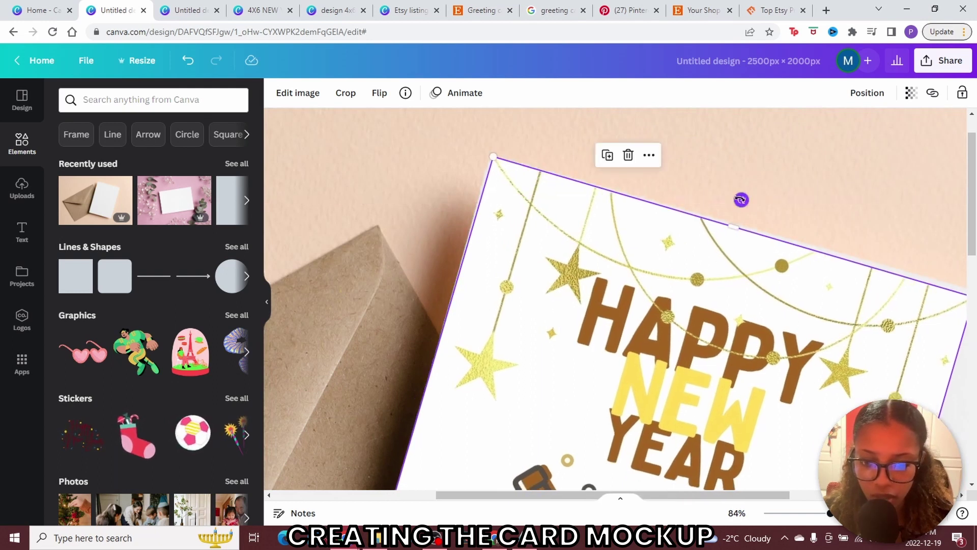
pyautogui.moveTo(741, 199); pyautogui.dragTo(738, 202)
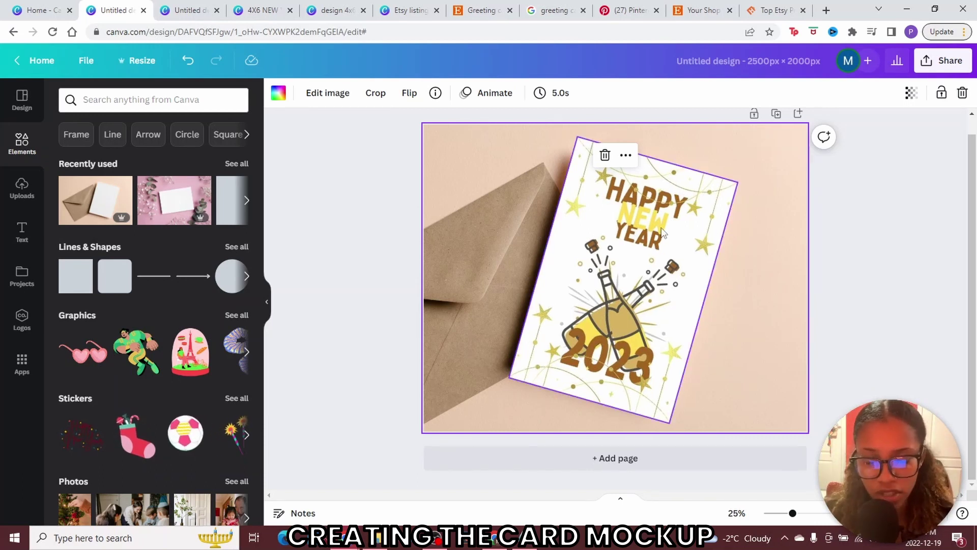
# Apply the Glow shadow effect to the New Year card image
pyautogui.click(647, 218)
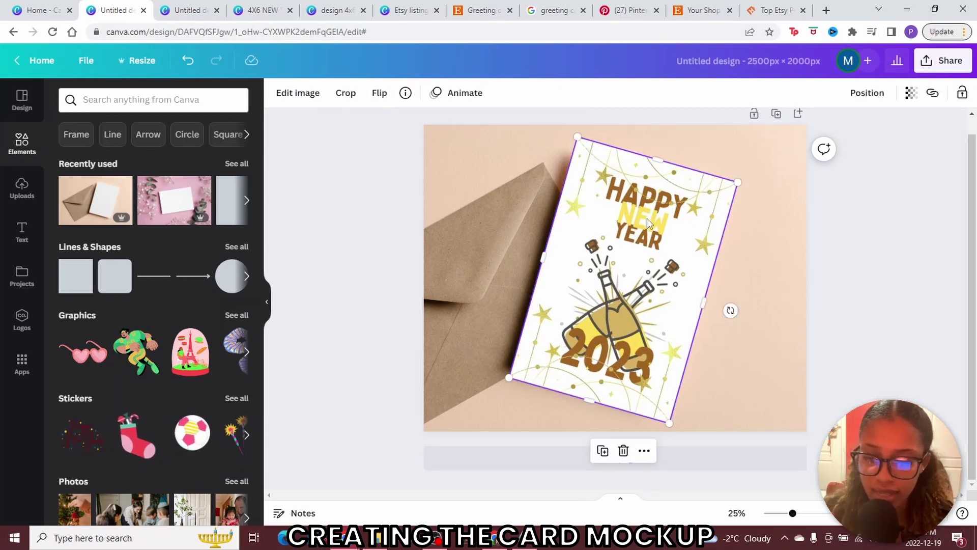
pyautogui.click(307, 97)
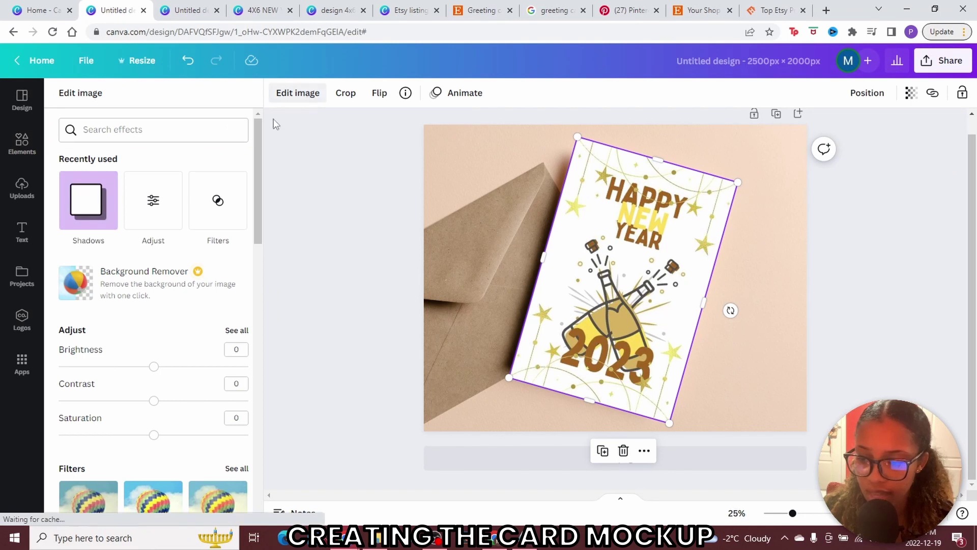
pyautogui.scroll(-1, 146, 350)
pyautogui.scroll(-15, 147, 350)
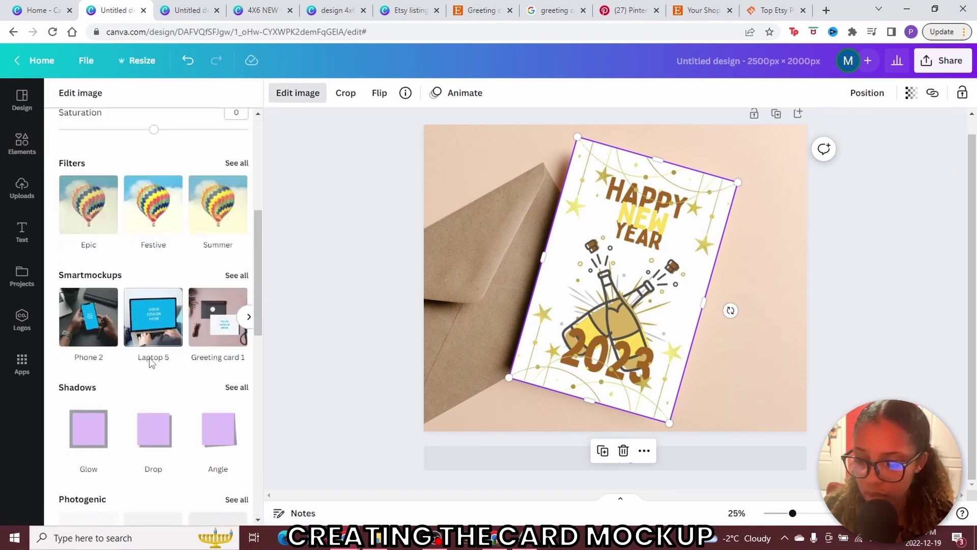
pyautogui.scroll(6, 81, 253)
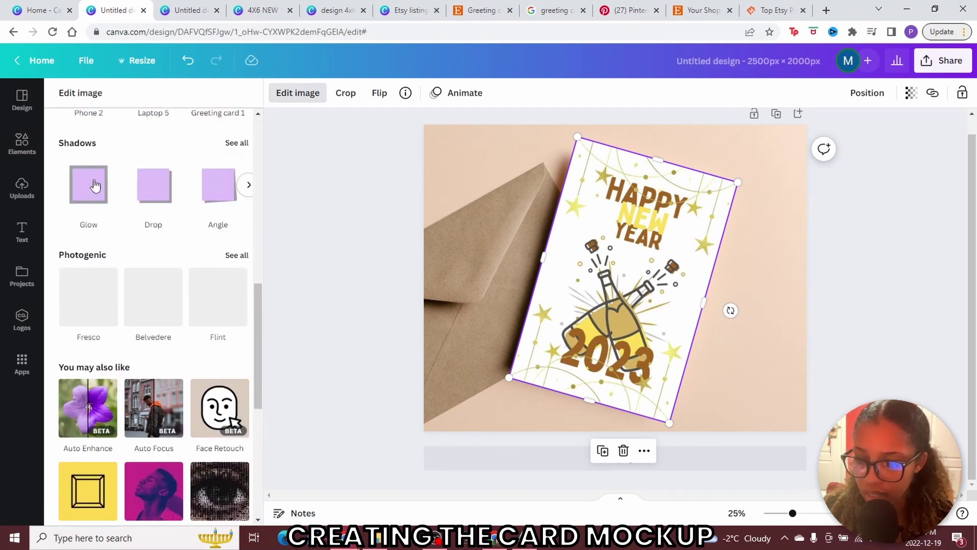
pyautogui.click(89, 184)
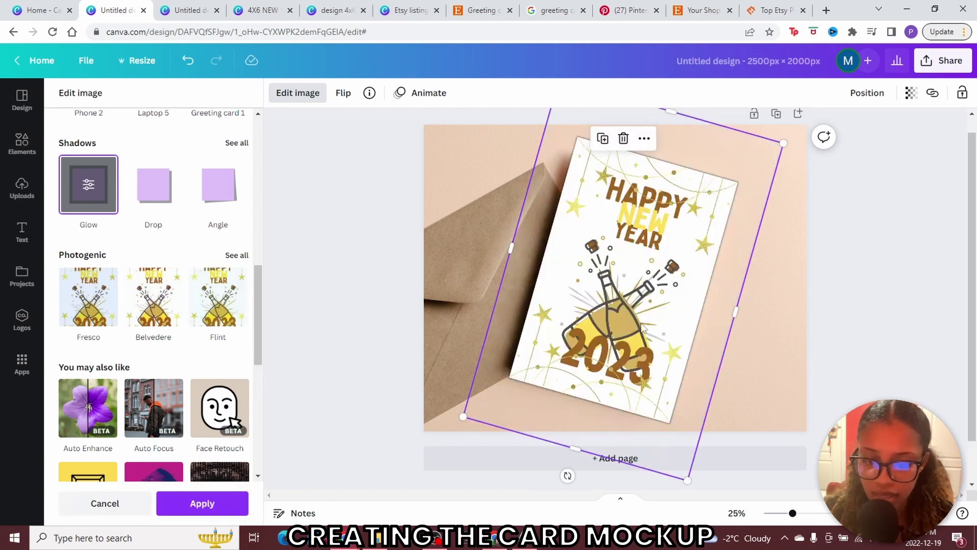
# Increase the blur of the card's Glow shadow and apply the effect
pyautogui.click(86, 190)
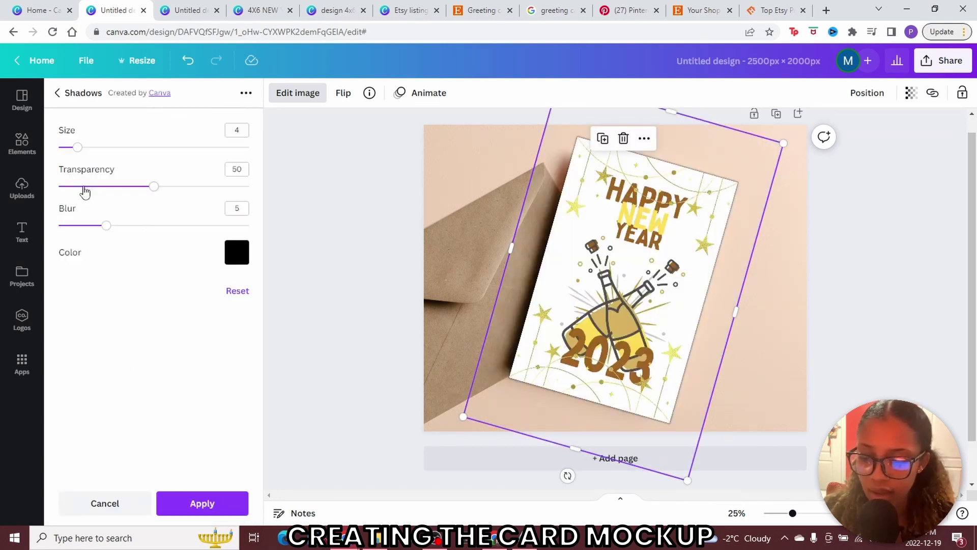
pyautogui.moveTo(106, 224); pyautogui.dragTo(158, 224)
pyautogui.click(202, 503)
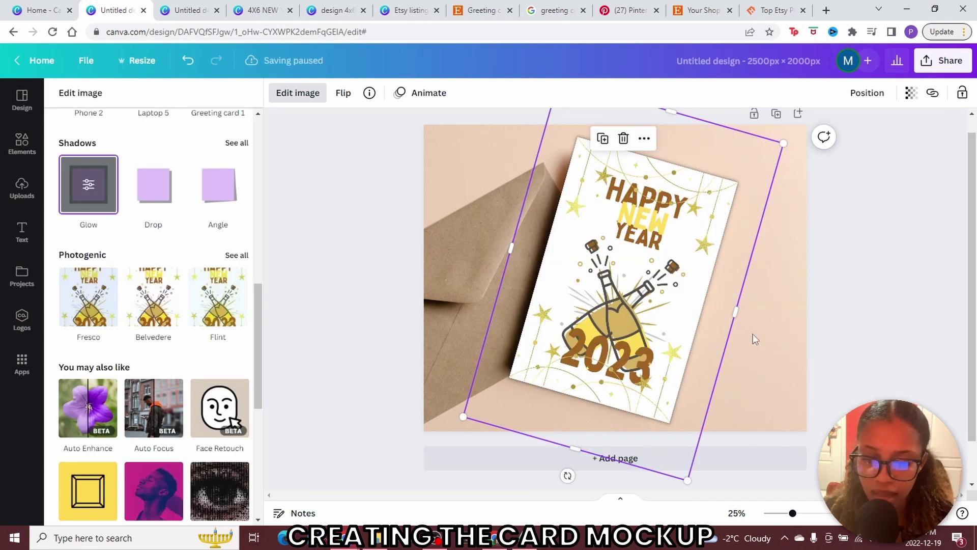
pyautogui.click(753, 334)
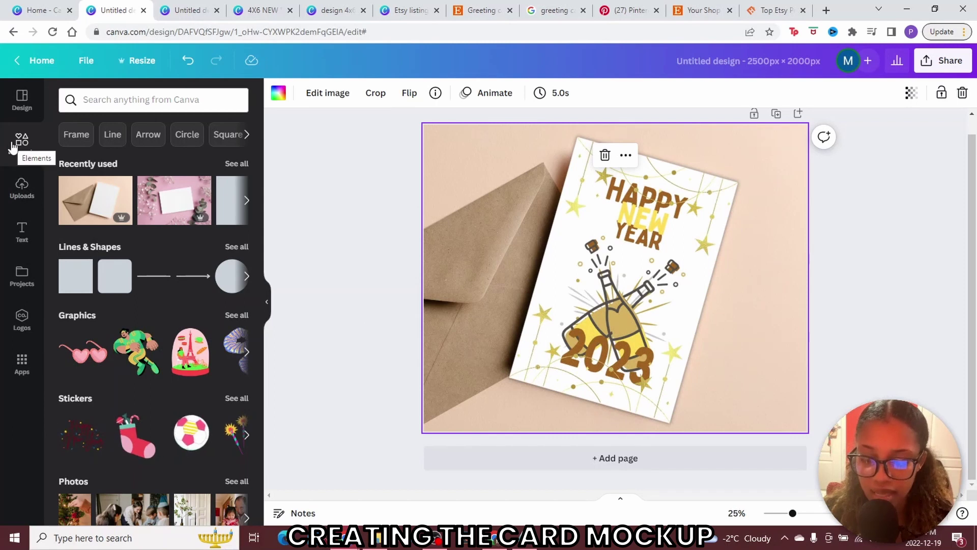
# Add a circle to the card mockup containing the text DIGITAL DOWNLOAD, enlarged and set in the Bobby Jones font
pyautogui.click(227, 289)
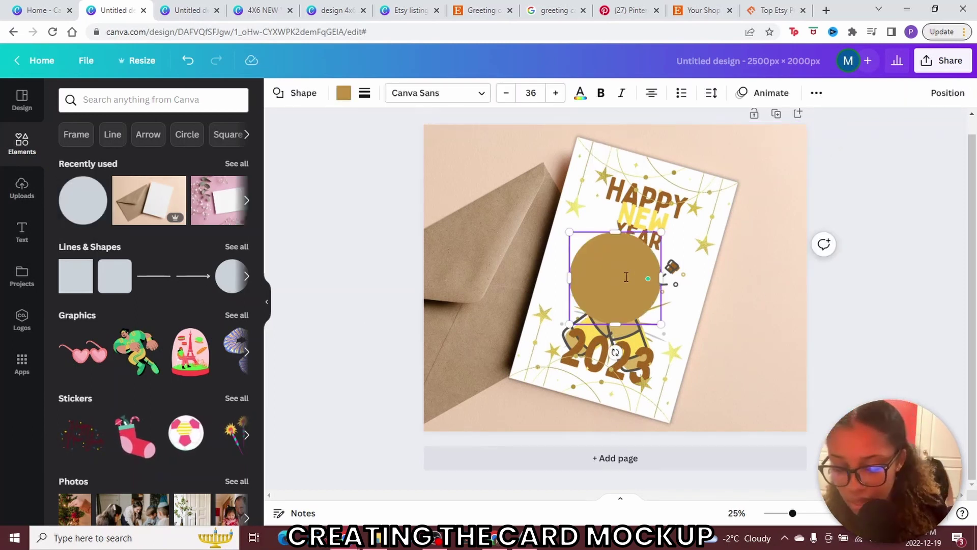
pyautogui.write('DIGITAL DOWNLOAD')
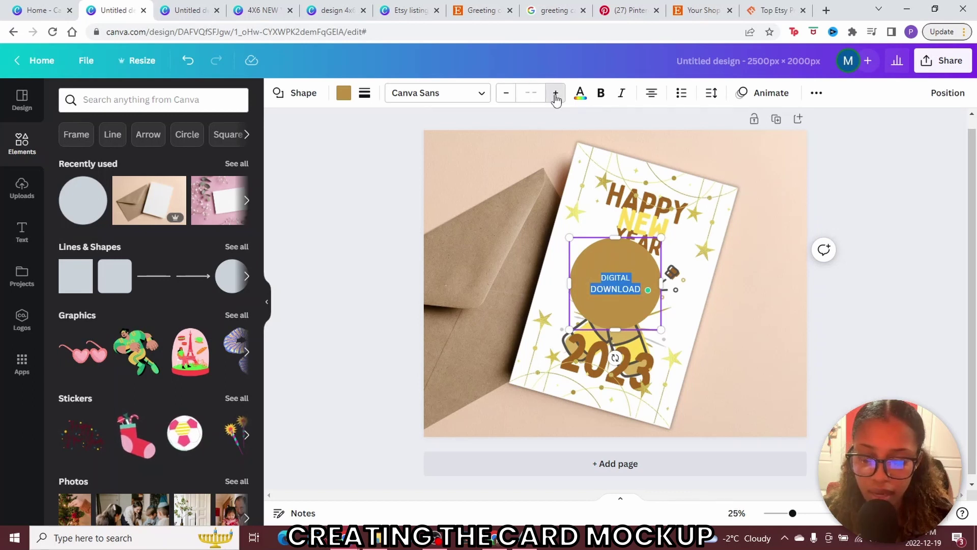
pyautogui.click(555, 92)
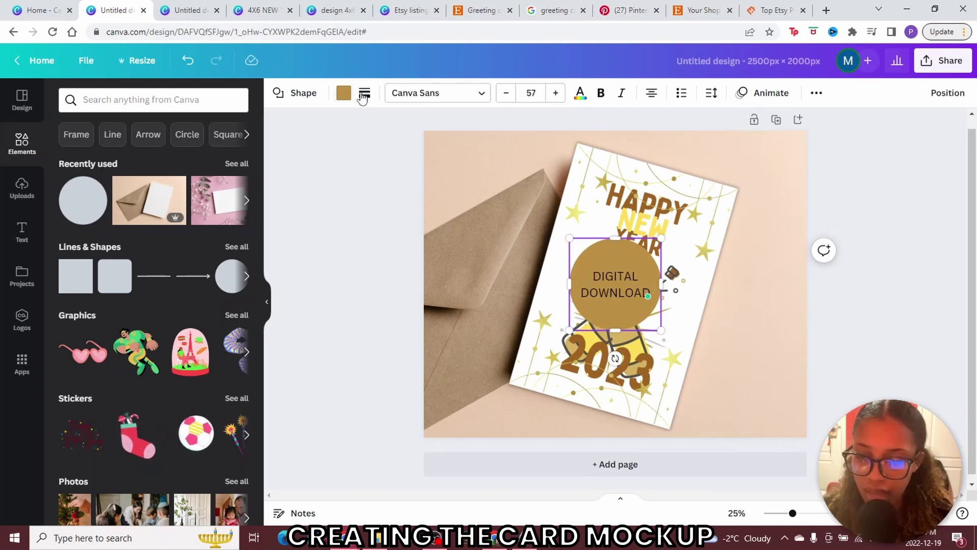
pyautogui.click(465, 93)
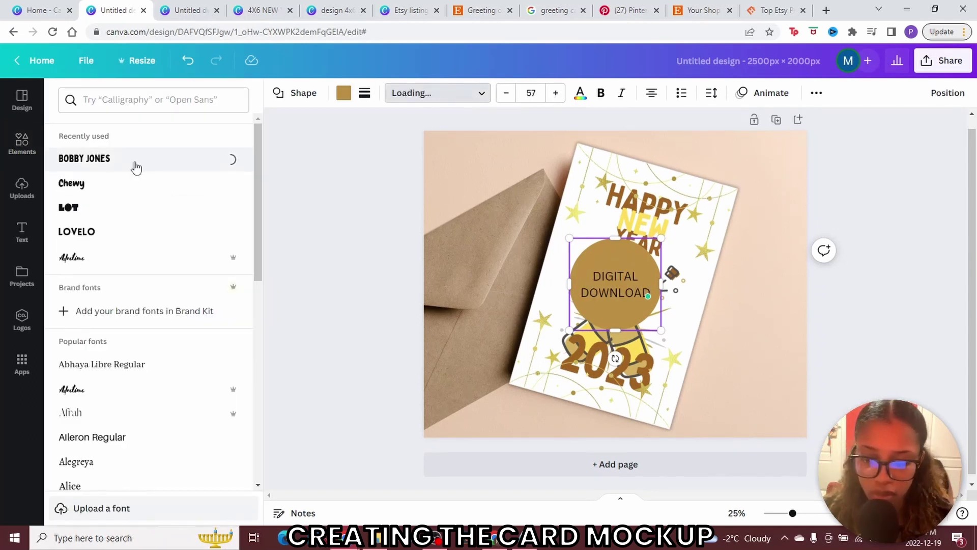
# Shrink the DIGITAL DOWNLOAD badge and place it overlapping the lower right edge of the card
pyautogui.moveTo(616, 259); pyautogui.dragTo(719, 311)
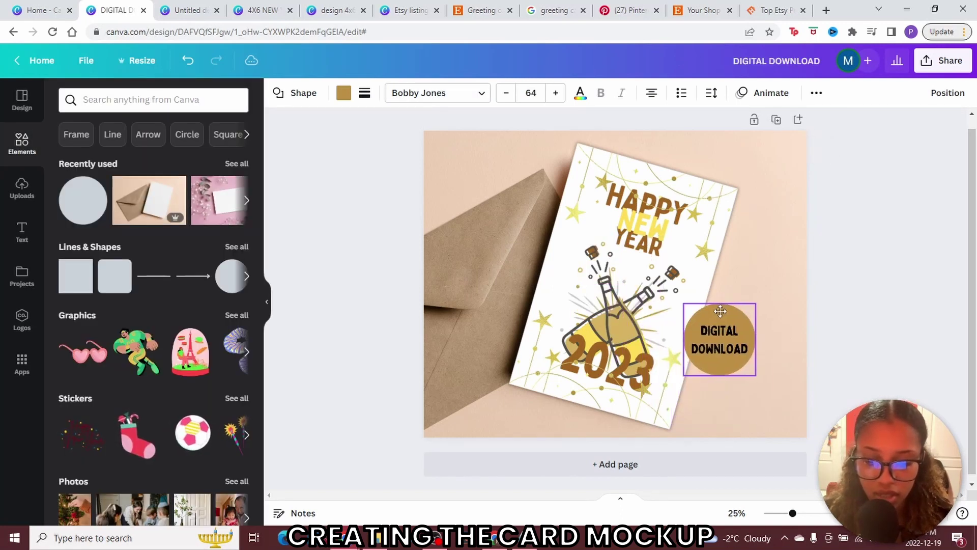
pyautogui.click(772, 280)
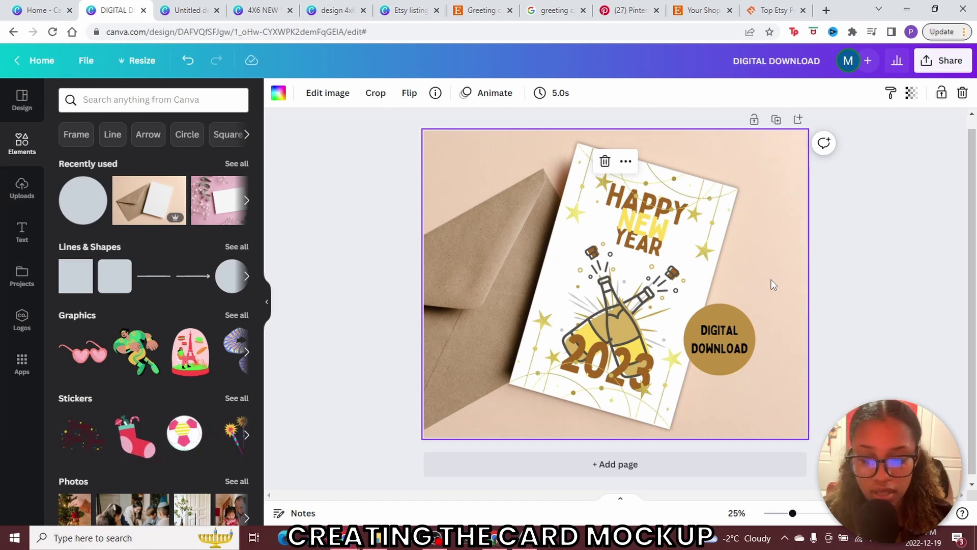
pyautogui.moveTo(741, 335); pyautogui.dragTo(734, 338)
# Browse the Etsy greeting card search results as a reference for the listing image
pyautogui.click(479, 7)
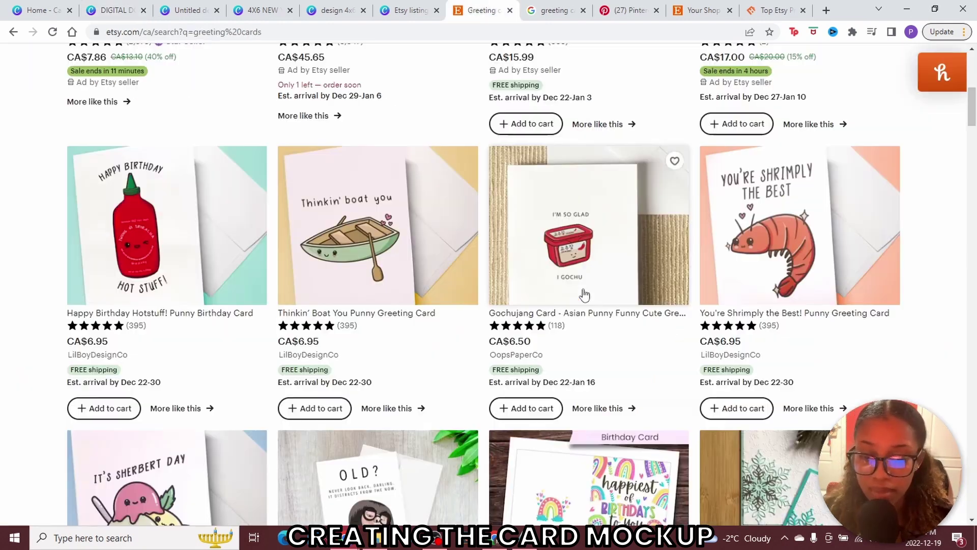
pyautogui.scroll(-7, 490, 313)
pyautogui.scroll(-5, 807, 363)
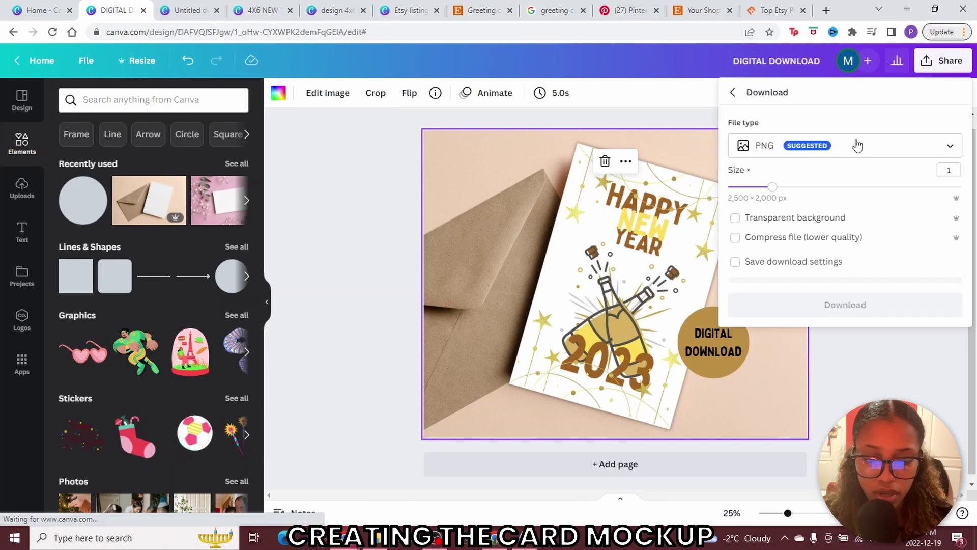
# Download the card mockup as a JPG at quality 100
pyautogui.click(855, 145)
pyautogui.click(835, 185)
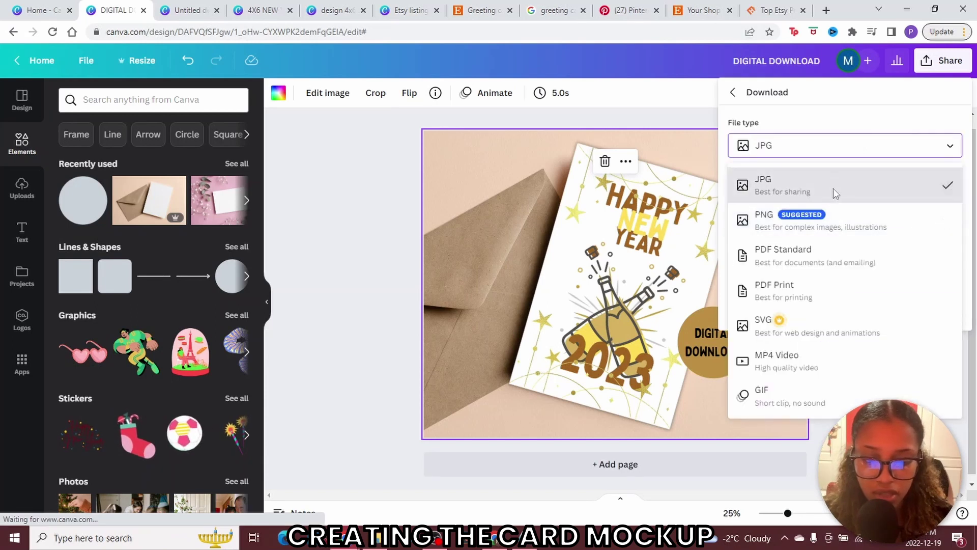
pyautogui.moveTo(925, 239); pyautogui.dragTo(974, 253)
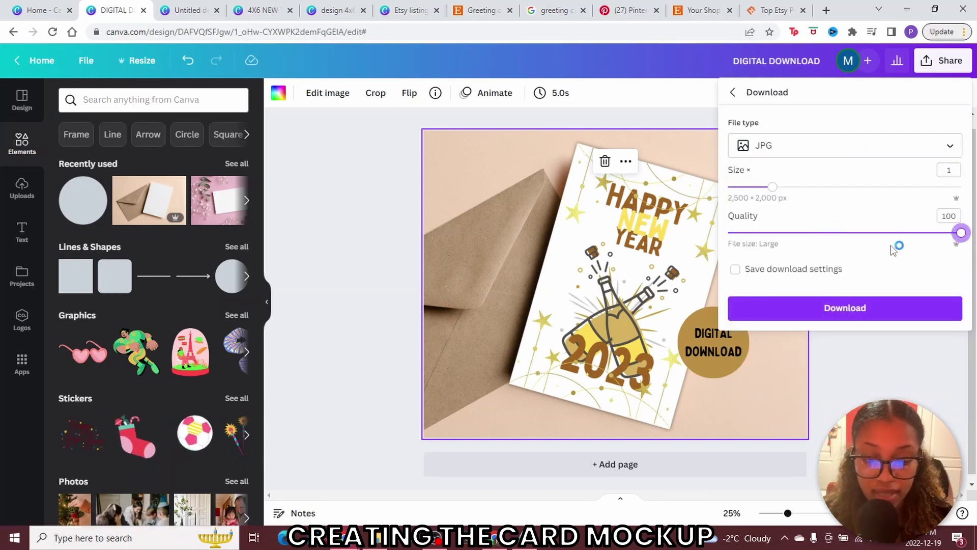
pyautogui.click(834, 302)
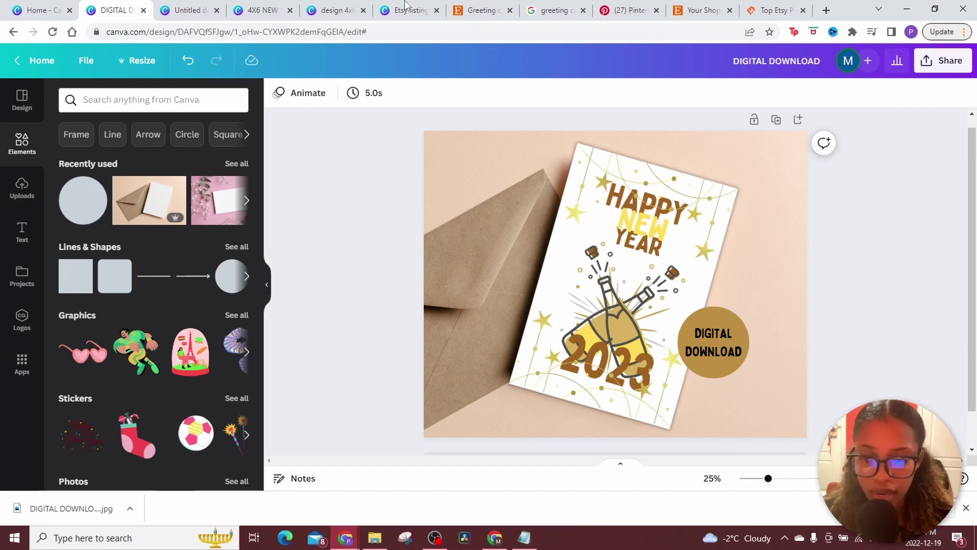
# Review the Etsy listing Template and 4x6 New Year card designs, and switch to Etsy's new listing form
pyautogui.click(420, 11)
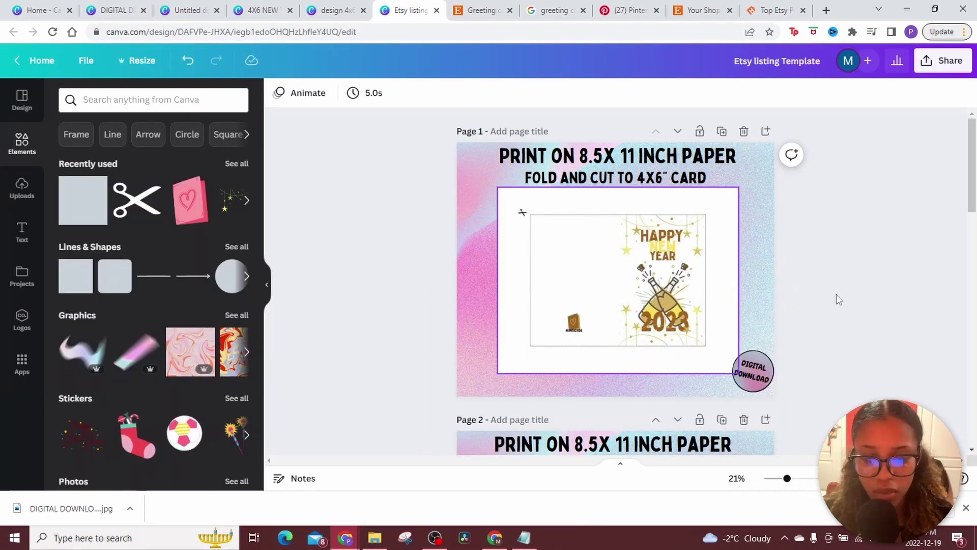
pyautogui.scroll(-5, 450, 246)
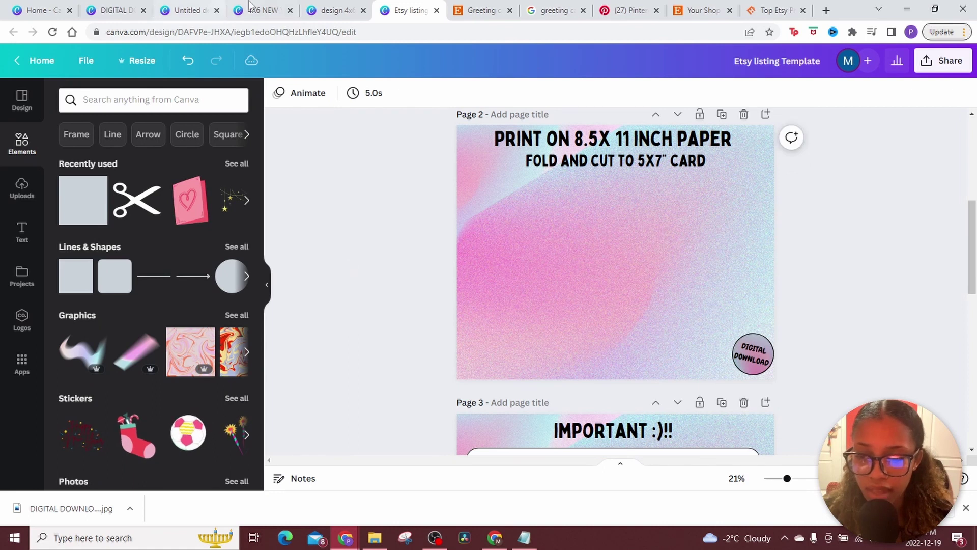
pyautogui.click(265, 10)
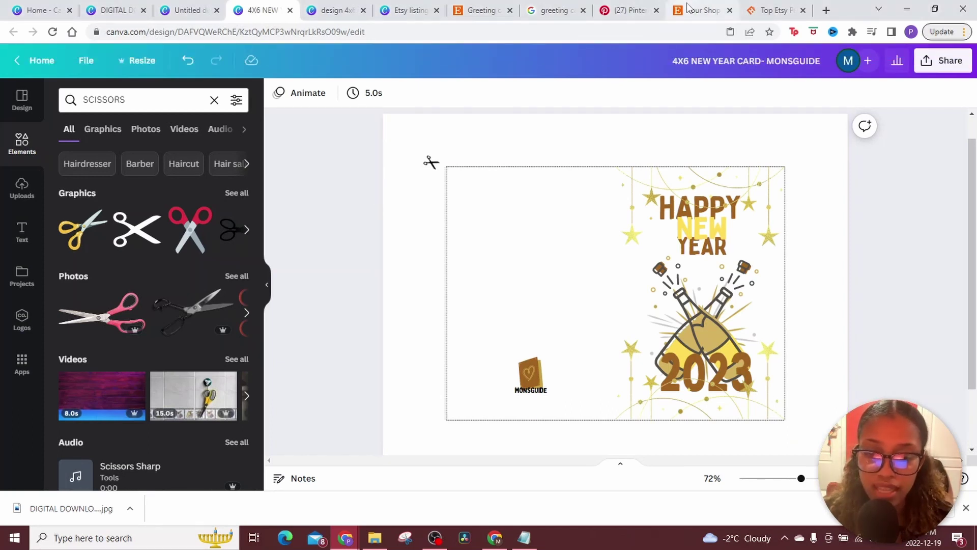
pyautogui.click(702, 10)
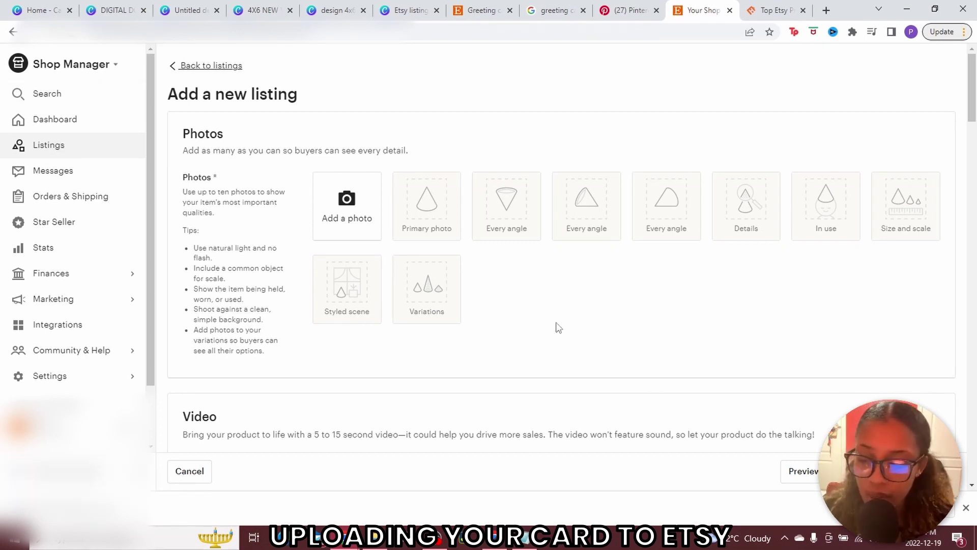
pyautogui.click(967, 508)
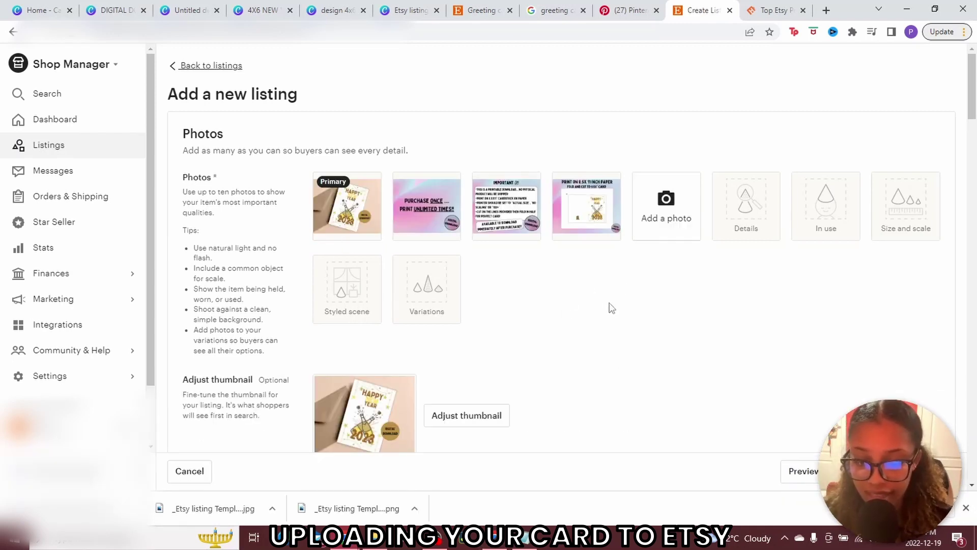
# Move the "Print on 8.5x11 inch paper" slide to second place among the listing photos and save a slightly zoomed-in thumbnail
pyautogui.moveTo(534, 205); pyautogui.dragTo(426, 203)
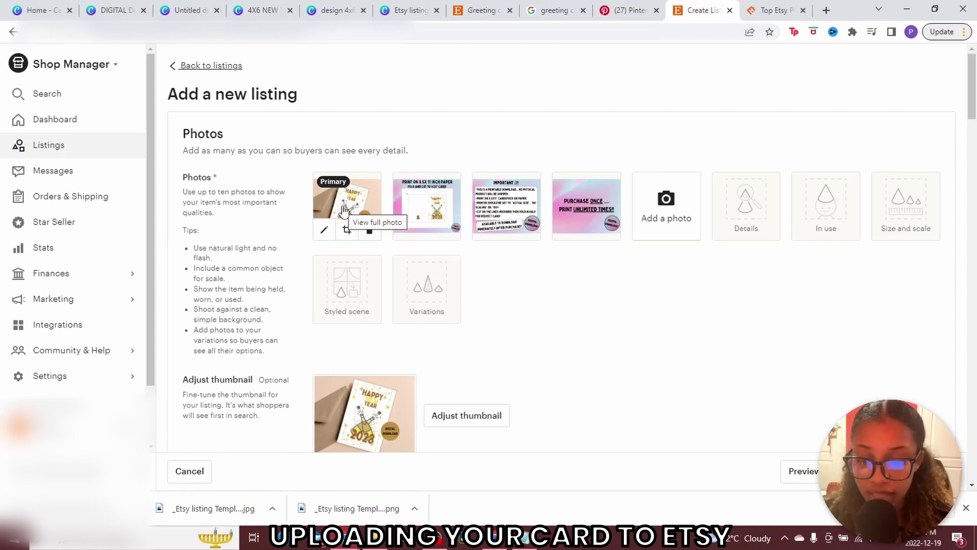
pyautogui.scroll(-2, 407, 270)
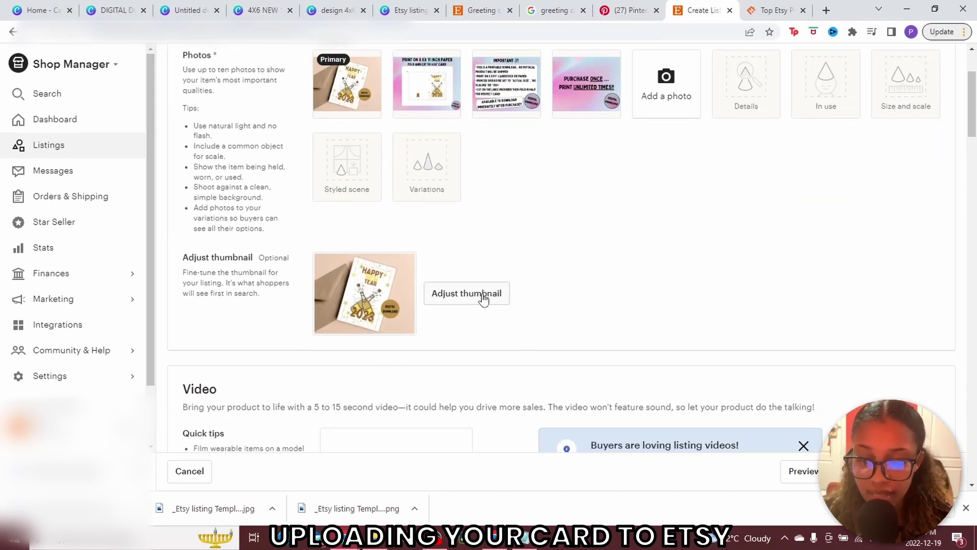
pyautogui.click(483, 299)
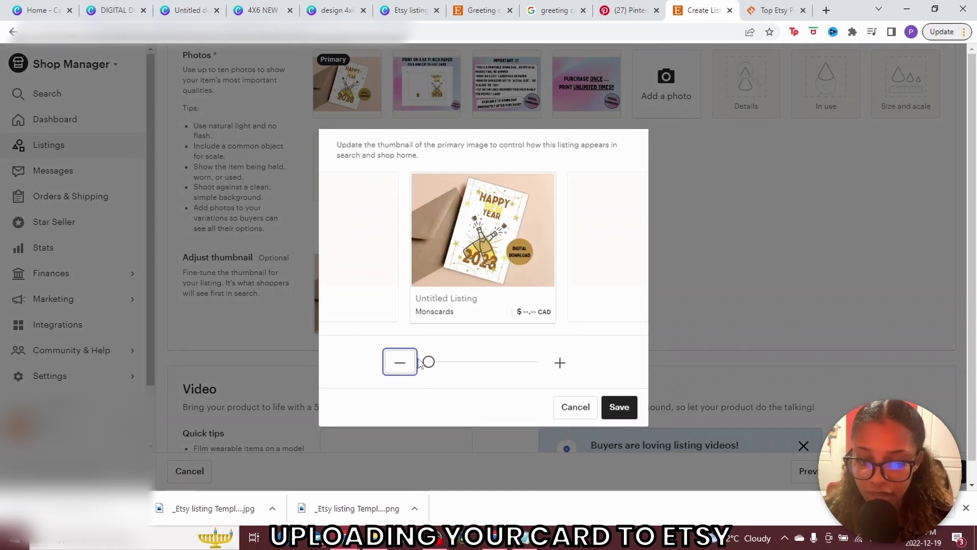
pyautogui.click(430, 365)
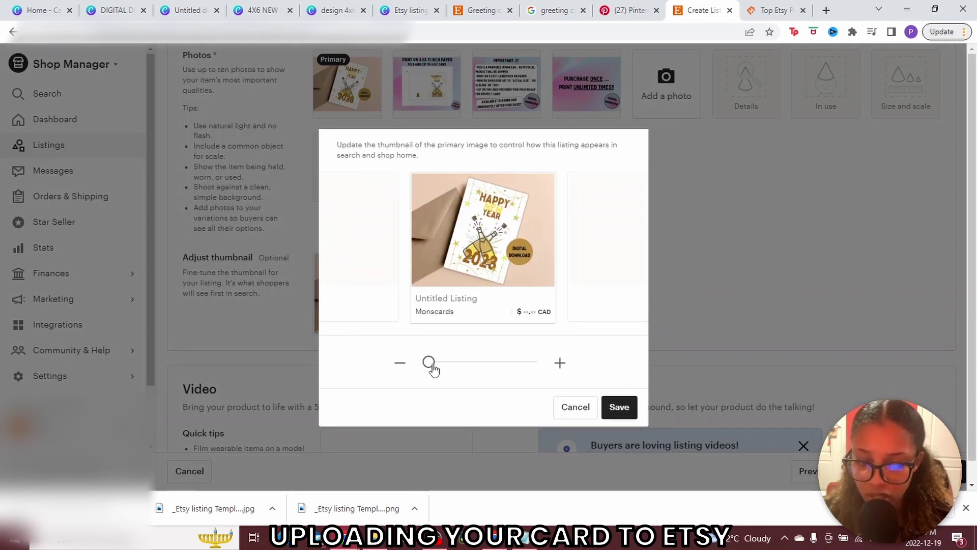
pyautogui.click(619, 407)
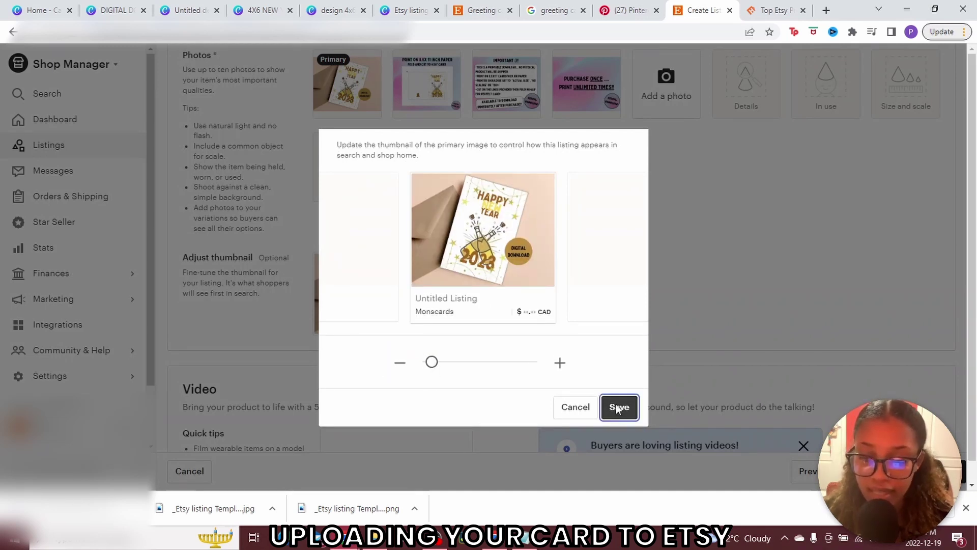
# Set the listing details to "I did", "A finished product" and "2020 - 2022", and choose Digital as the type
pyautogui.scroll(-15, 626, 325)
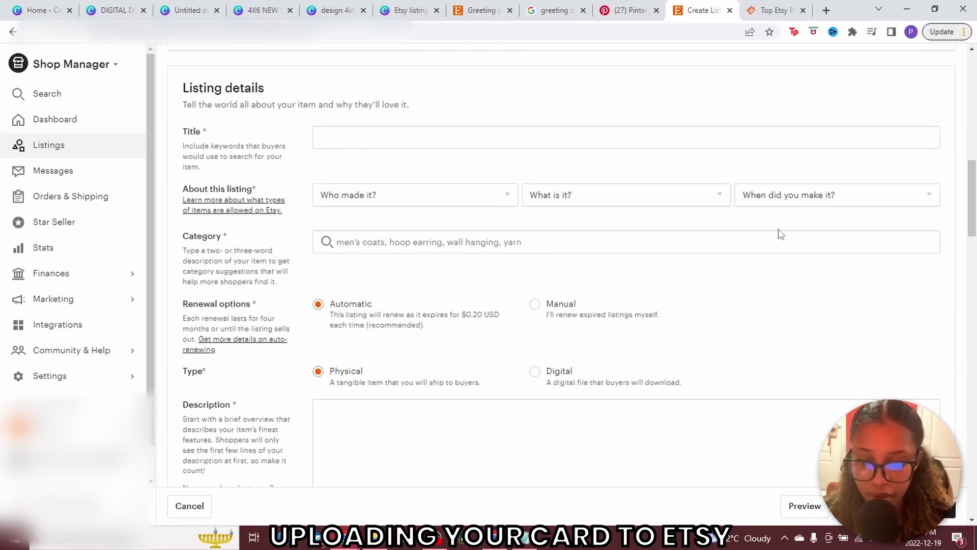
pyautogui.click(501, 195)
pyautogui.click(414, 230)
pyautogui.click(605, 204)
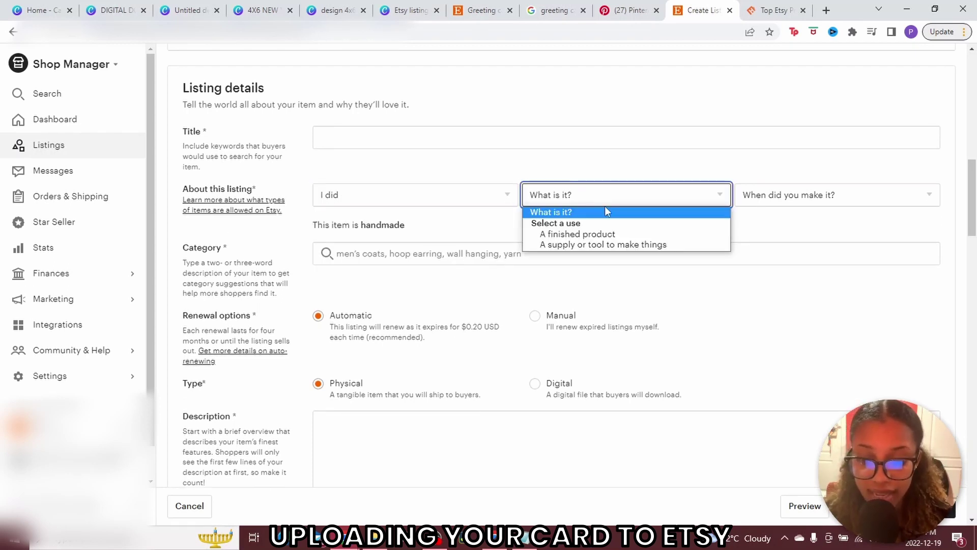
pyautogui.click(606, 233)
pyautogui.click(835, 195)
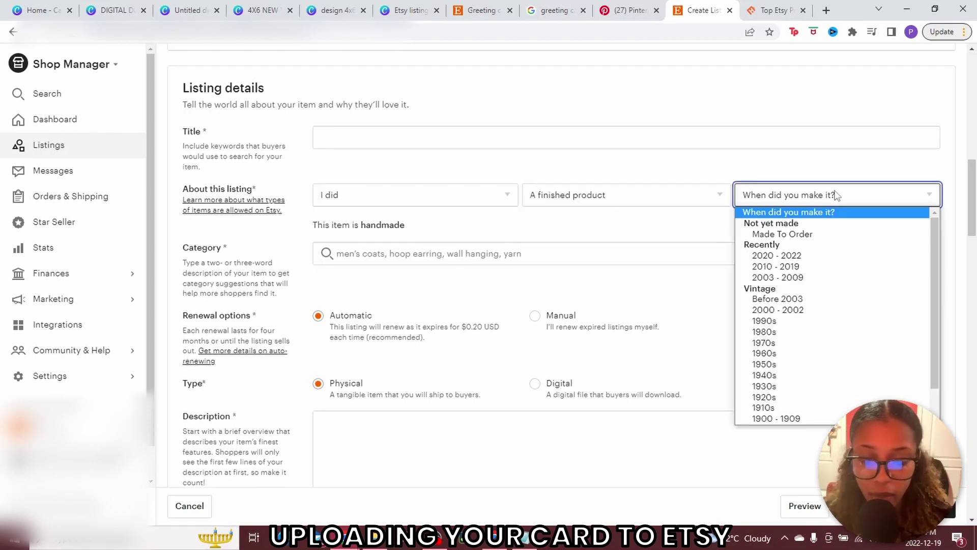
pyautogui.click(813, 256)
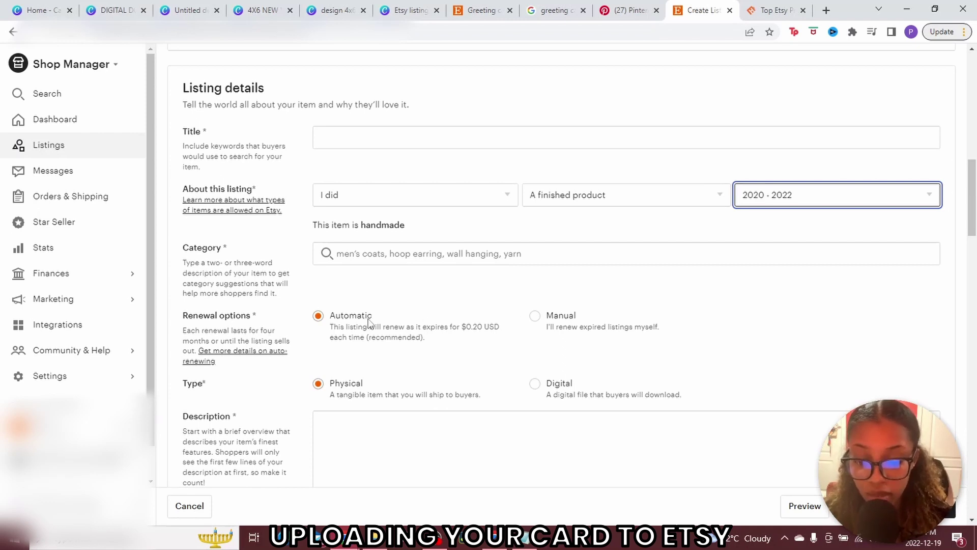
pyautogui.click(547, 388)
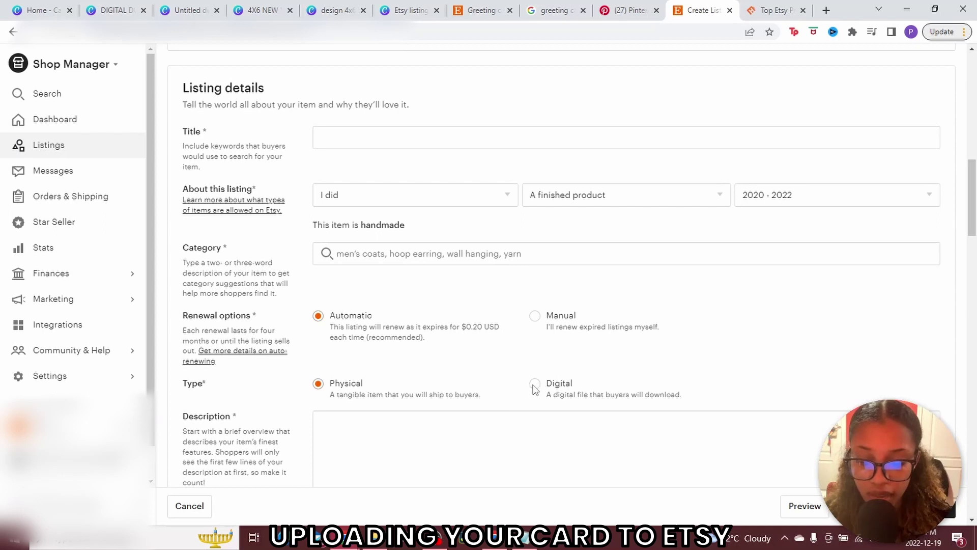
# Title the listing "Happy New Year 2023 Greeting Card, Wine Glass Greeting Card, Cute Greeting Card For Moms,"
pyautogui.click(351, 135)
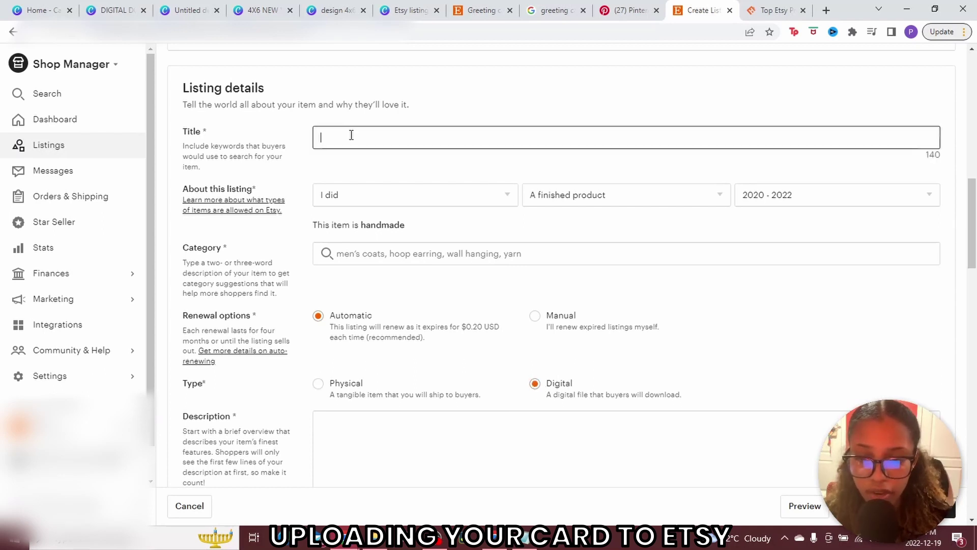
pyautogui.scroll(10, 612, 273)
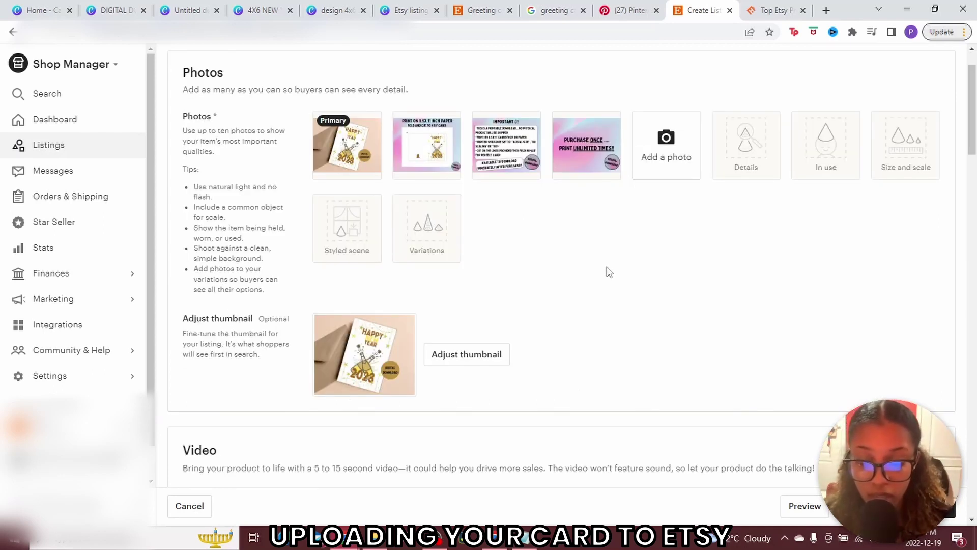
pyautogui.scroll(-8, 552, 306)
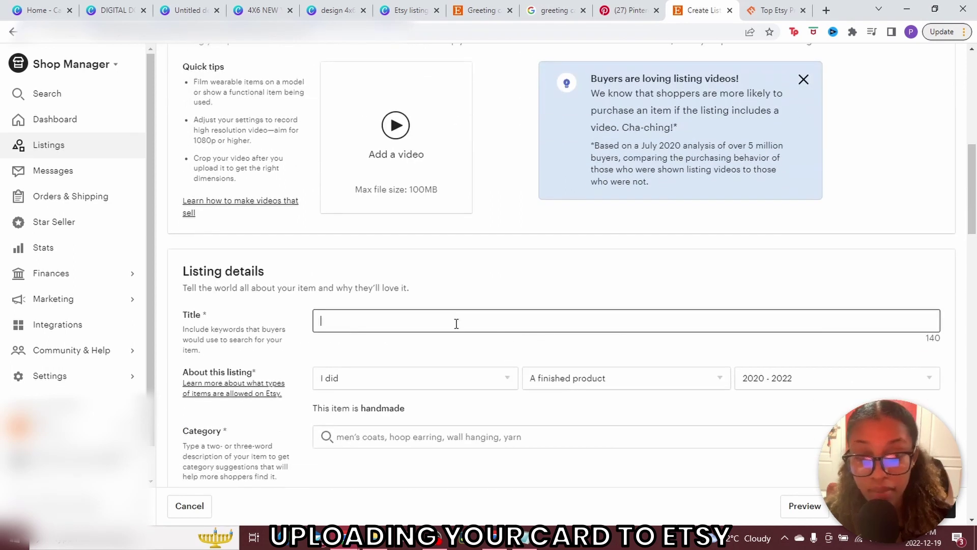
pyautogui.write('Happy New Year 2023 Greeting Card,')
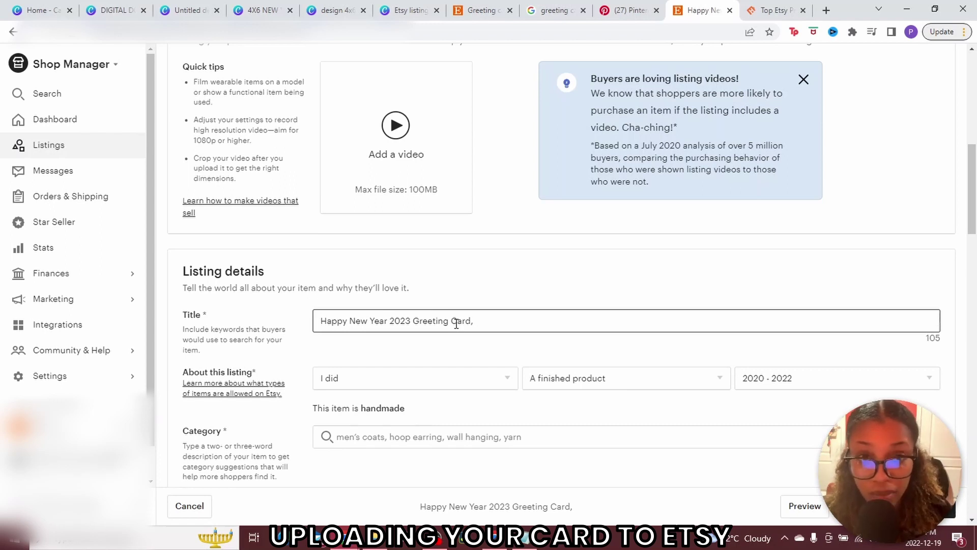
pyautogui.write('Wine Glass Greeting Card, Cute Greeting Card For Moms,')
# Copy the prepared card description from the Notepad file and paste it as the Etsy listing's description
pyautogui.scroll(-8, 622, 305)
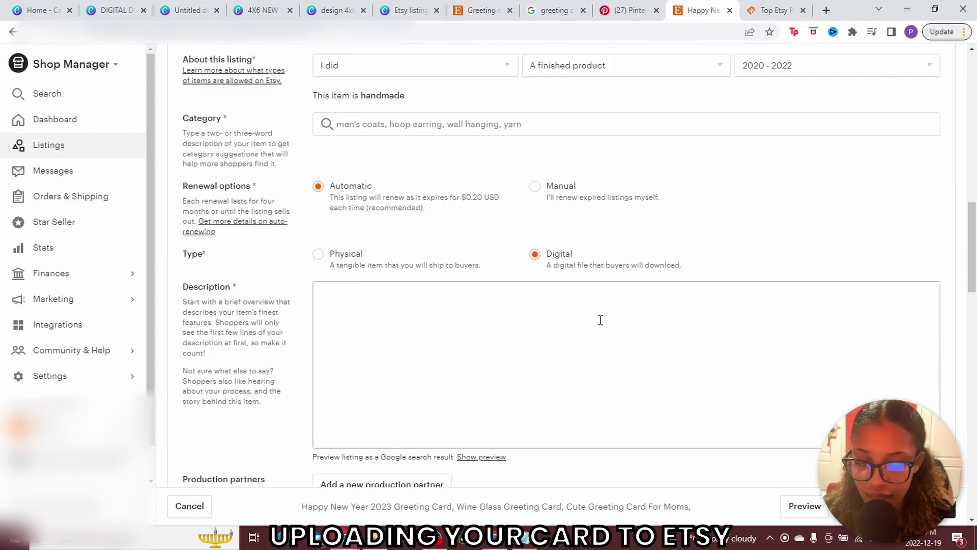
pyautogui.click(387, 190)
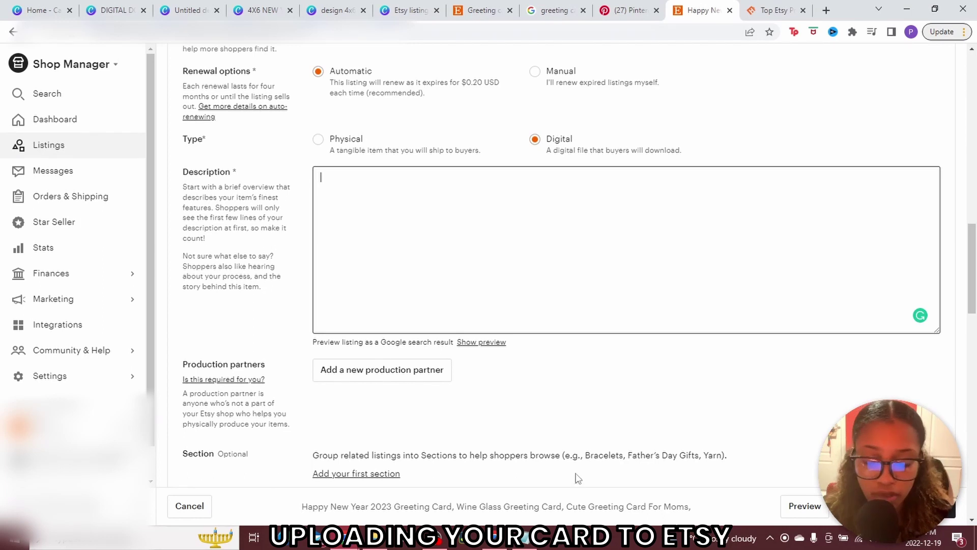
pyautogui.click(528, 544)
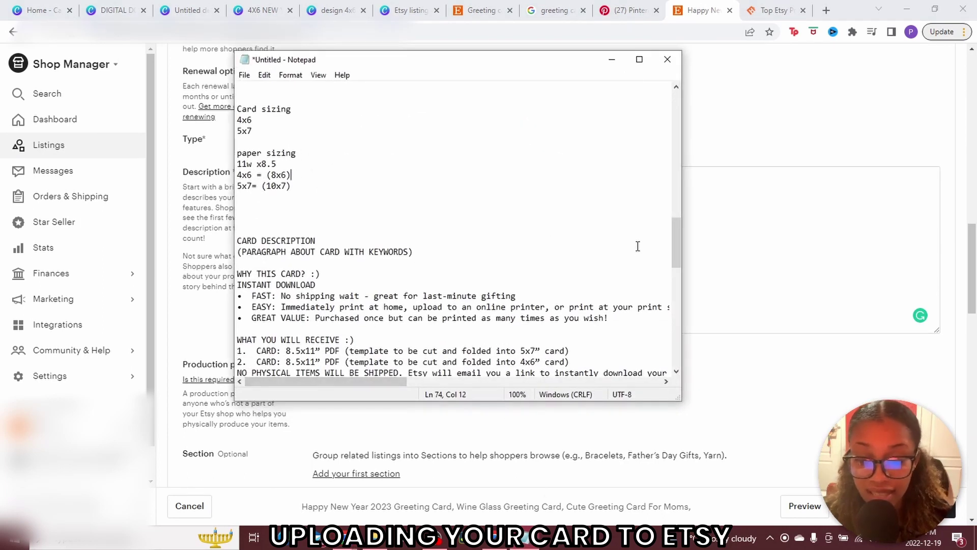
pyautogui.scroll(-1, 603, 273)
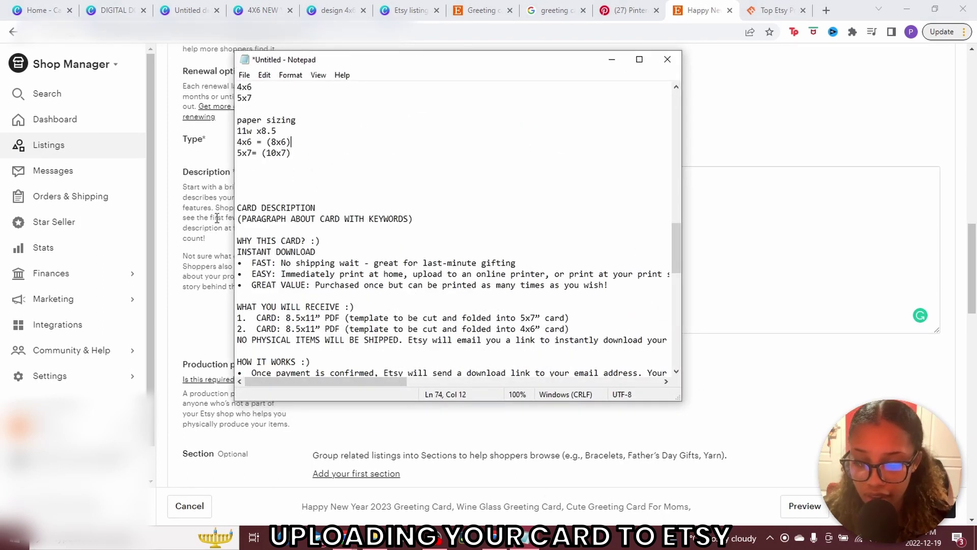
pyautogui.hotkey('alt', 'Tab')
pyautogui.hotkey('ctrl', 'v')
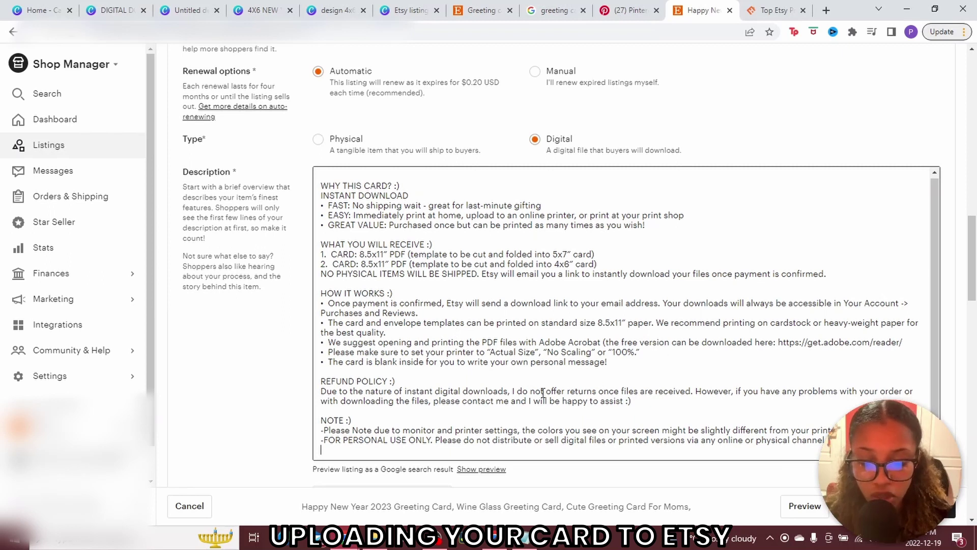
# Start the description with "New year greeting card for the new year of 2023..." and remove the 5x7" card item from it
pyautogui.click(330, 178)
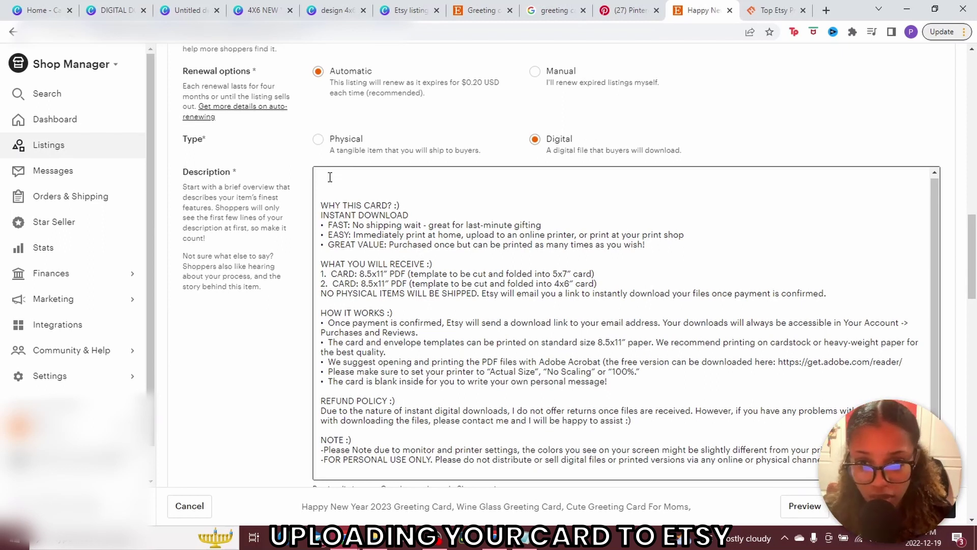
pyautogui.write('New year greeting card for the new year of 2023...')
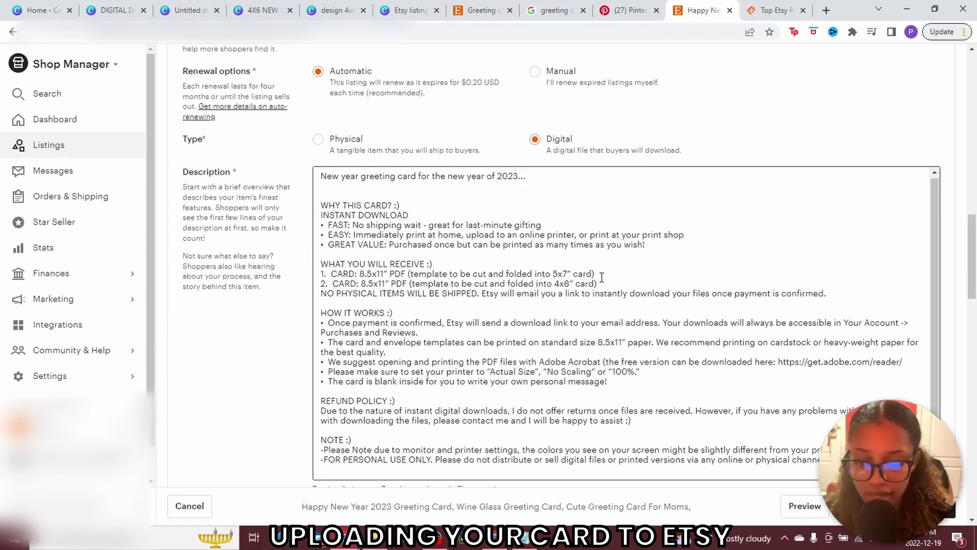
pyautogui.moveTo(596, 274); pyautogui.dragTo(319, 273)
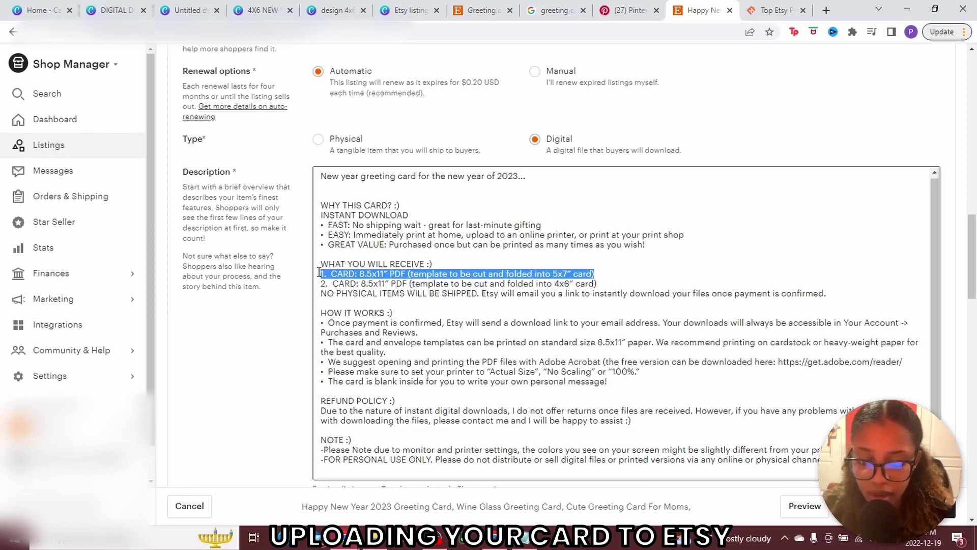
pyautogui.press('BackSpace')
pyautogui.press('BackSpace')
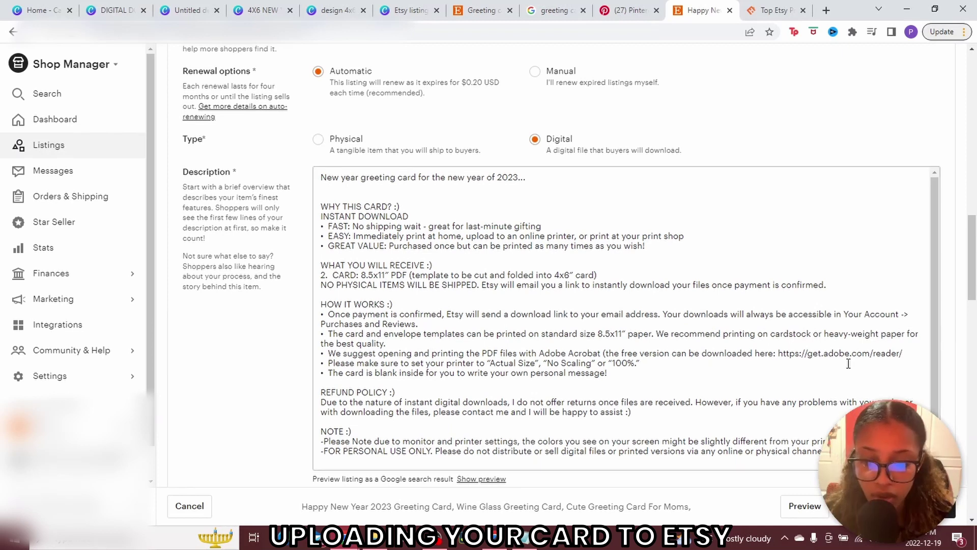
# Add the tags "greeting card" and "new year card" to the listing
pyautogui.moveTo(974, 239); pyautogui.dragTo(974, 286)
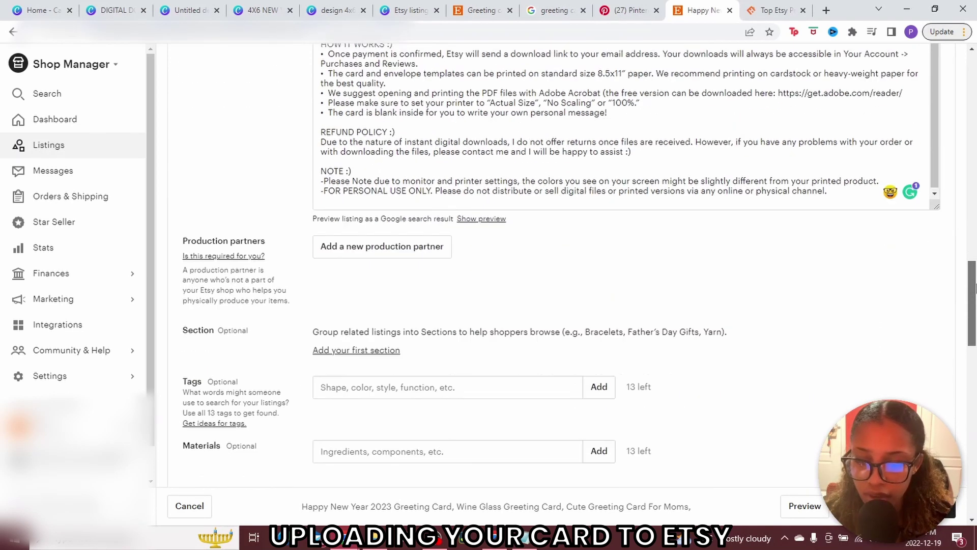
pyautogui.scroll(-3, 975, 289)
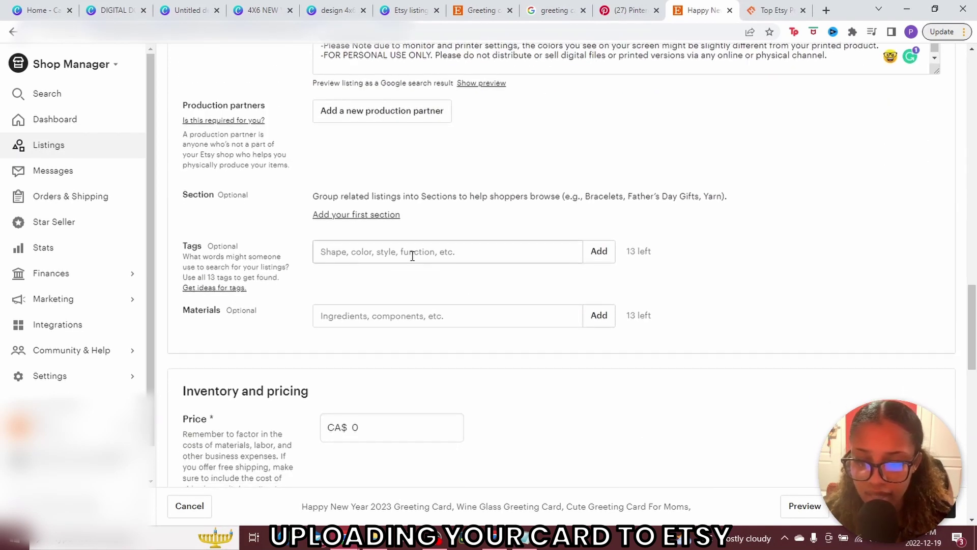
pyautogui.click(411, 255)
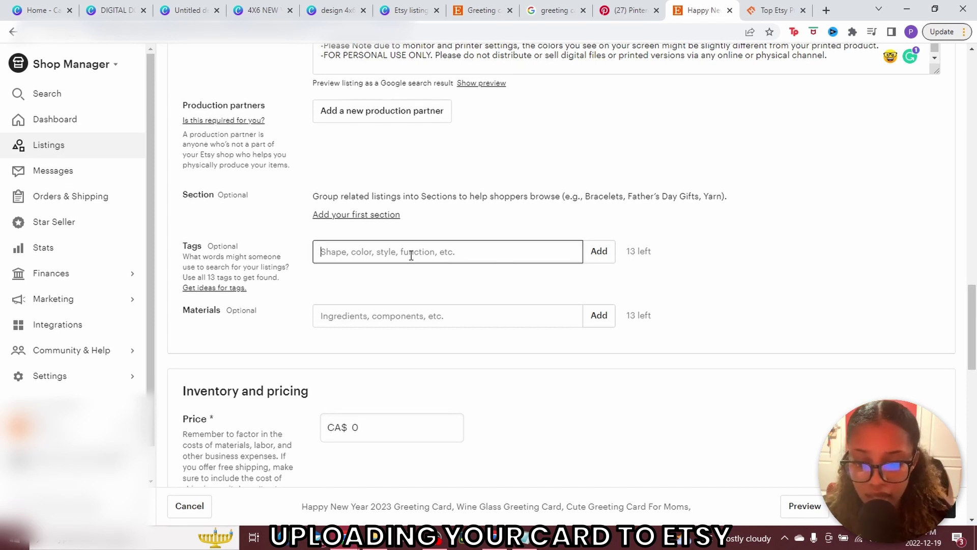
pyautogui.write('greeting card')
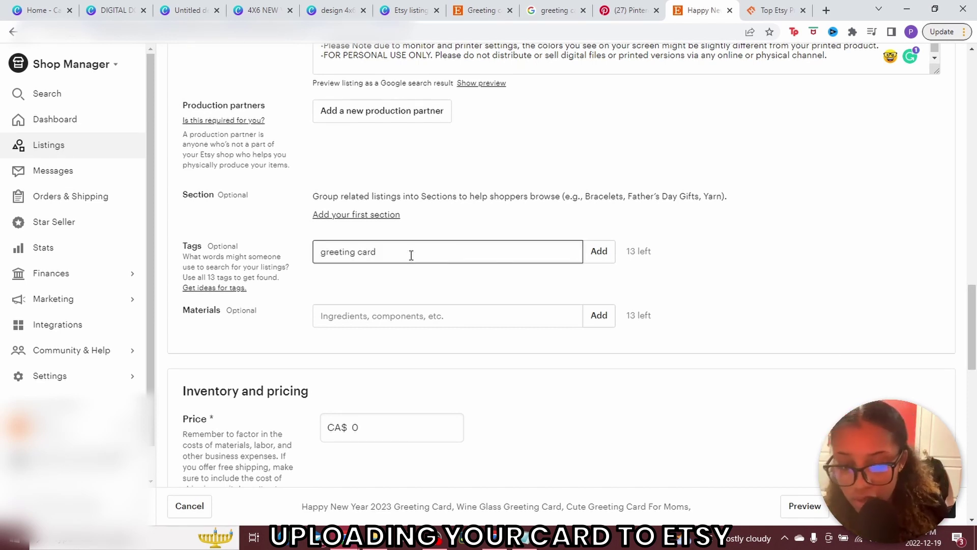
pyautogui.press('Return')
pyautogui.write('new year card')
pyautogui.press('Return')
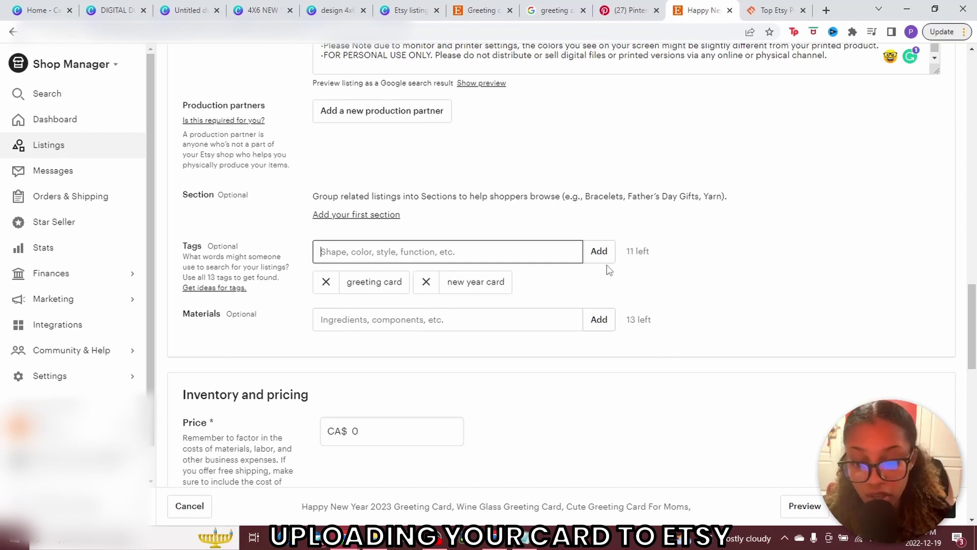
# Check comparable digital card prices on Etsy to price the listing at CA$ 3.50, and set its quantity to 999
pyautogui.scroll(-5, 342, 182)
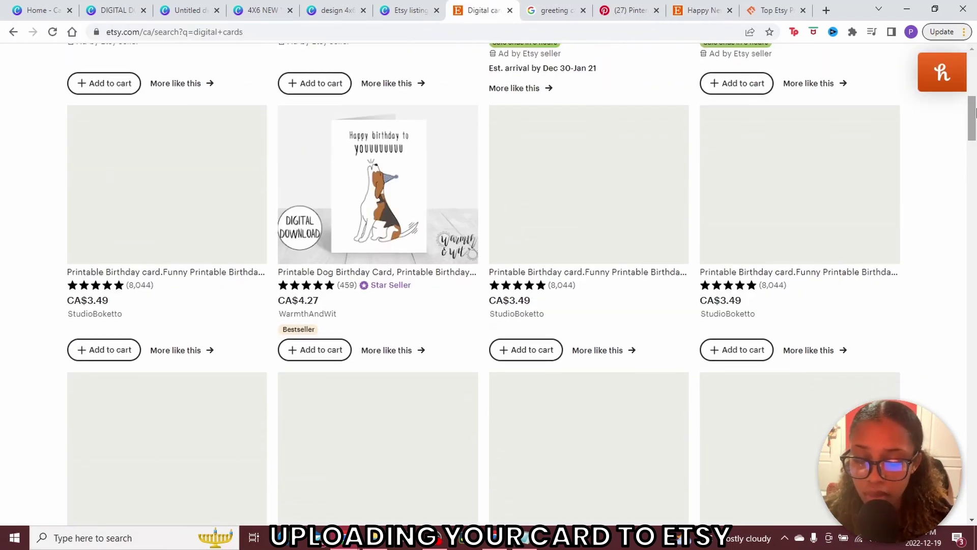
pyautogui.scroll(-1, 184, 244)
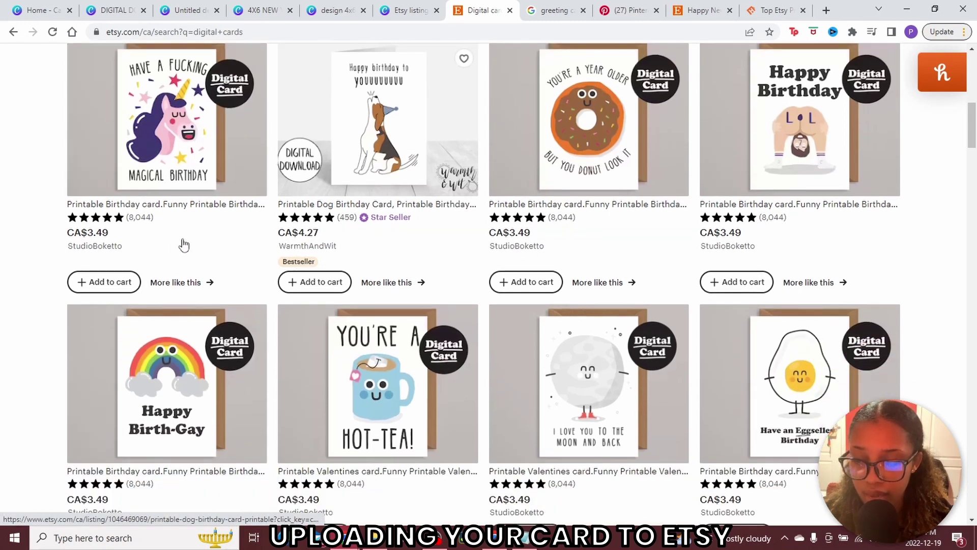
pyautogui.scroll(-8, 184, 245)
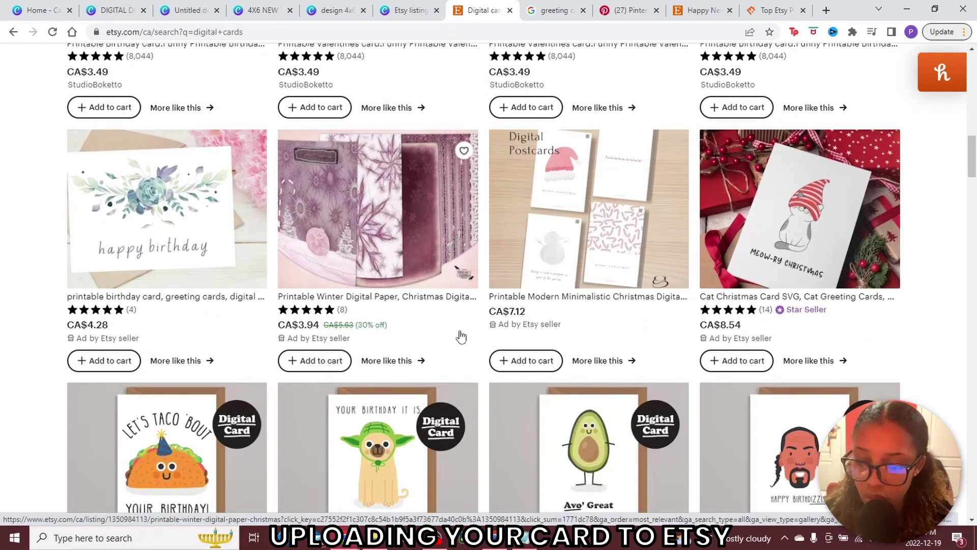
pyautogui.scroll(-3, 460, 336)
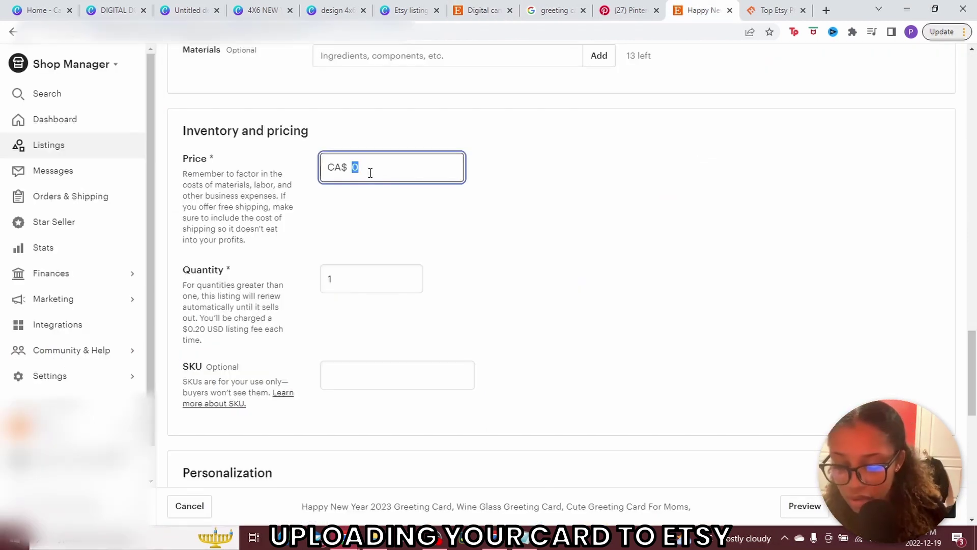
pyautogui.write('3.50')
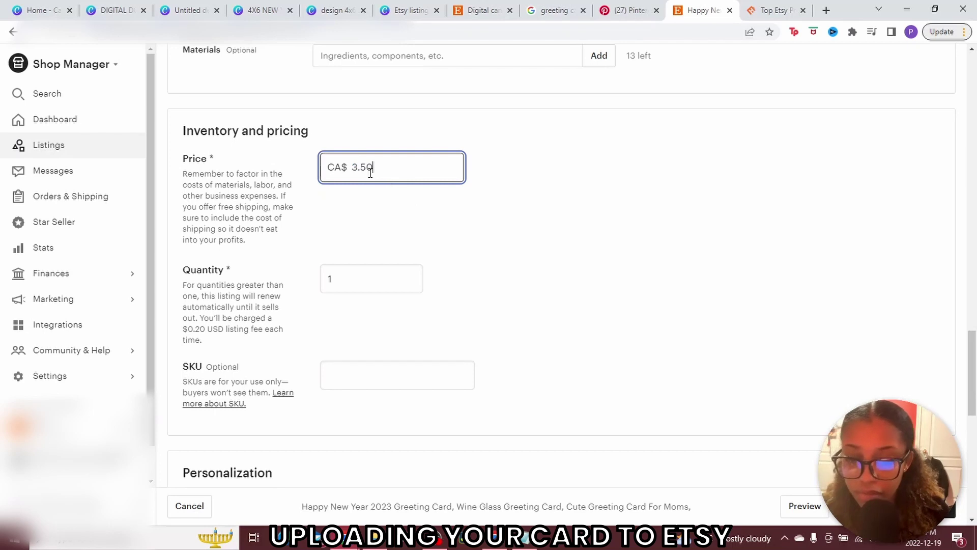
pyautogui.scroll(-1, 370, 173)
pyautogui.click(369, 214)
pyautogui.press('BackSpace')
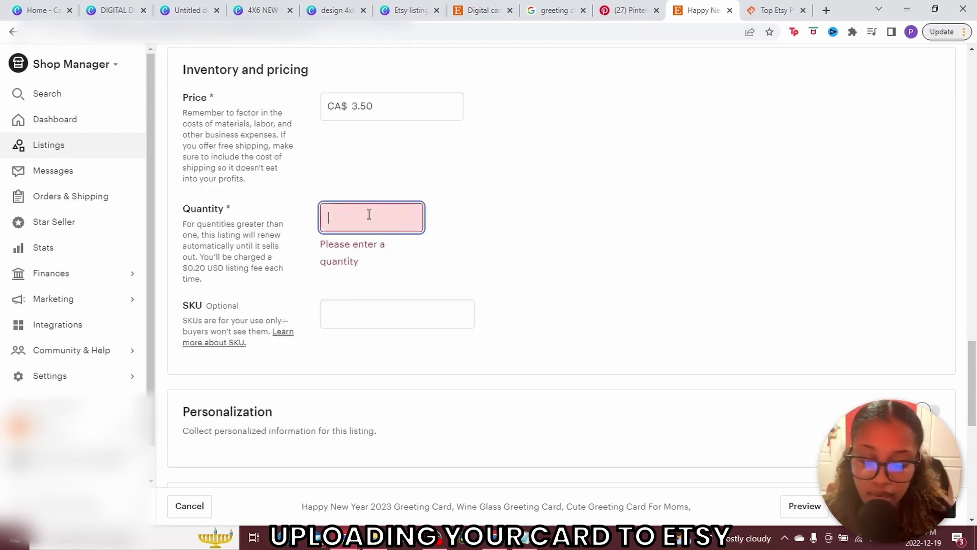
pyautogui.write('999')
# Upload 4X6NEWYEARCARD-MONSGUIDE.pdf as the listing's digital file and review the returns and exchanges section
pyautogui.scroll(-5, 305, 216)
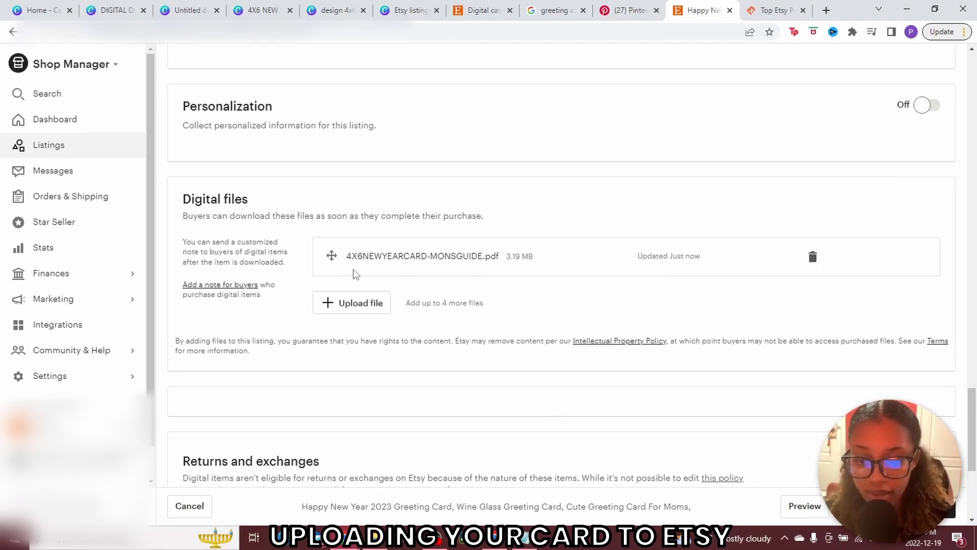
pyautogui.scroll(-5, 354, 269)
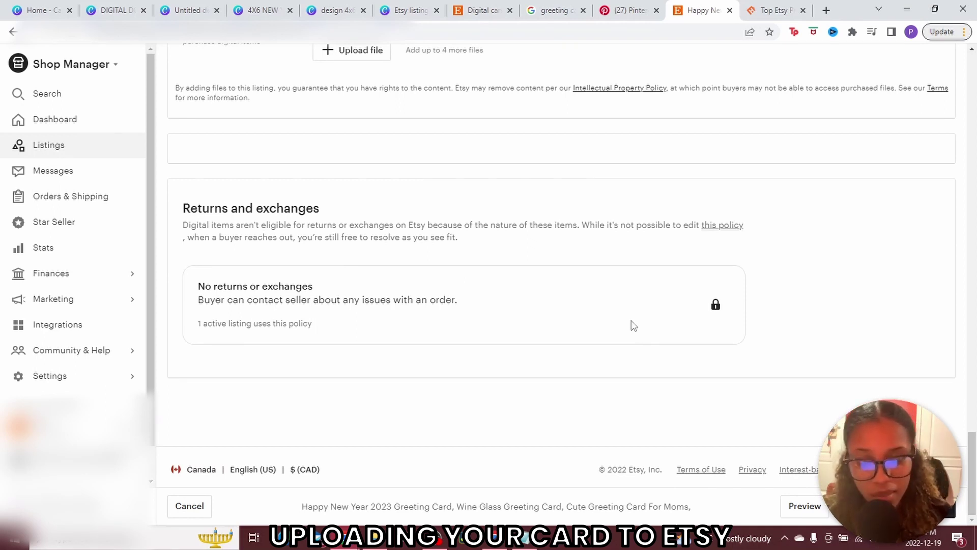
pyautogui.moveTo(972, 433)
pyautogui.mouseDown()
pyautogui.moveTo(973, 56)
pyautogui.moveTo(972, 415)
pyautogui.mouseUp()
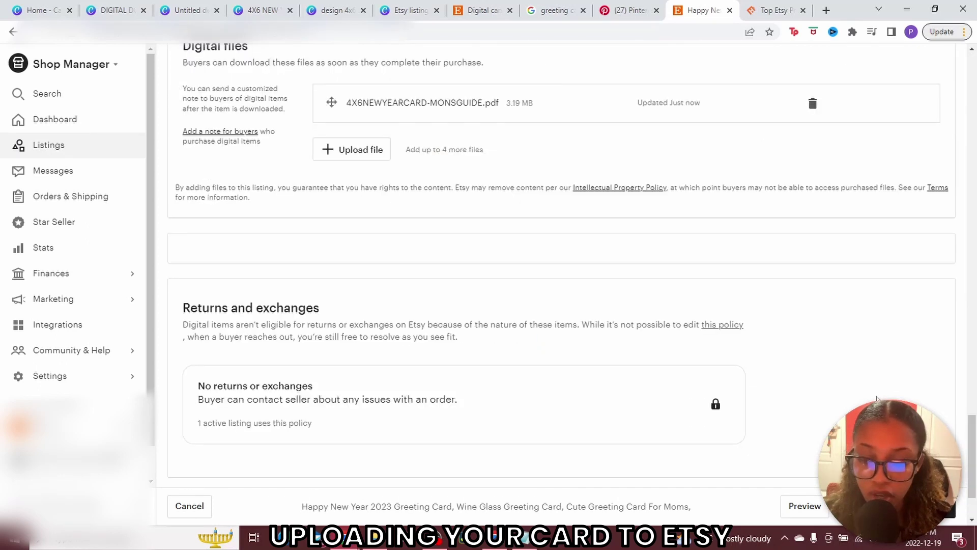
# Fill in the missing category in the listing details and submit the listing for publishing
pyautogui.scroll(20, 841, 395)
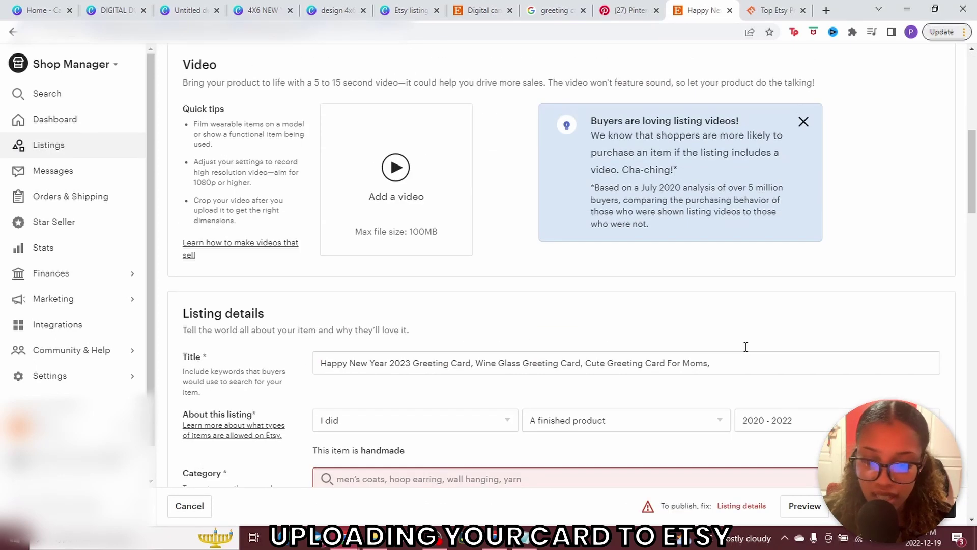
pyautogui.scroll(-5, 744, 345)
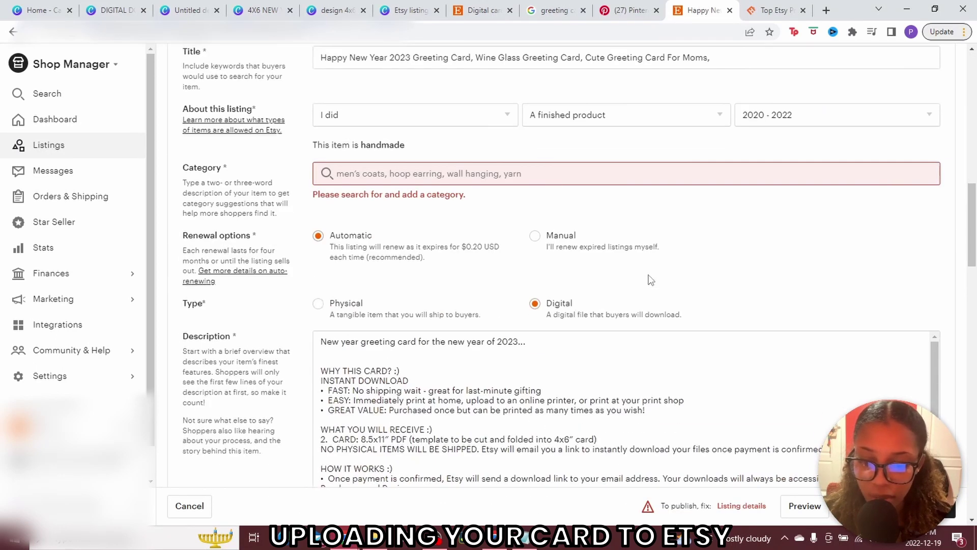
pyautogui.click(436, 179)
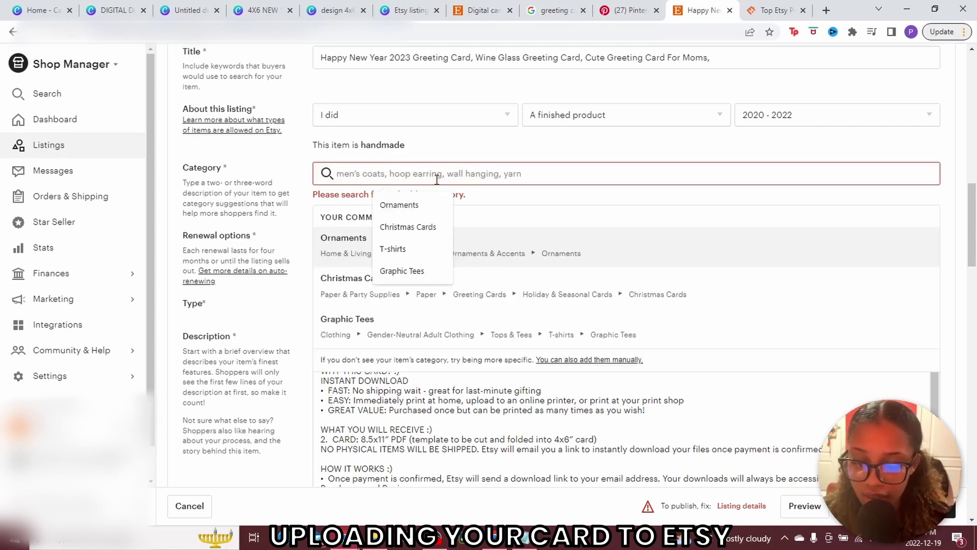
pyautogui.scroll(-20, 840, 357)
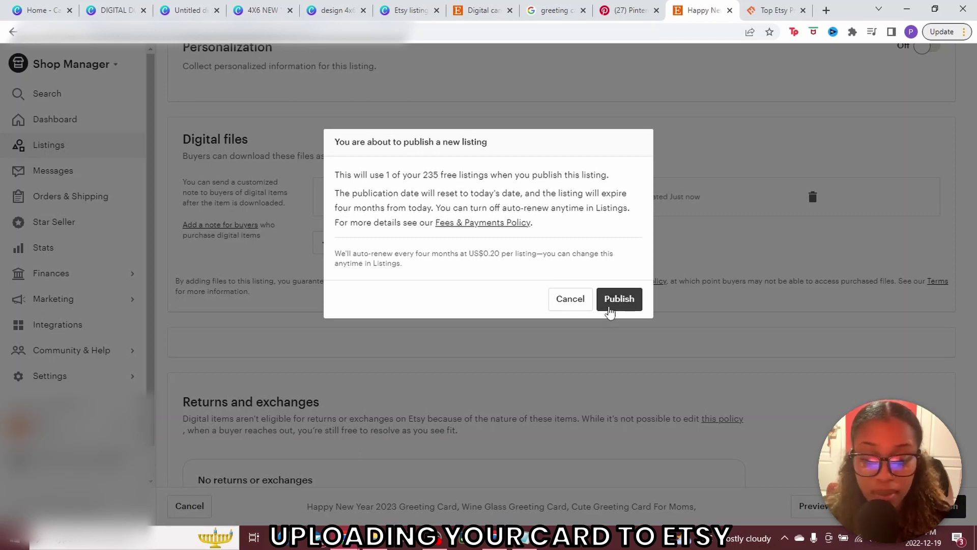
# Look at EtsyHunt's product research page, and copy the bestselling printable dog birthday card's link from Etsy's digital cards results
pyautogui.click(771, 9)
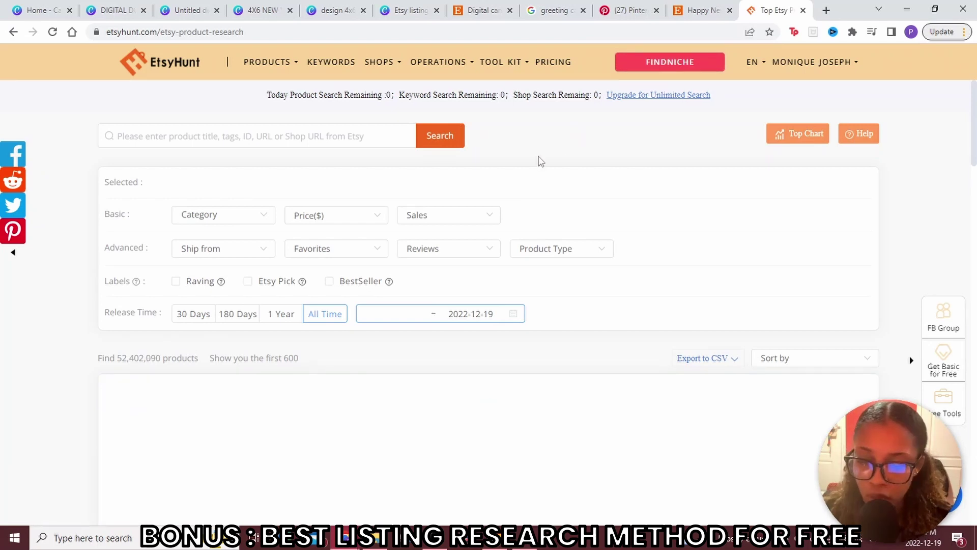
pyautogui.moveTo(267, 76)
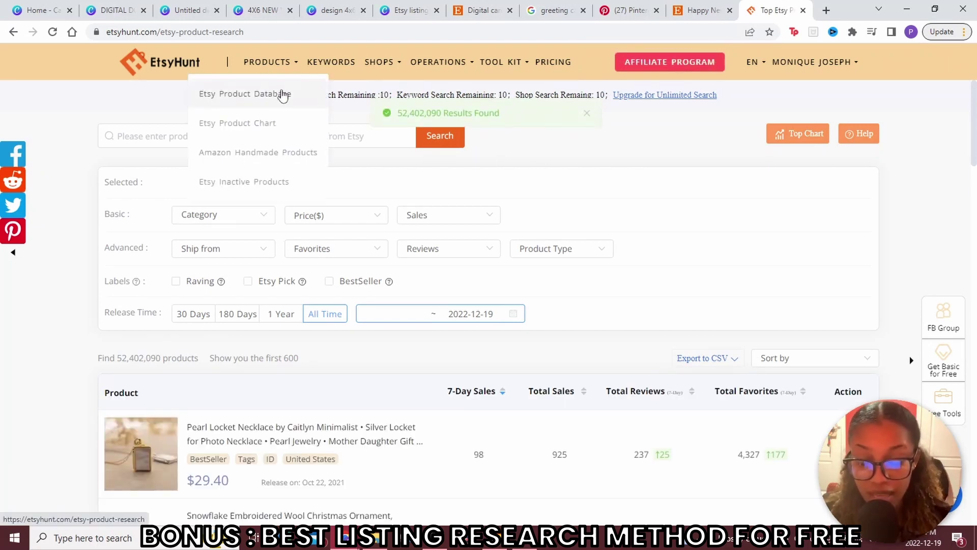
pyautogui.click(486, 7)
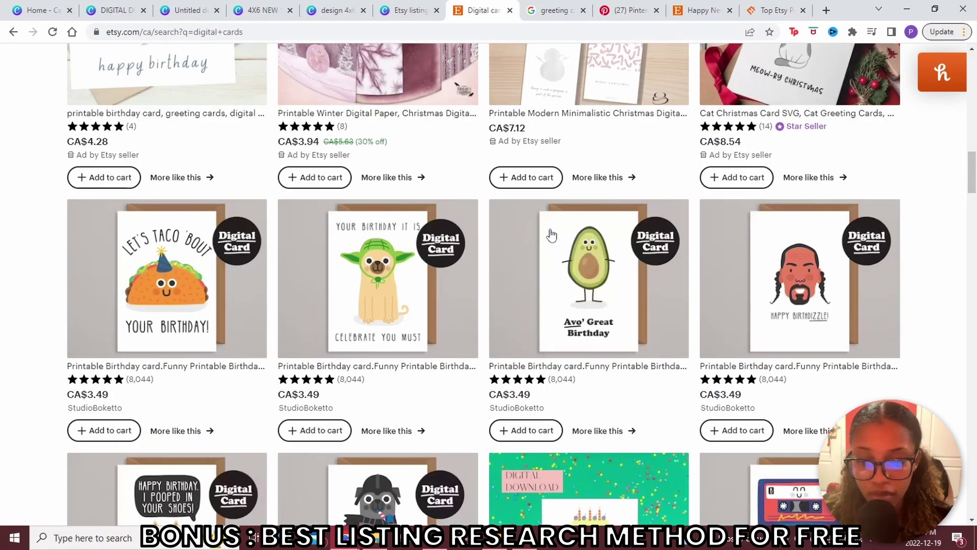
pyautogui.moveTo(973, 171); pyautogui.dragTo(972, 61)
pyautogui.click(140, 65)
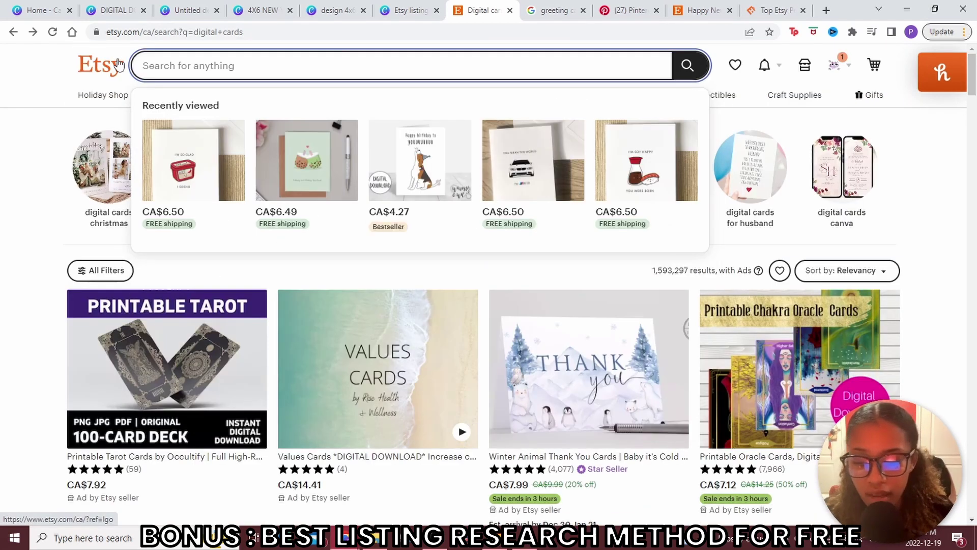
pyautogui.scroll(-10, 824, 273)
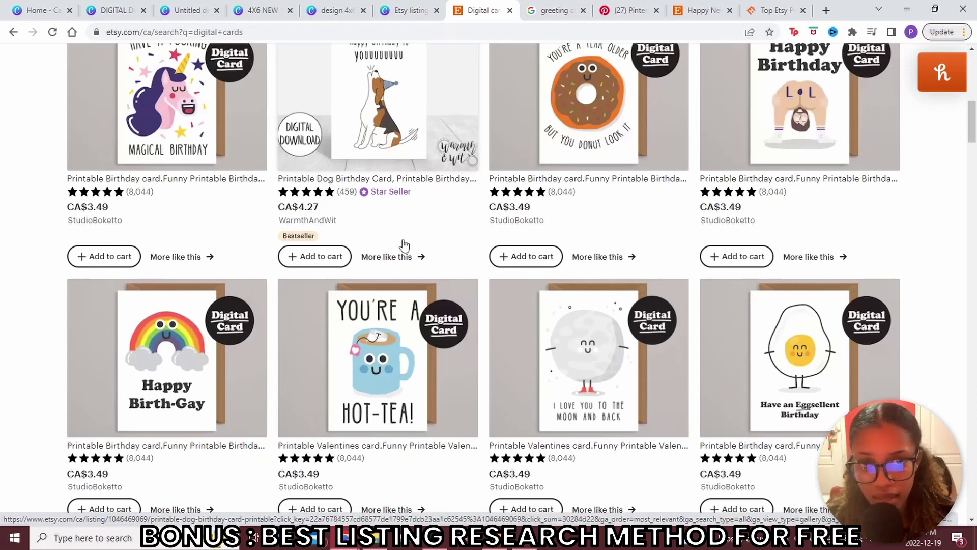
pyautogui.scroll(1, 405, 246)
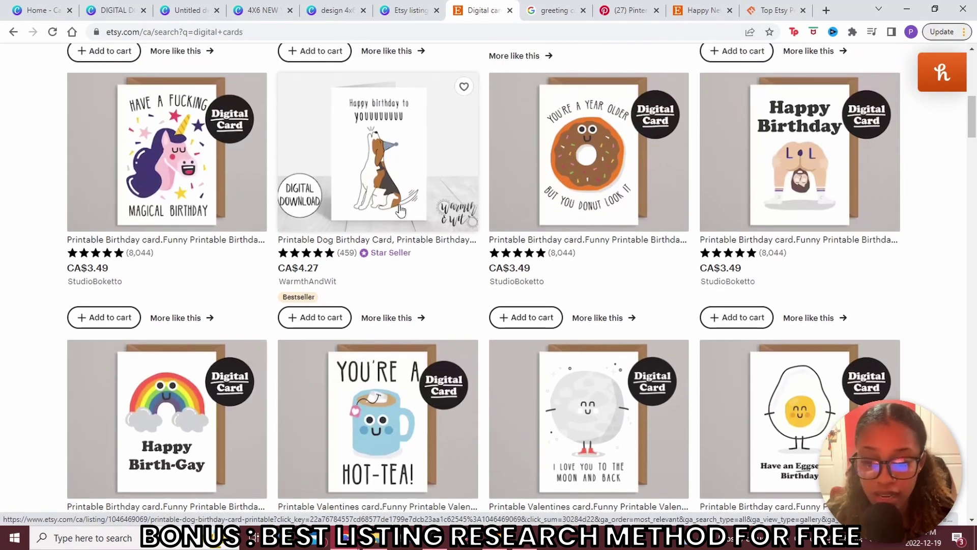
pyautogui.rightClick(361, 151)
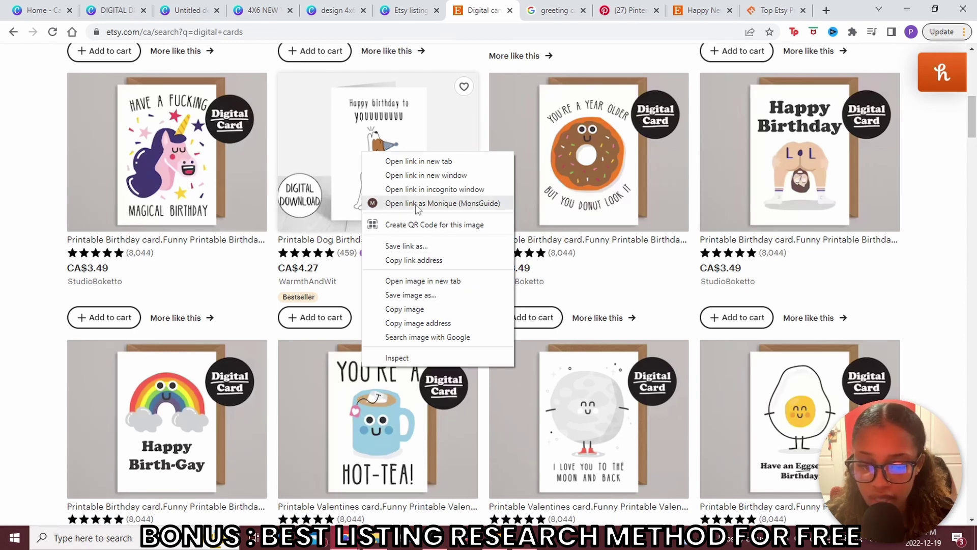
pyautogui.click(422, 260)
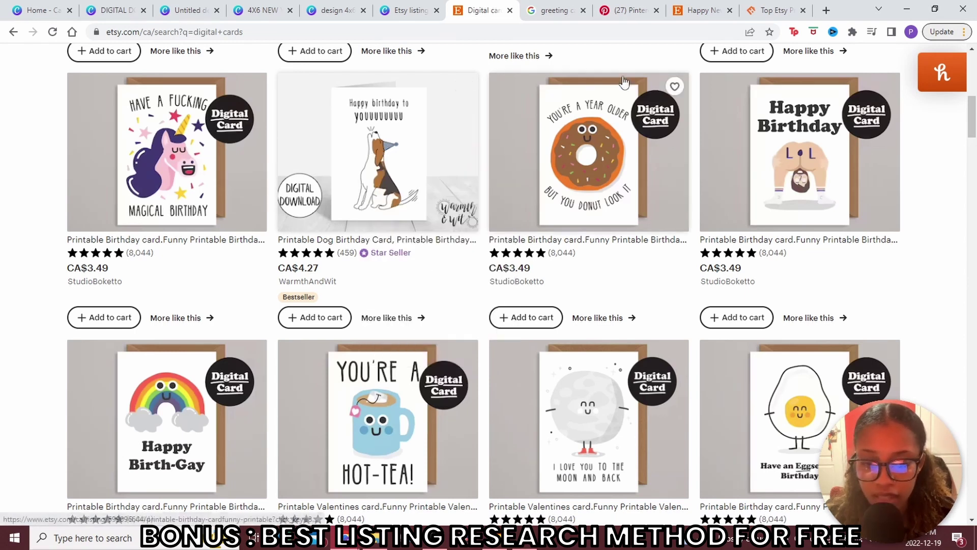
# Search EtsyHunt's product database for the copied dog birthday card listing URL
pyautogui.click(770, 8)
pyautogui.rightClick(298, 133)
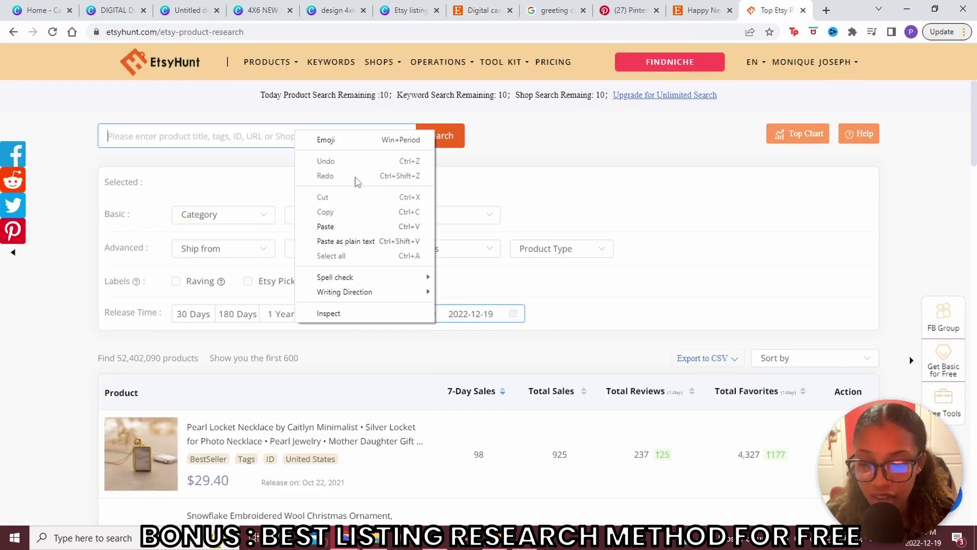
pyautogui.click(325, 227)
pyautogui.click(440, 135)
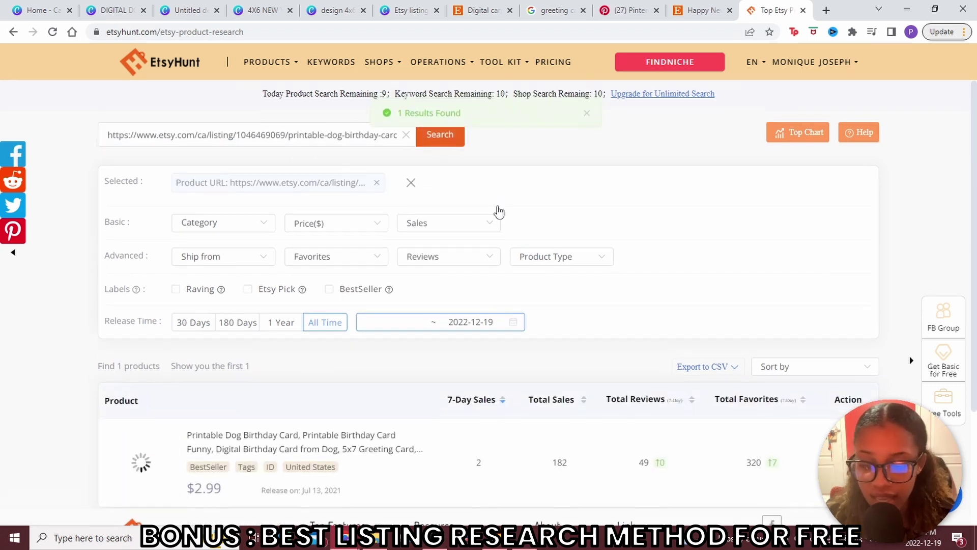
# Open the dog birthday card's product details and examine its tags and sales performance chart
pyautogui.scroll(-2, 499, 211)
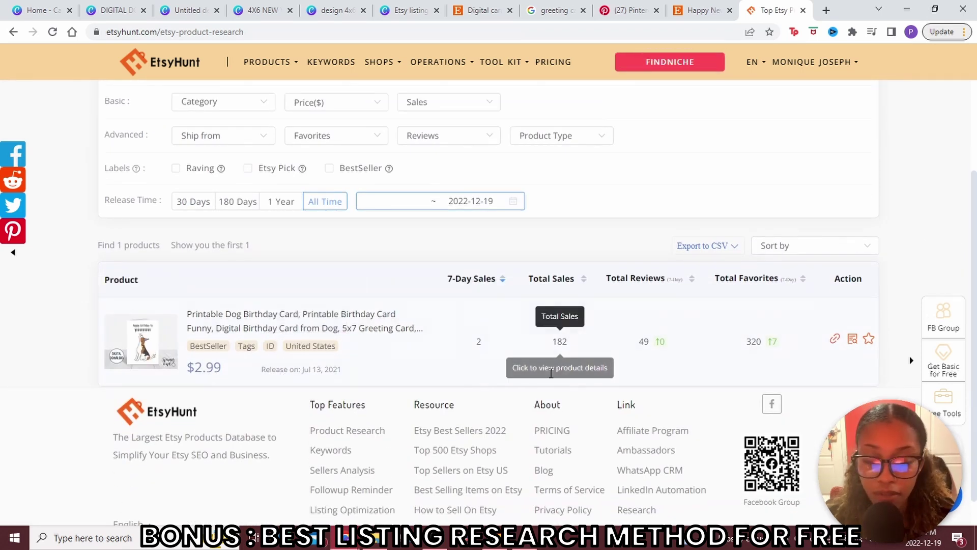
pyautogui.click(853, 340)
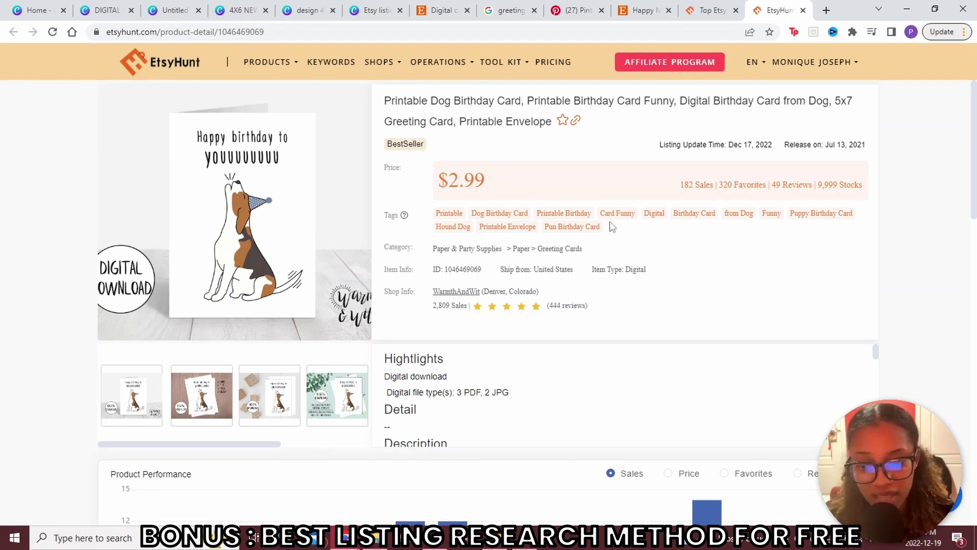
pyautogui.scroll(-3, 601, 237)
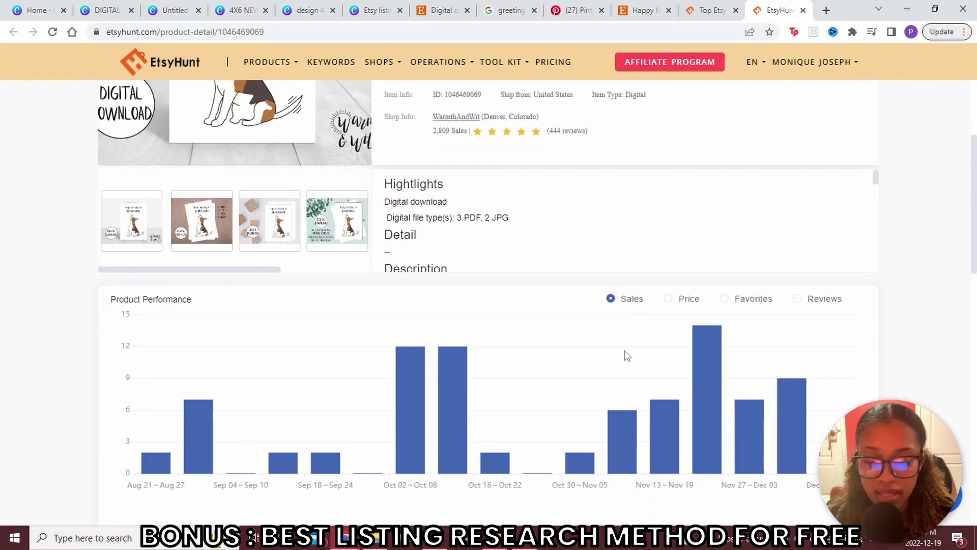
# Examine the dog birthday card's weekly sales from August to December in the product performance chart
pyautogui.moveTo(714, 404)
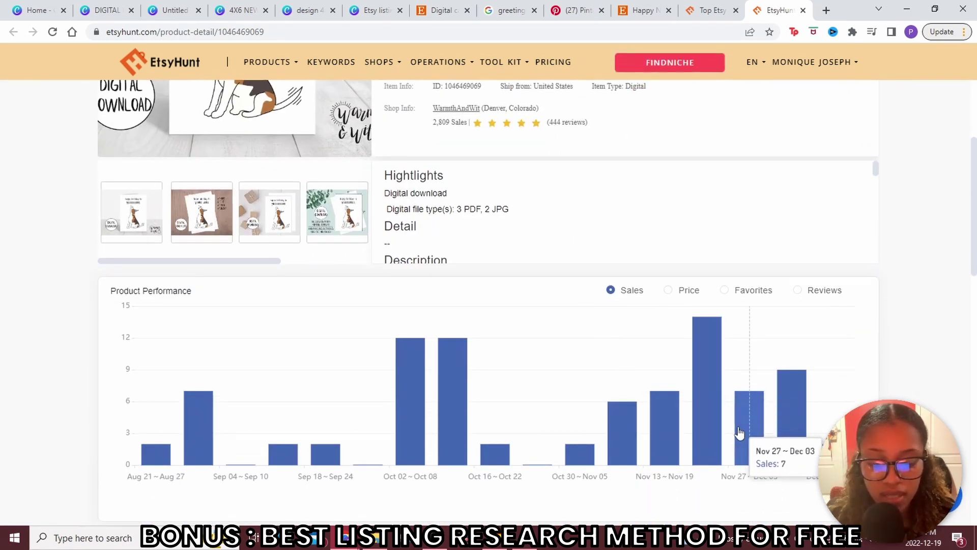
pyautogui.moveTo(788, 429)
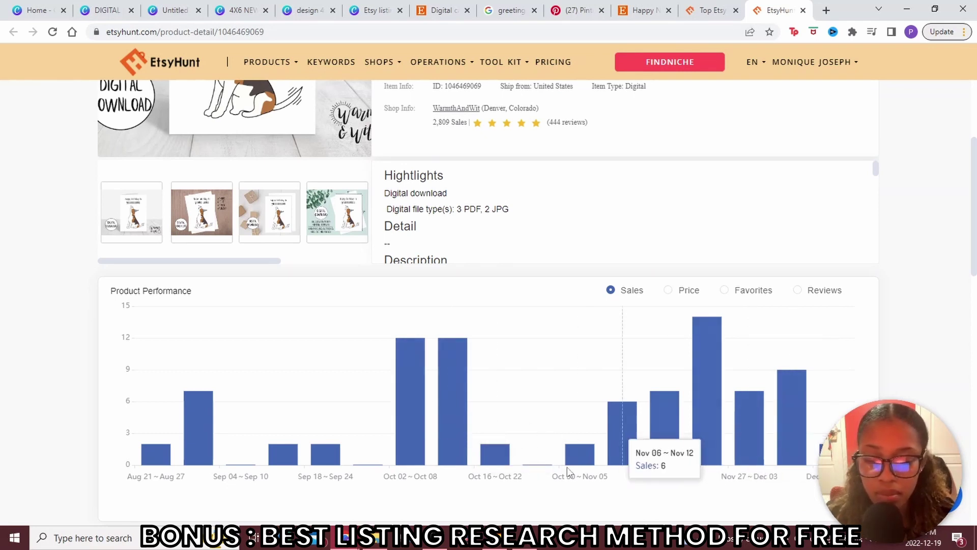
pyautogui.scroll(-4, 967, 232)
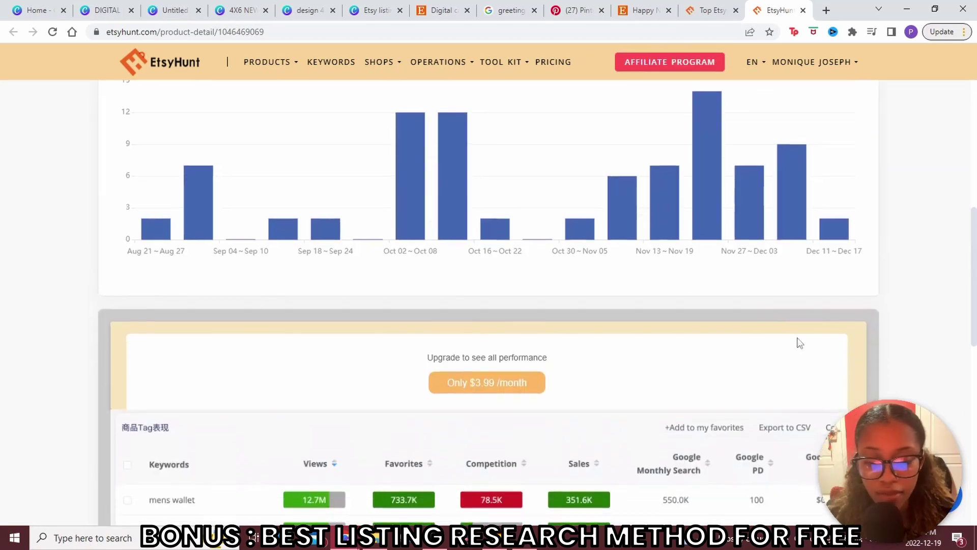
pyautogui.scroll(2, 967, 231)
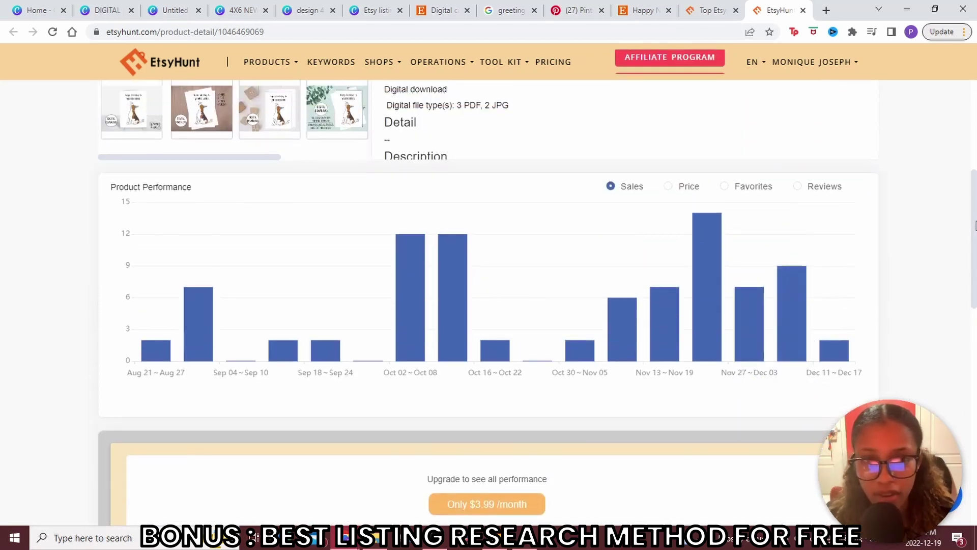
pyautogui.scroll(5, 967, 231)
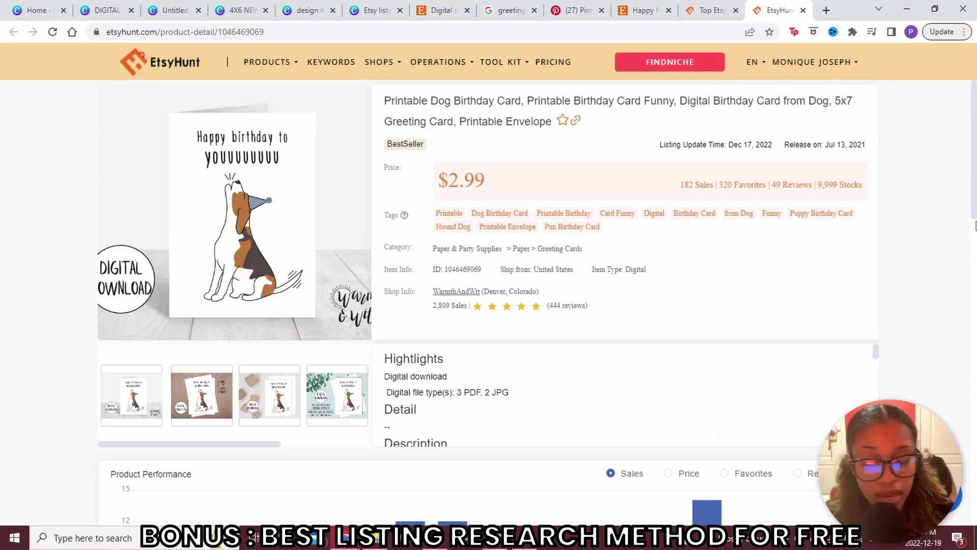
# Open the keyword analysis for the card's "Pun Birthday Card" tag and review its overview and similar keywords list
pyautogui.scroll(-1, 616, 243)
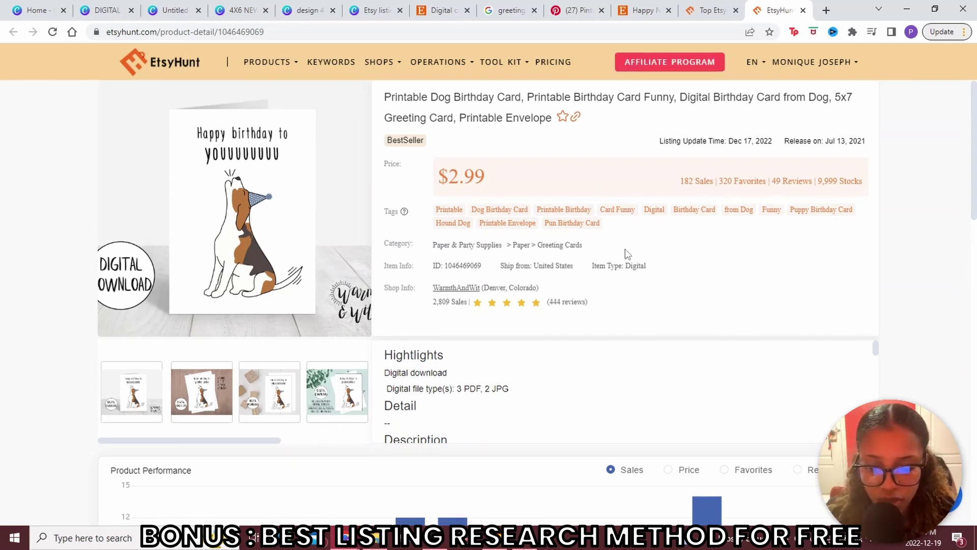
pyautogui.click(576, 224)
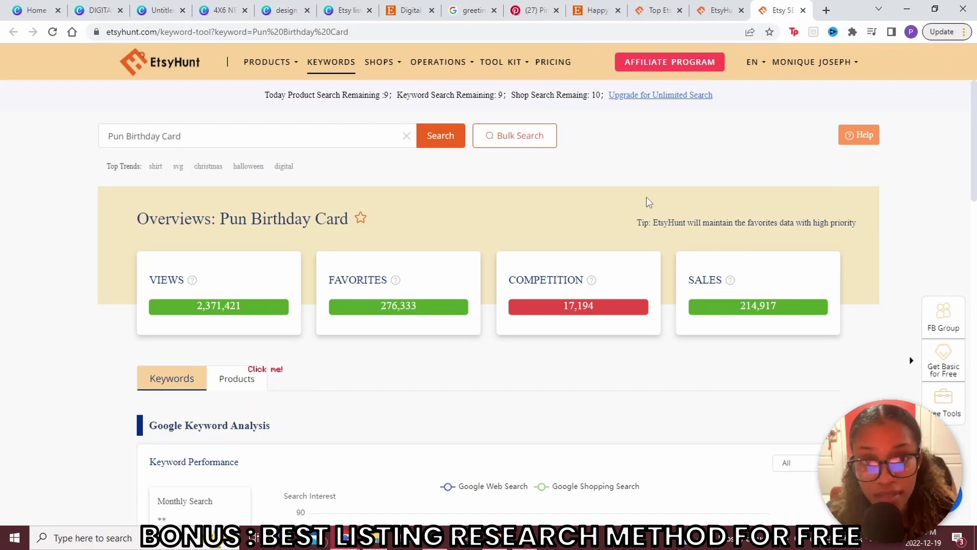
pyautogui.scroll(-15, 746, 284)
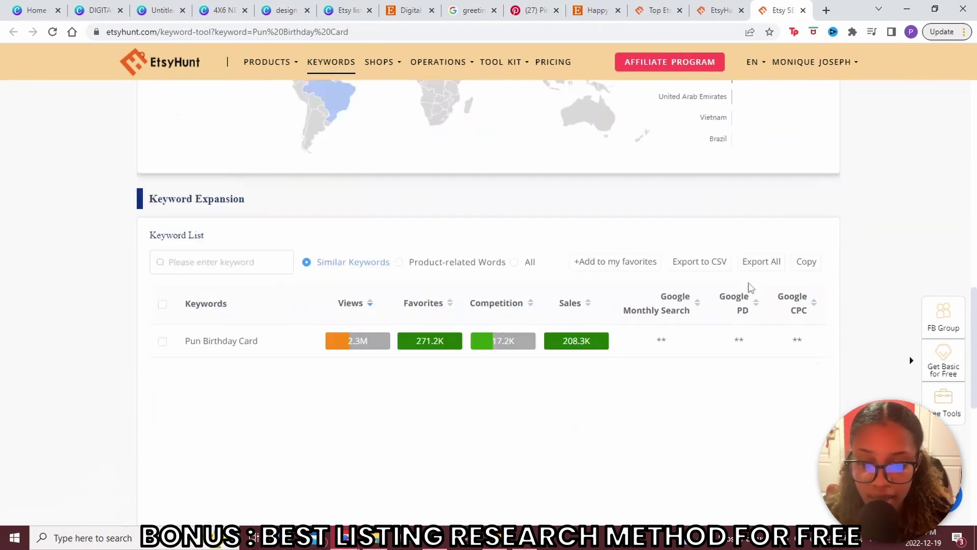